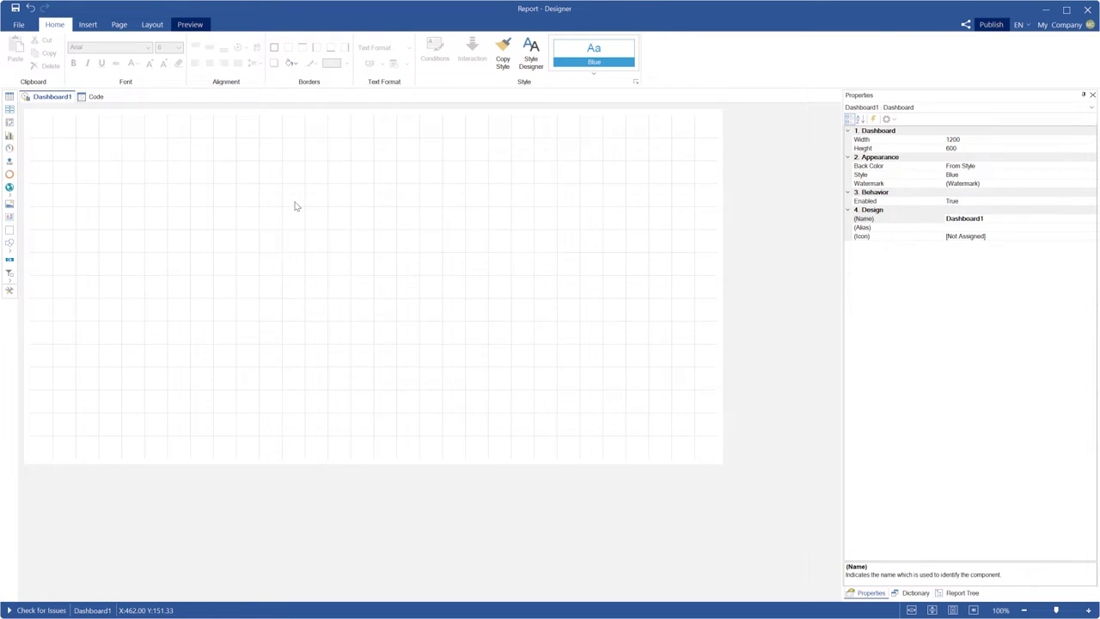
Add a button at the dashboard's top-left and set its text to 'My Button'.
left_click(88, 24)
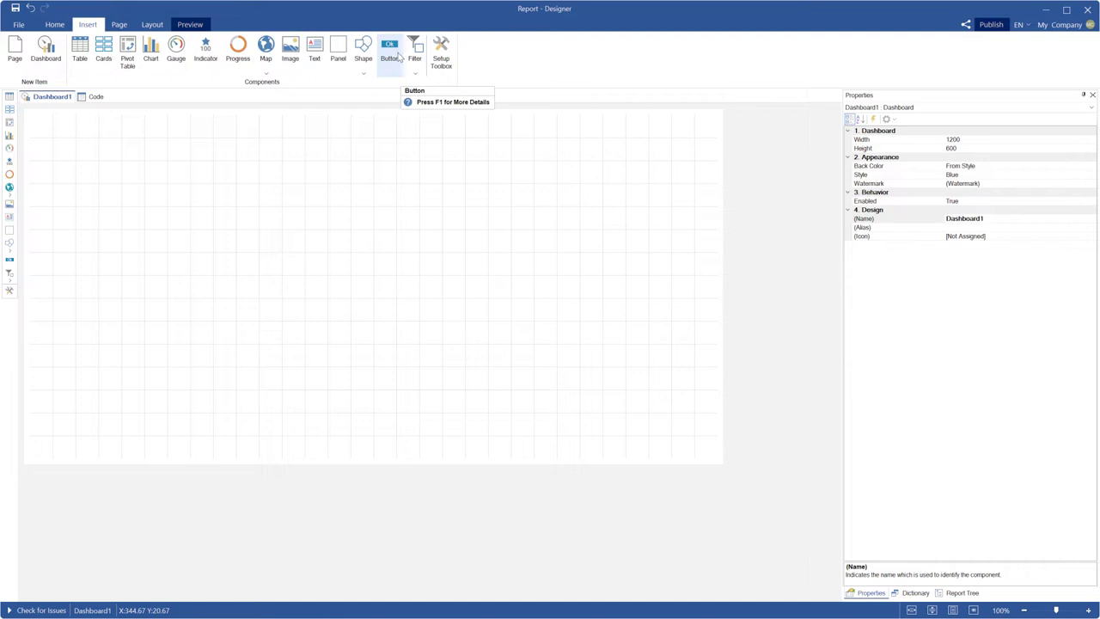
left_click_drag(399, 57, 37, 116)
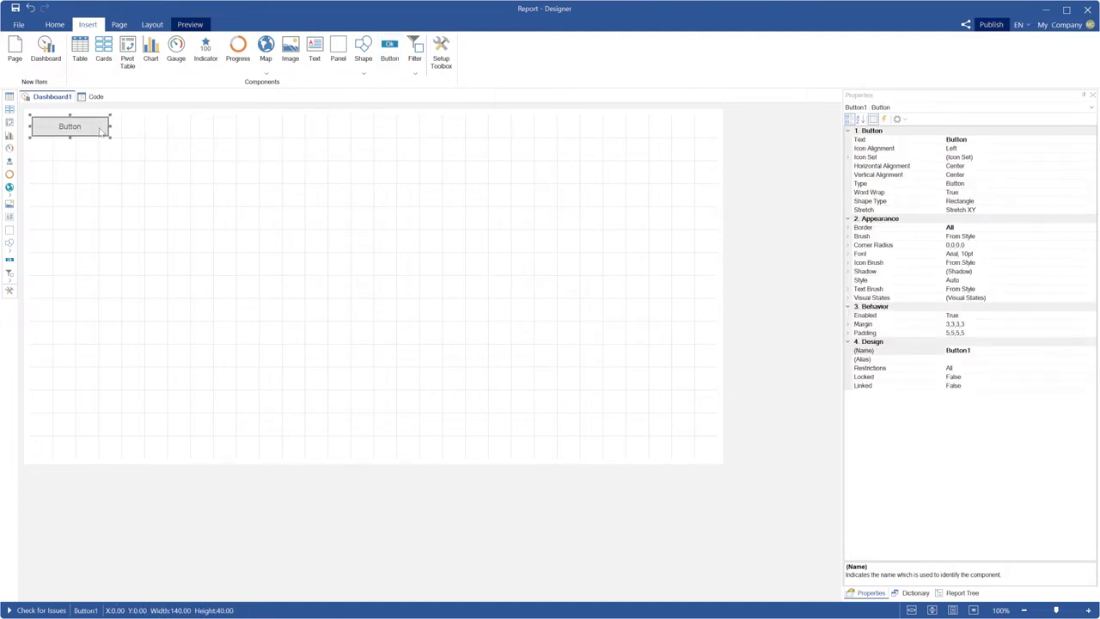
left_click(977, 142)
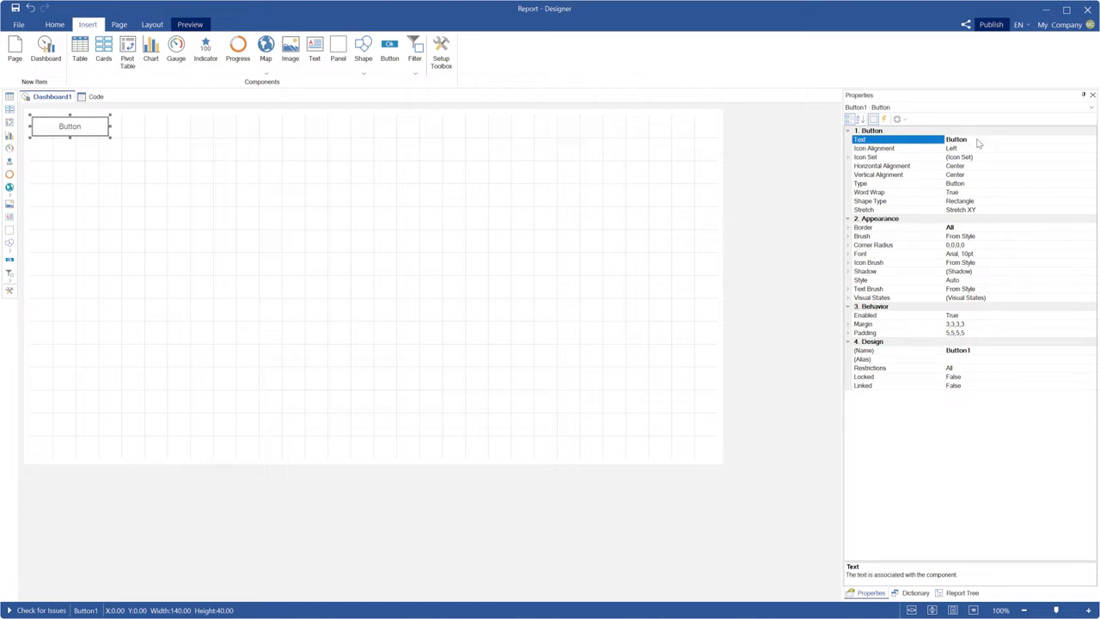
left_click(977, 142)
type("My Button")
key("Return")
left_click(911, 153)
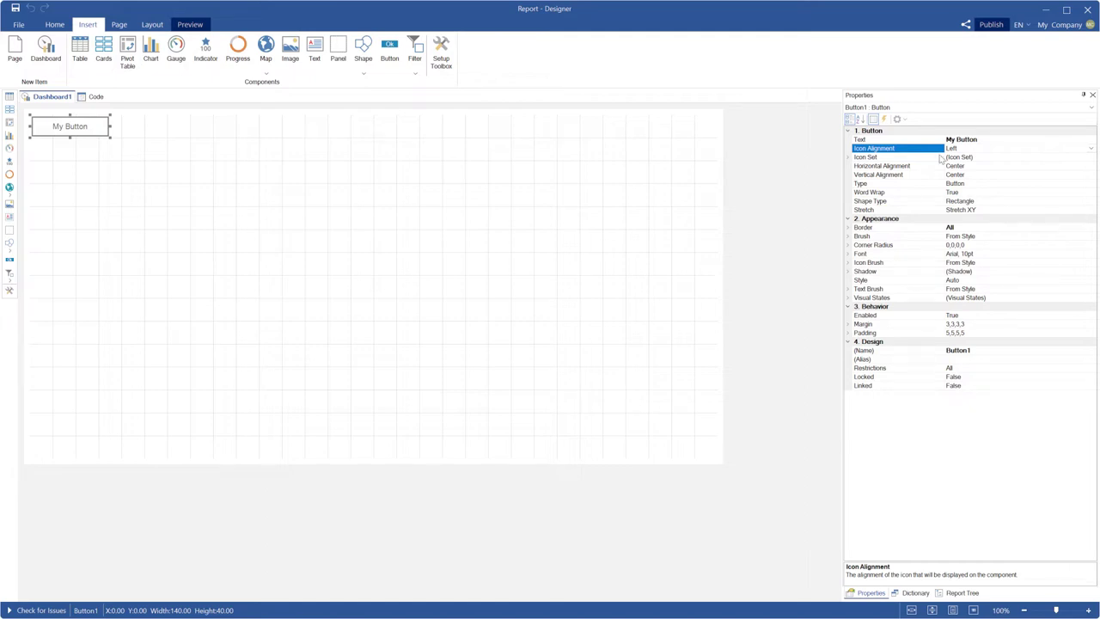
Give the button an Anchor icon and try placing it right of and above the text.
left_click(849, 158)
left_click(905, 169)
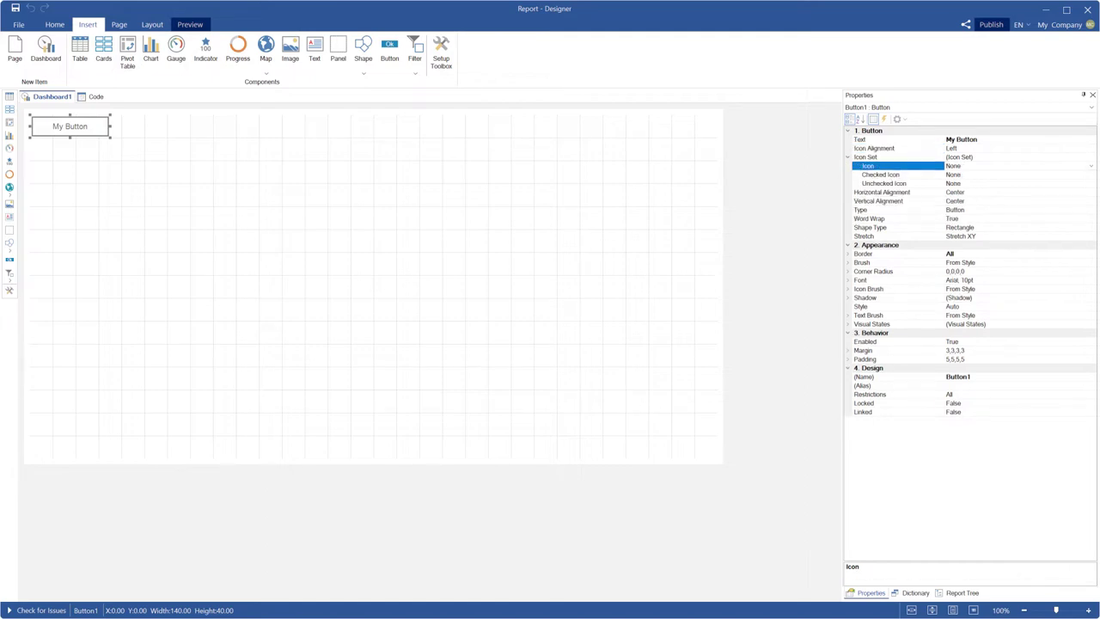
left_click(1091, 166)
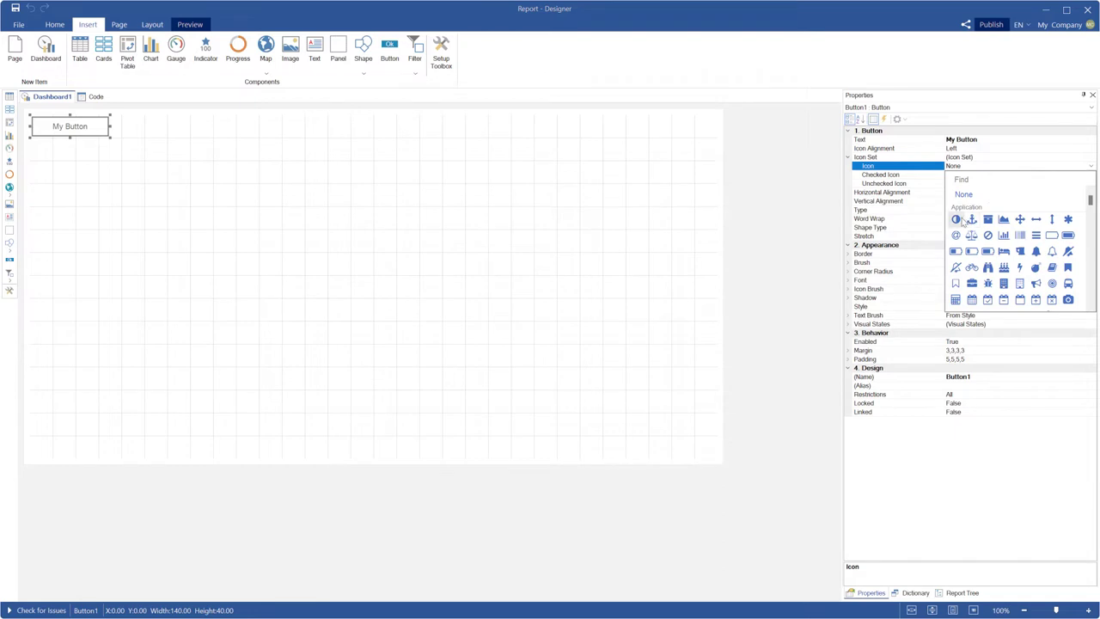
left_click(970, 220)
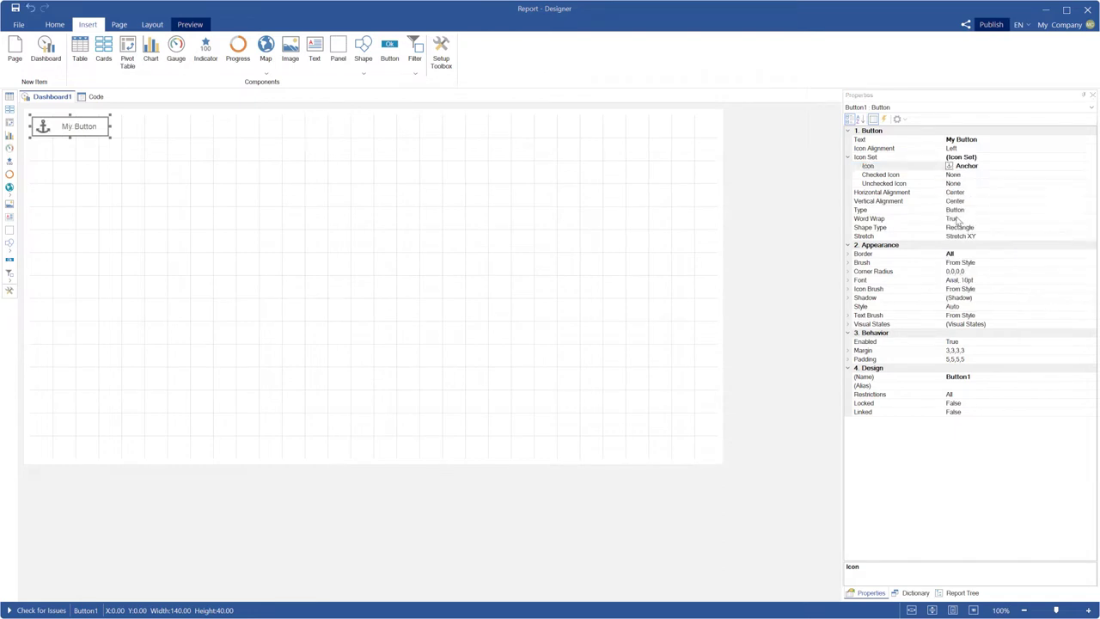
double_click(863, 149)
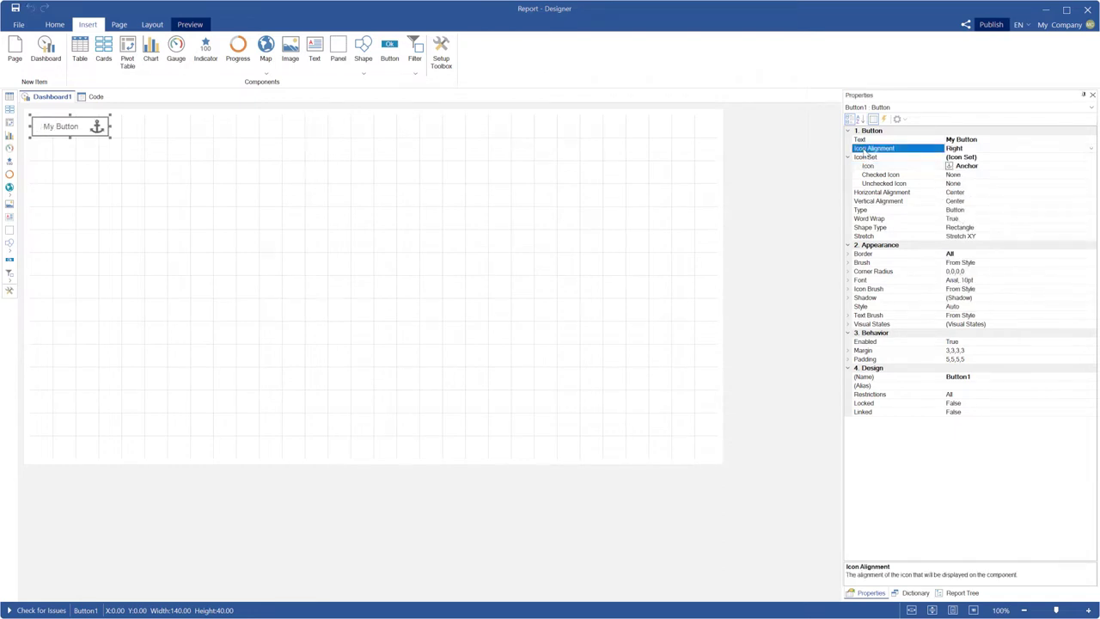
double_click(863, 150)
Make the button 140 px tall and cycle the icon through bottom, centre, none, left and right.
left_click_drag(69, 138, 69, 200)
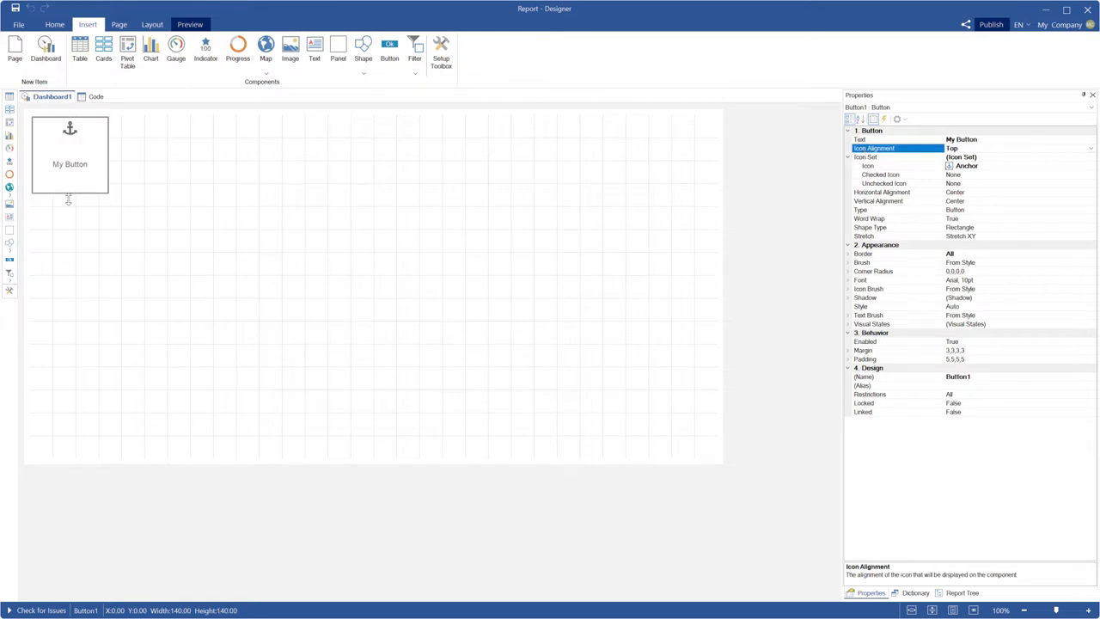
double_click(890, 150)
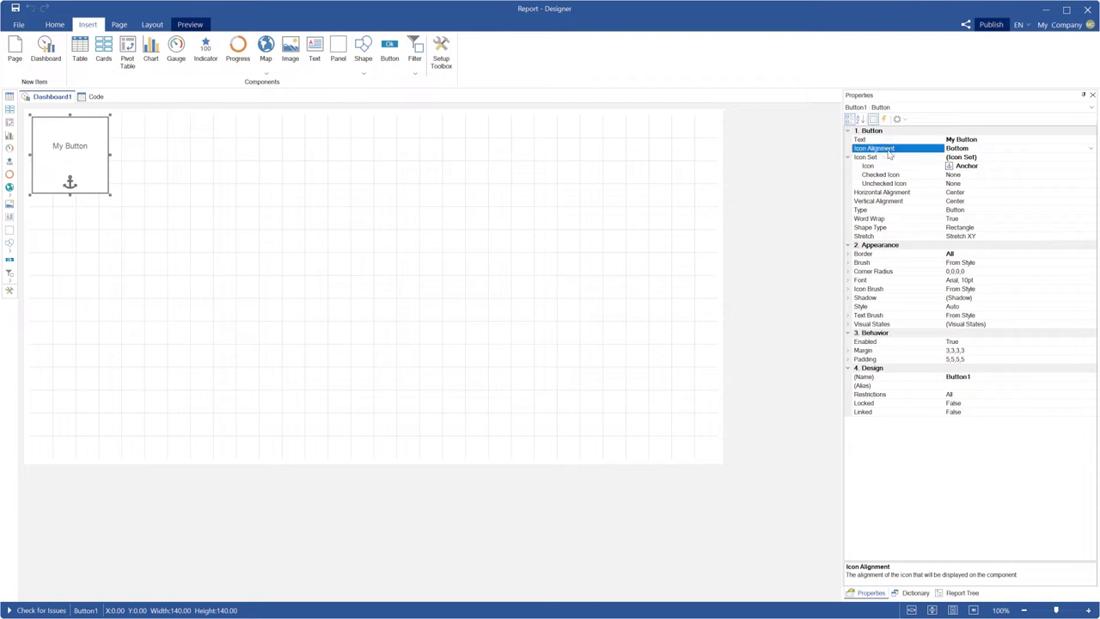
double_click(890, 152)
double_click(890, 151)
double_click(890, 152)
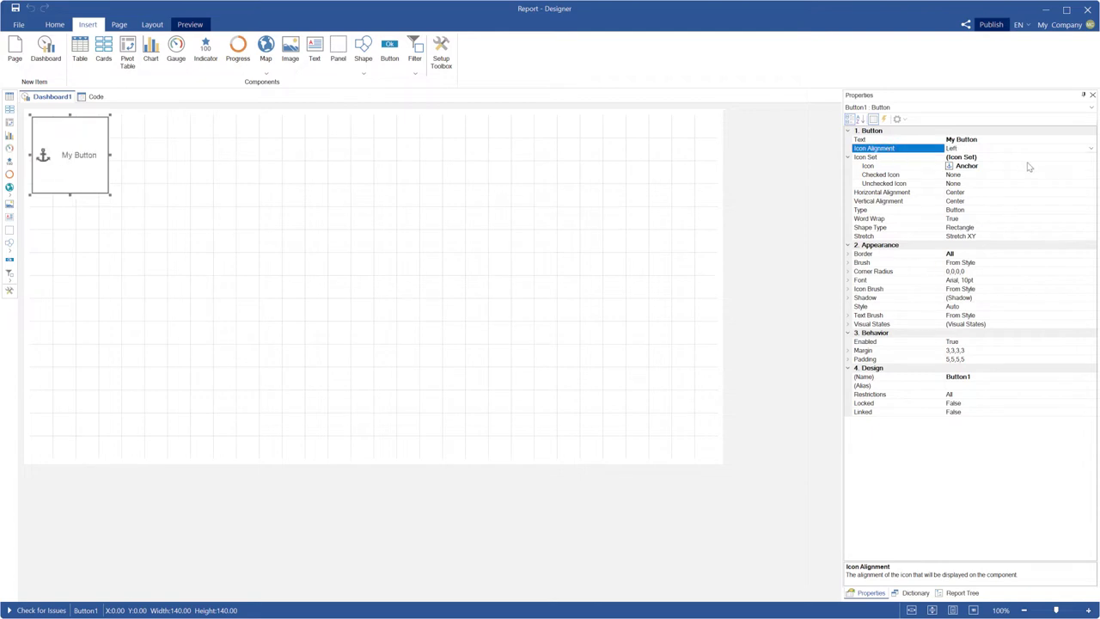
double_click(907, 153)
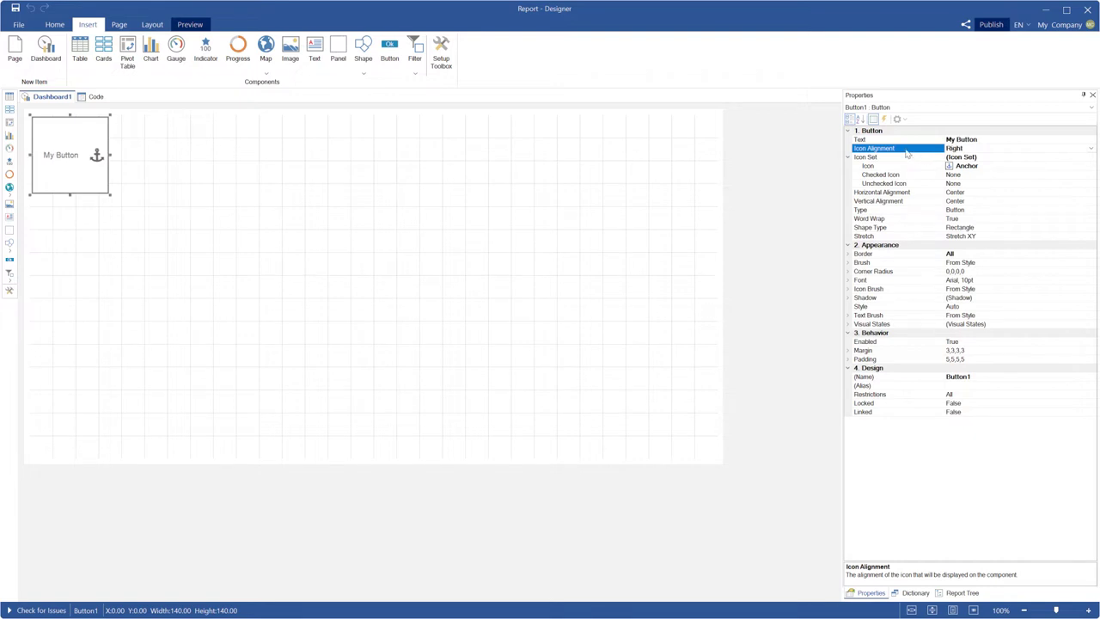
Set the button's icon to None and shrink the button back to 80 px high.
left_click(1077, 165)
left_click(1090, 166)
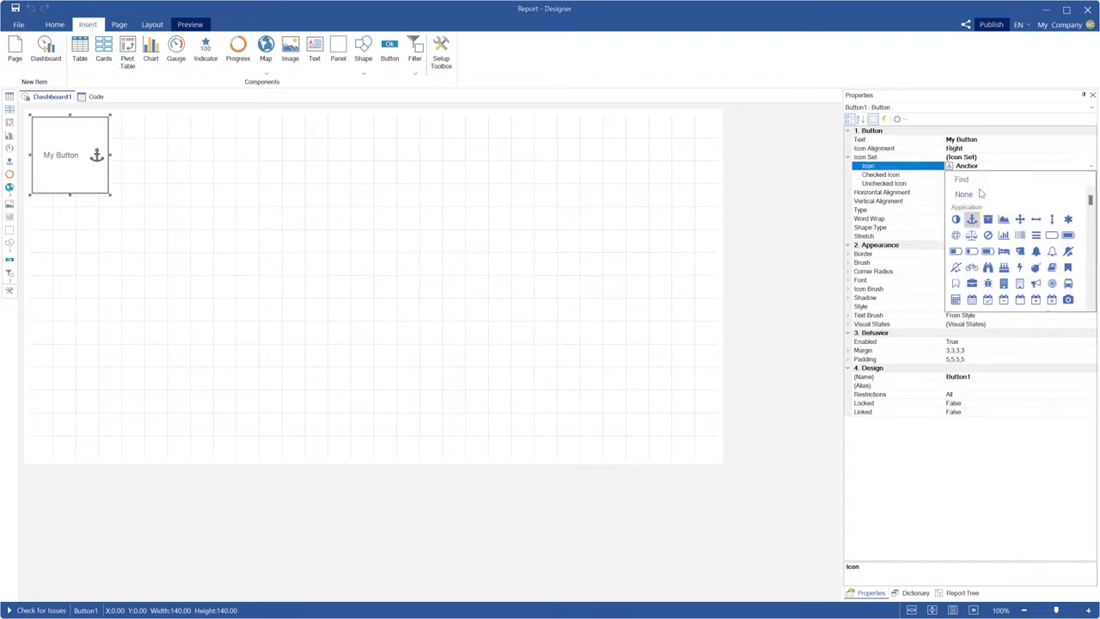
left_click(966, 194)
left_click(849, 160)
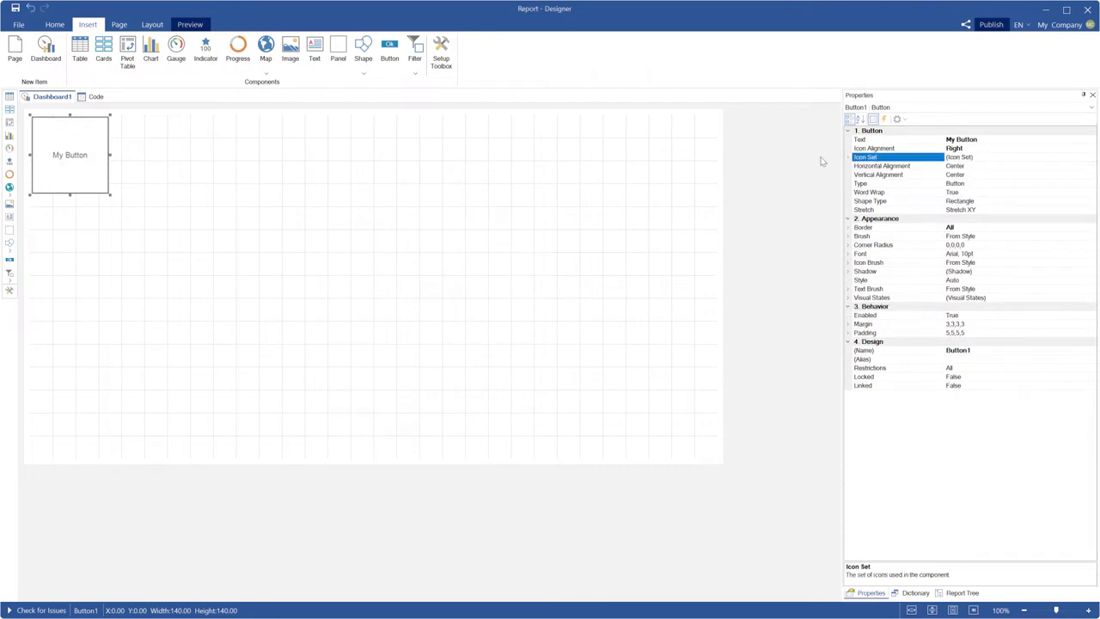
left_click_drag(70, 194, 146, 138)
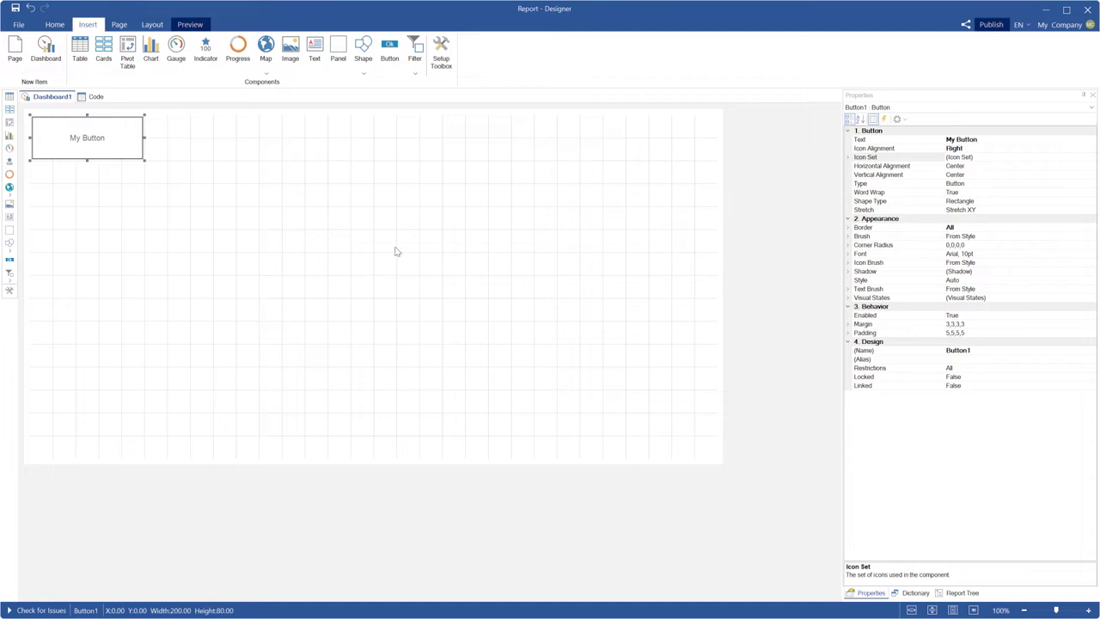
Try right, width, bottom and top text alignments, then restore centred text.
double_click(870, 166)
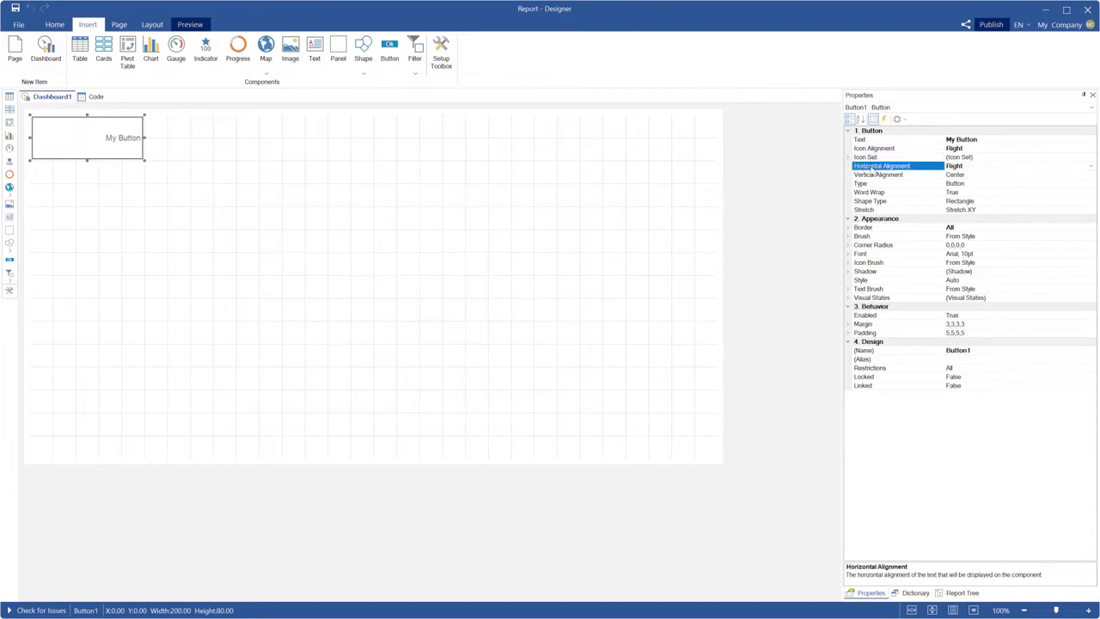
double_click(870, 167)
double_click(878, 175)
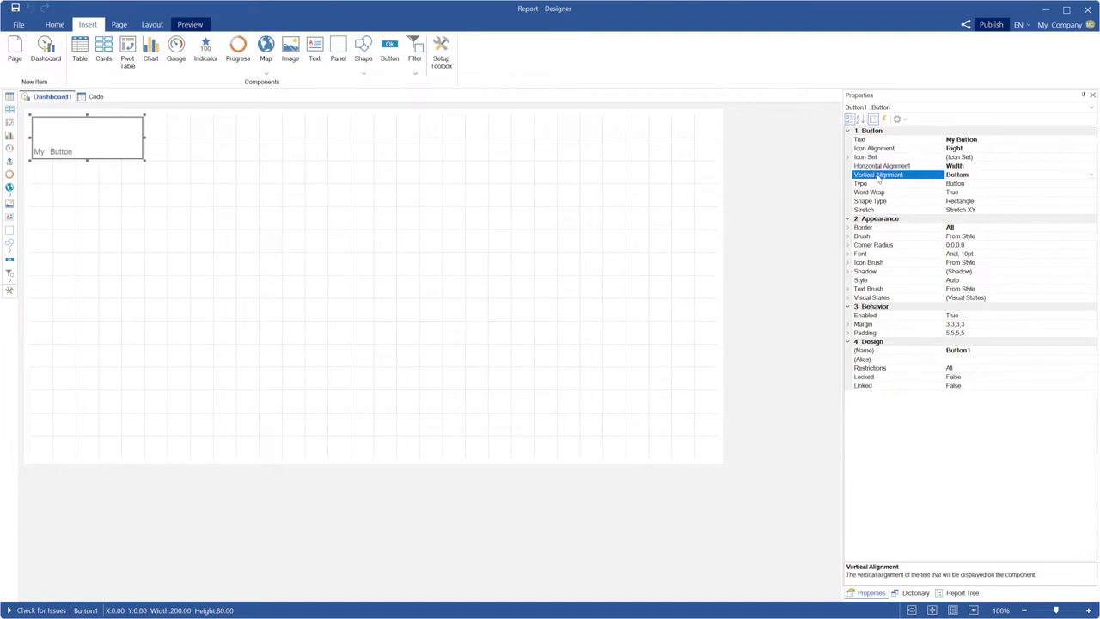
double_click(877, 176)
double_click(877, 175)
left_click(873, 183)
double_click(882, 166)
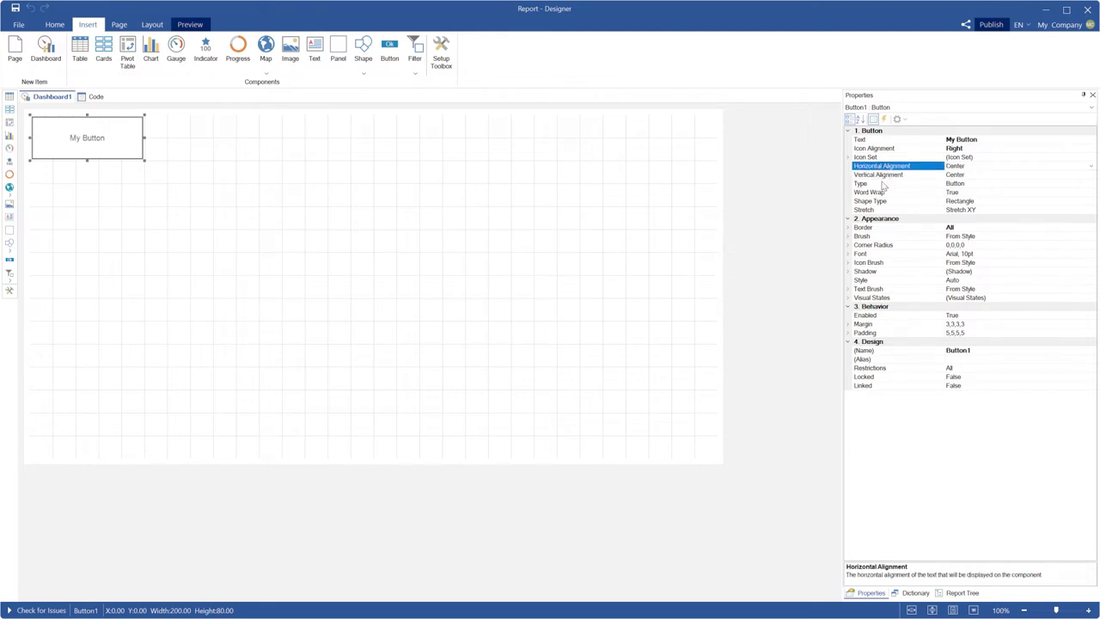
Try the Check Box and Radio Button types, then set the button type back to Button.
left_click(882, 185)
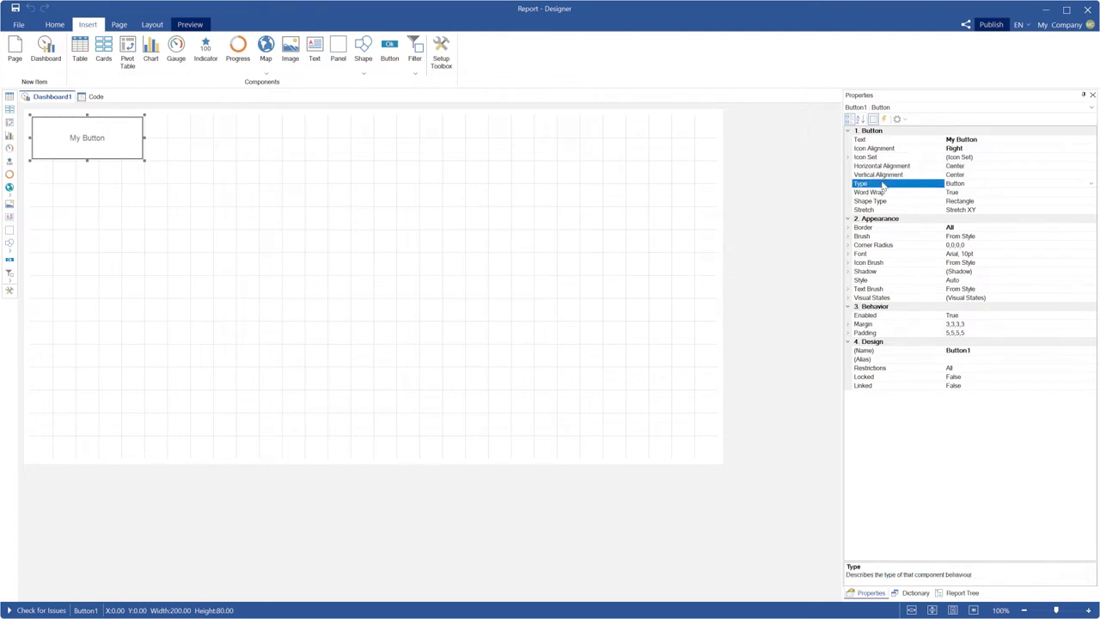
left_click(1091, 183)
left_click(972, 224)
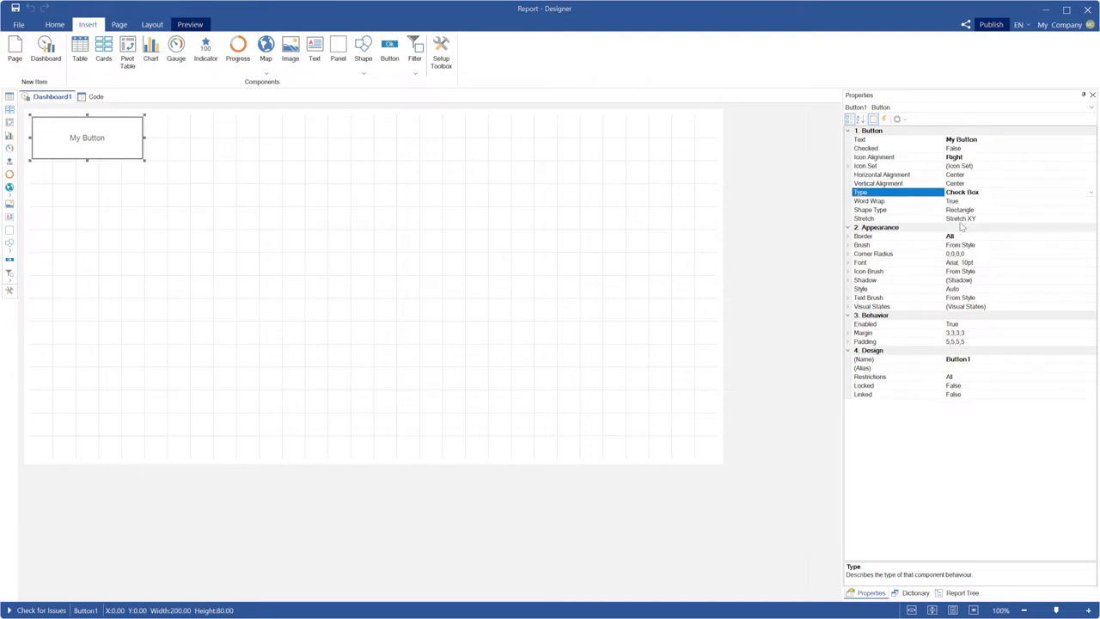
left_click(877, 150)
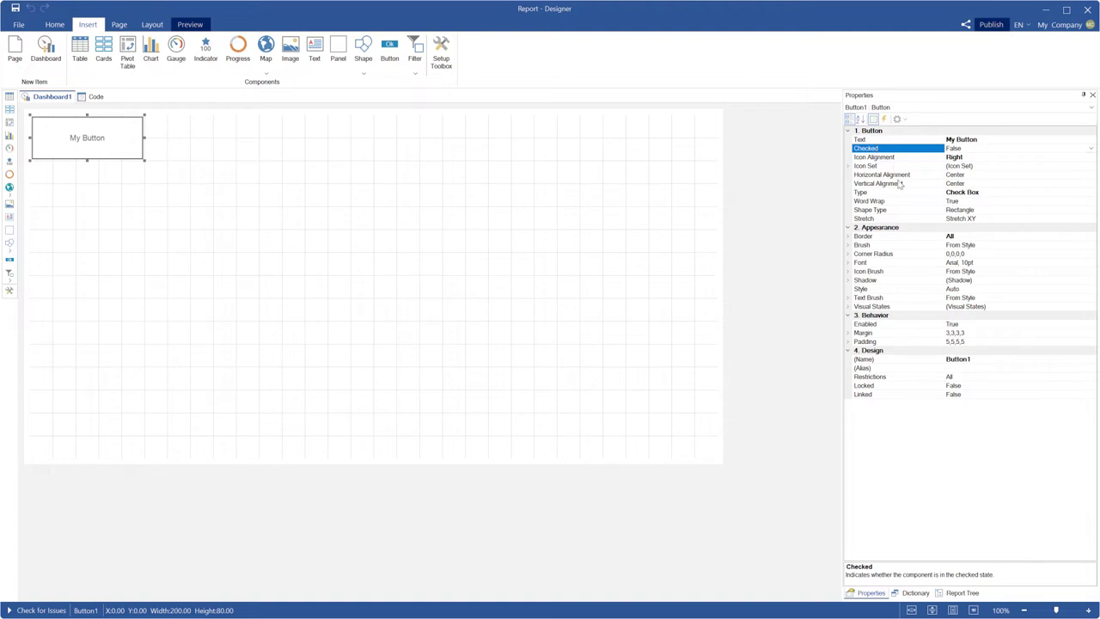
left_click(1075, 194)
left_click(1091, 194)
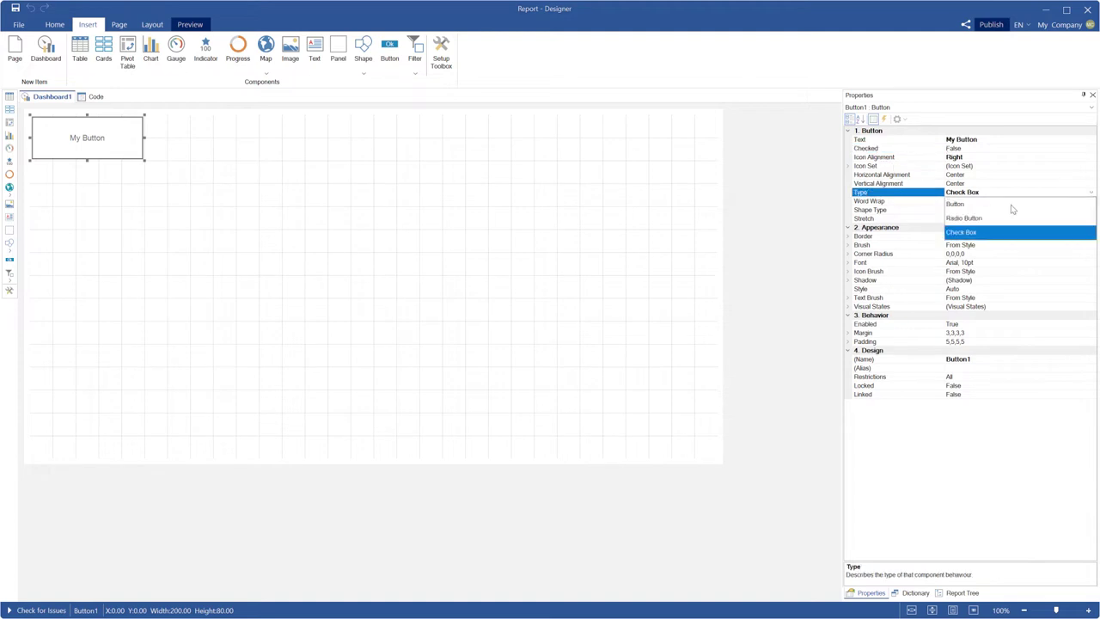
left_click(977, 218)
left_click(894, 157)
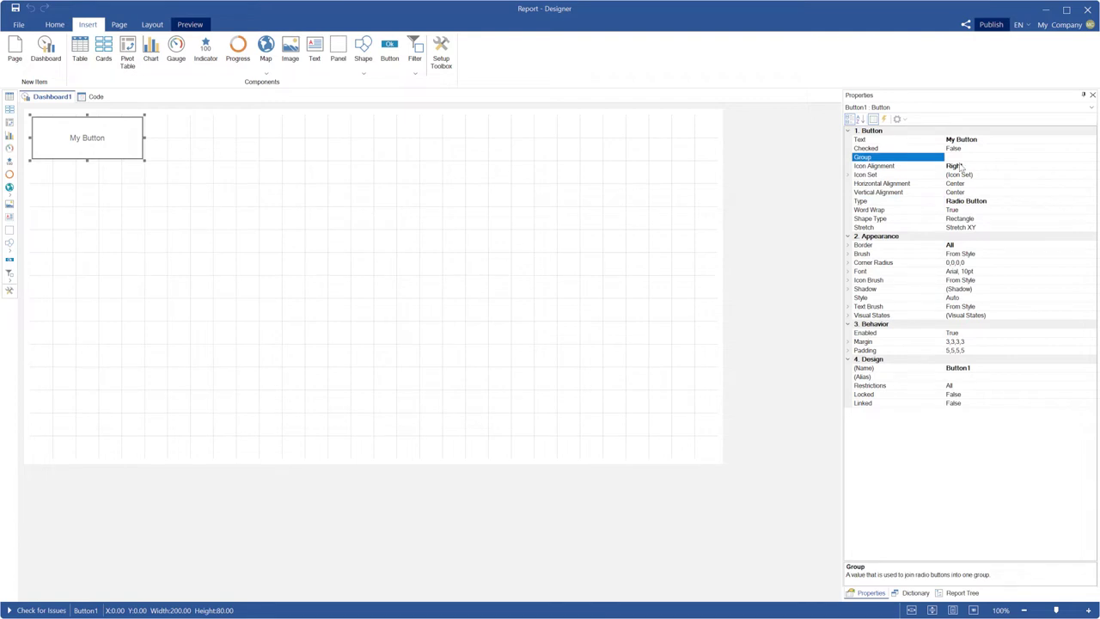
double_click(913, 203)
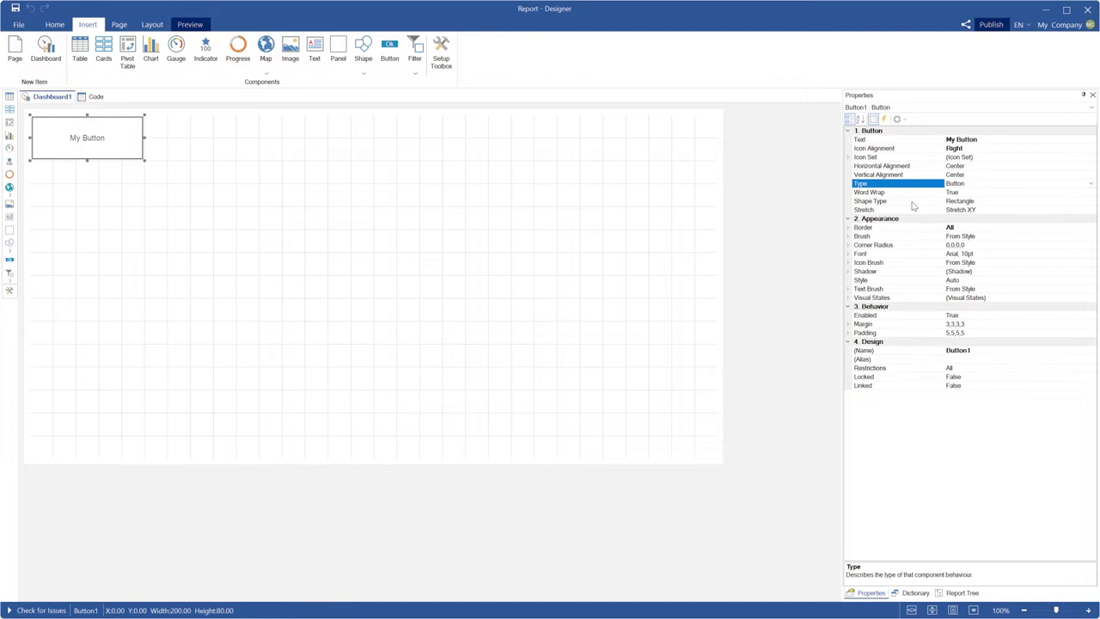
left_click(883, 195)
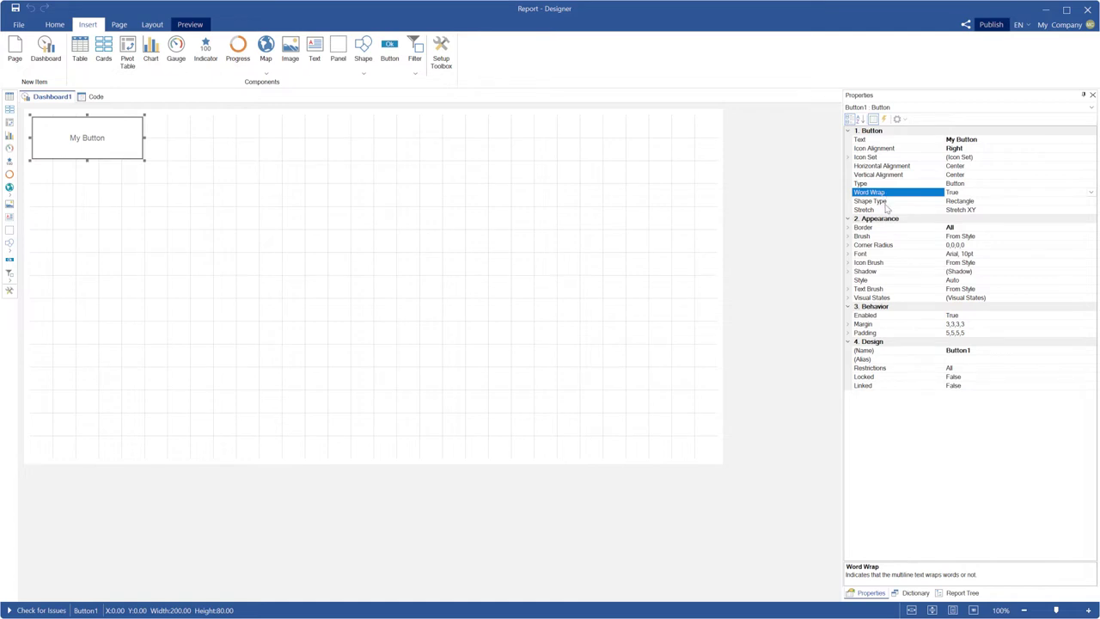
left_click(886, 202)
left_click(1091, 202)
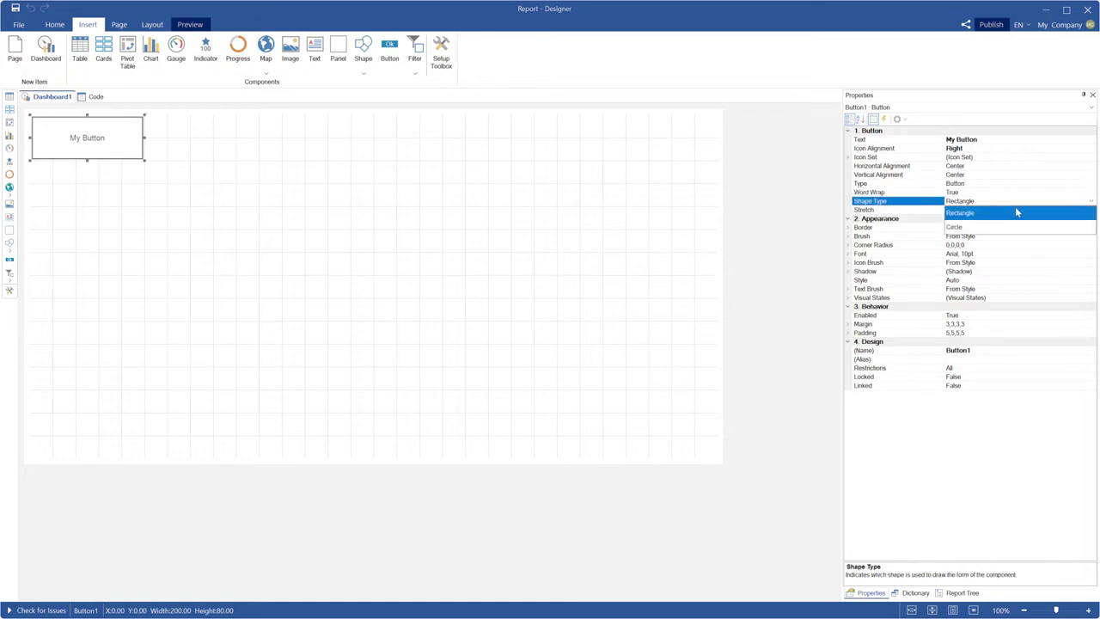
left_click(957, 227)
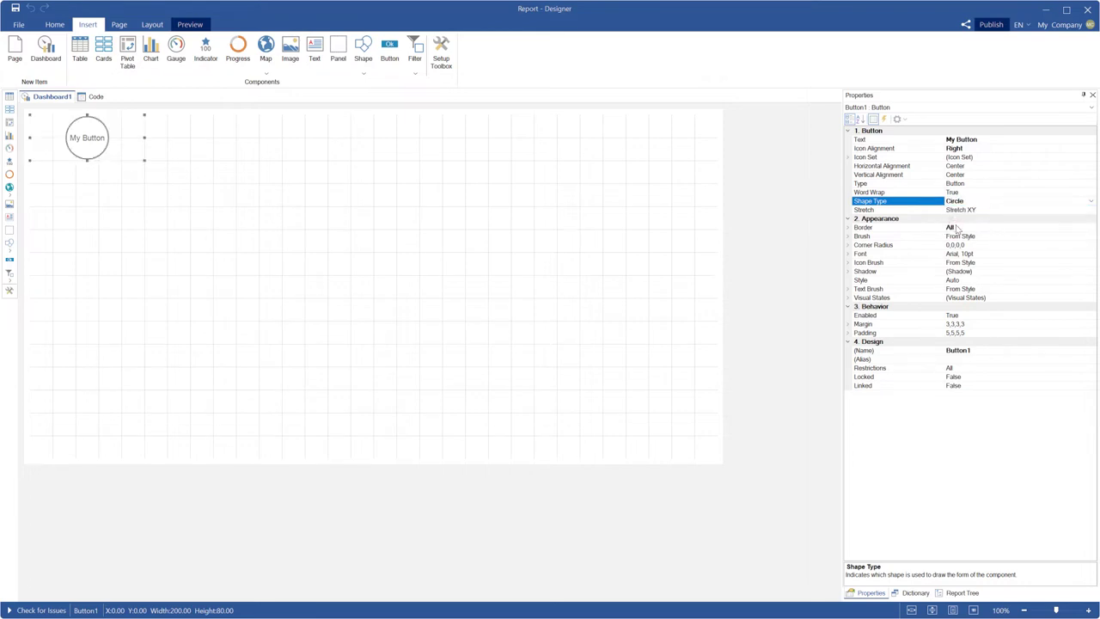
left_click(1091, 202)
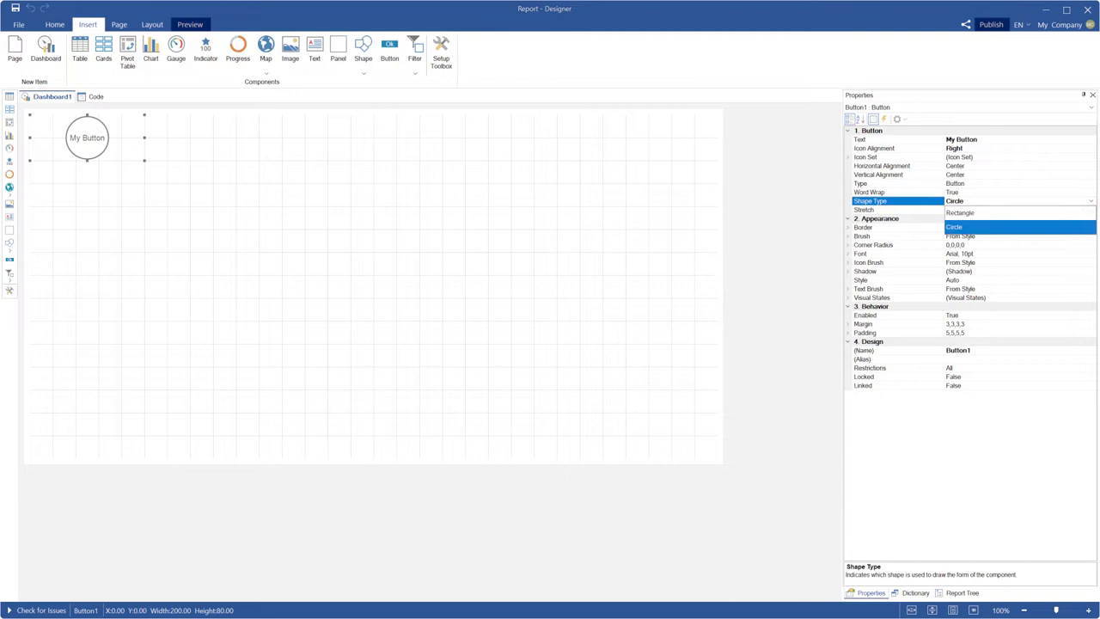
left_click(985, 213)
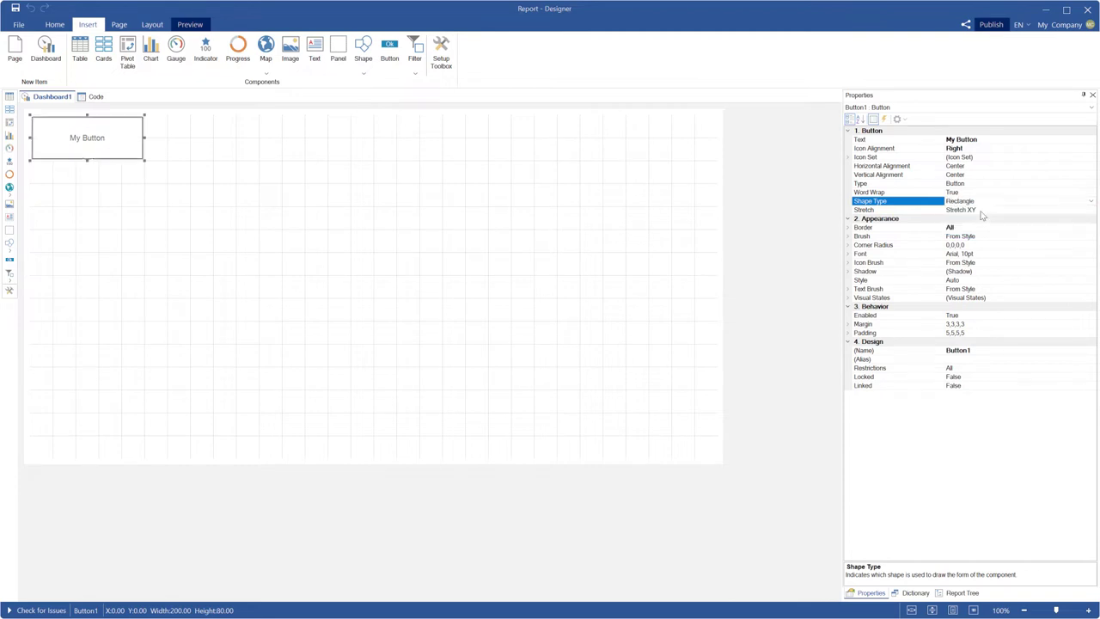
Try Stretch X with taller sizes, then restore Stretch XY and an 80 px height.
left_click(916, 210)
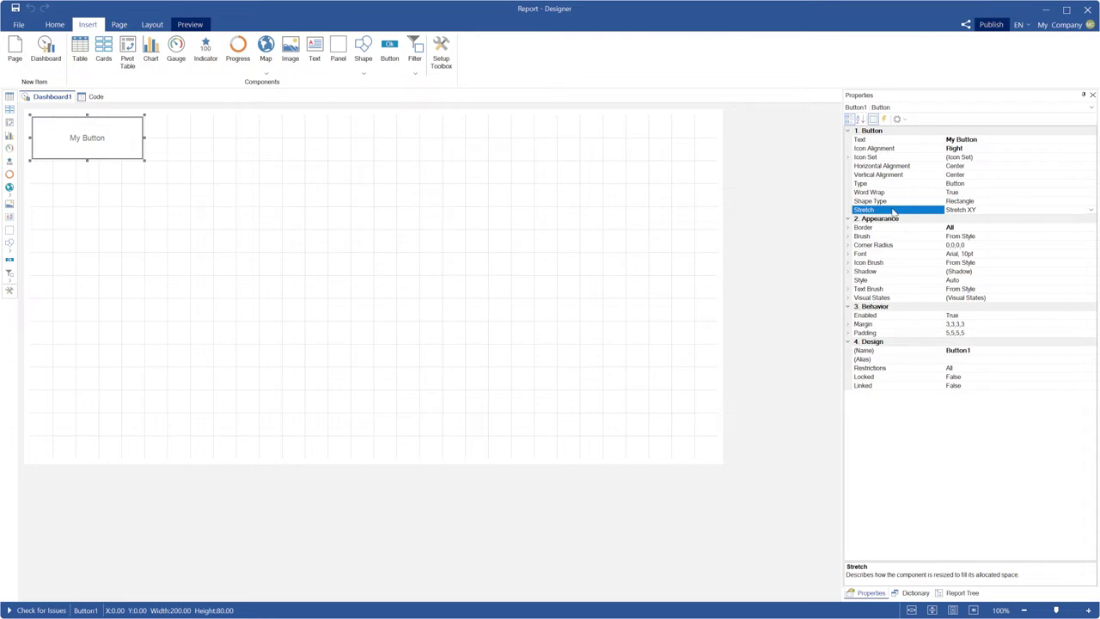
double_click(894, 210)
double_click(894, 211)
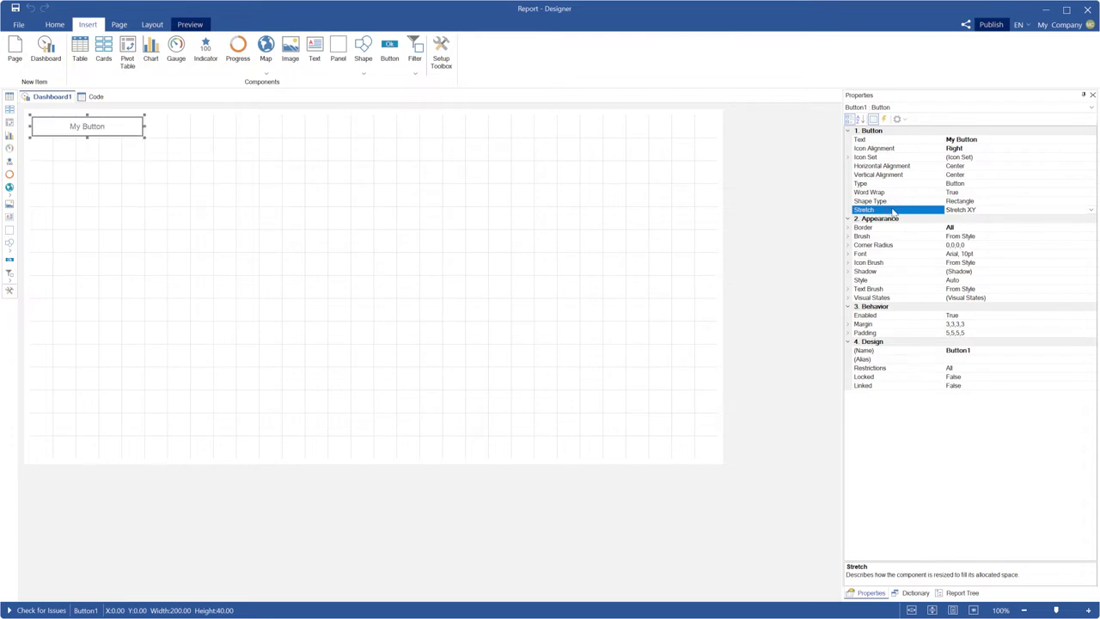
left_click_drag(86, 141, 93, 458)
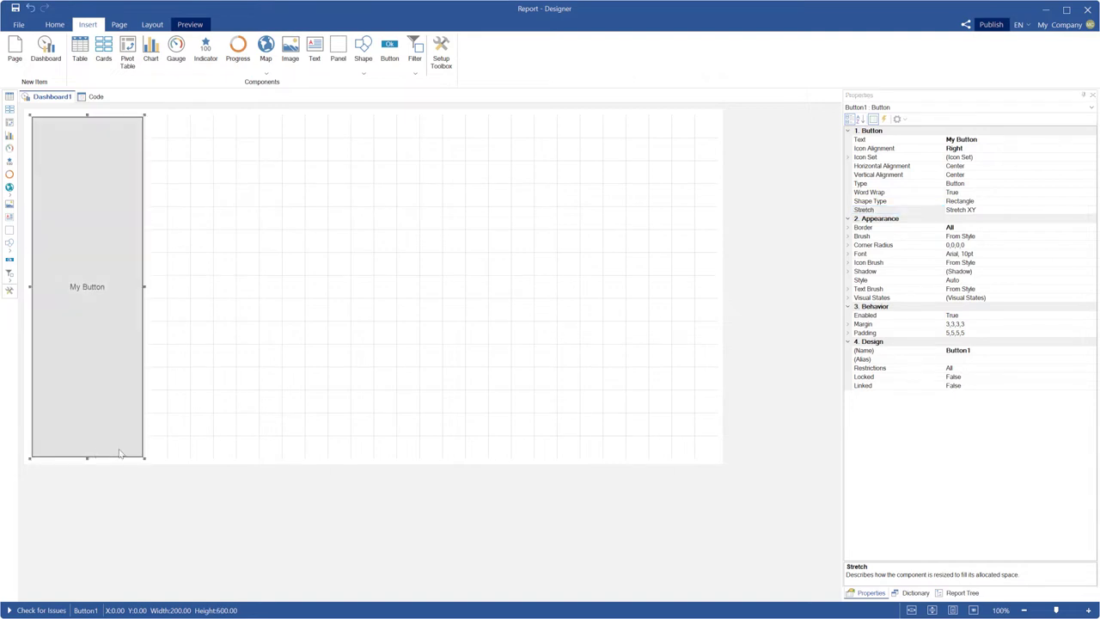
double_click(894, 211)
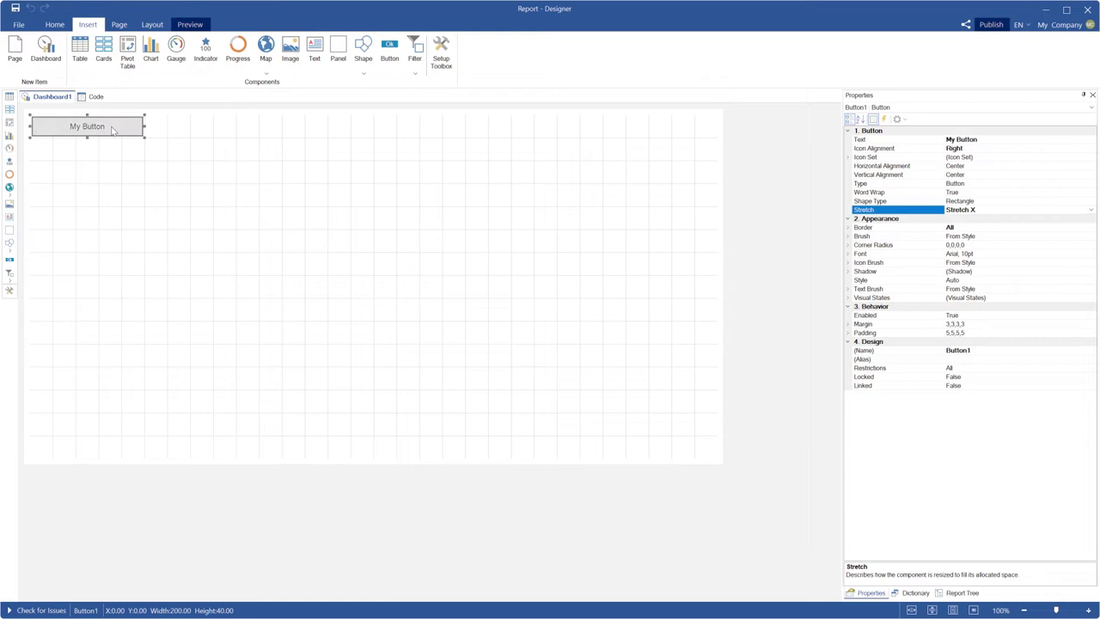
left_click_drag(87, 139, 96, 289)
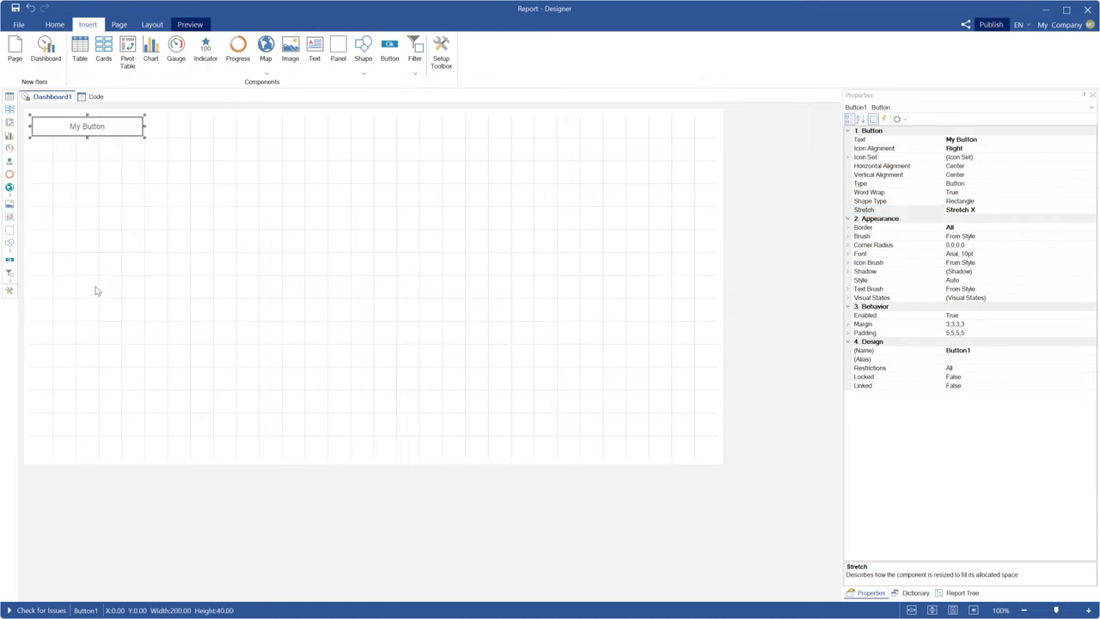
double_click(877, 210)
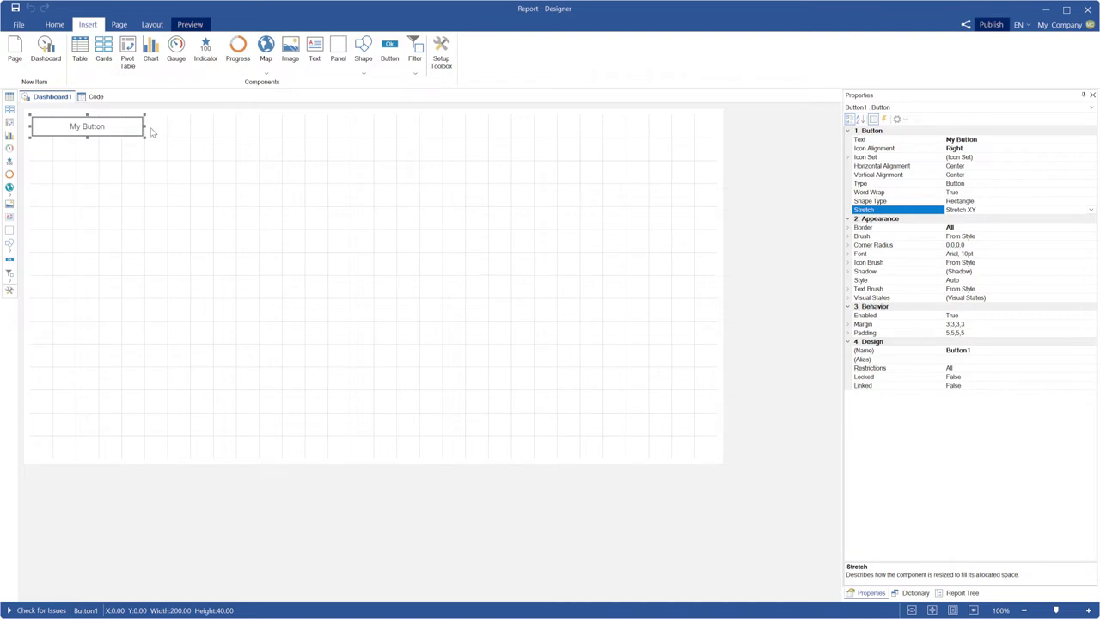
left_click_drag(87, 138, 90, 157)
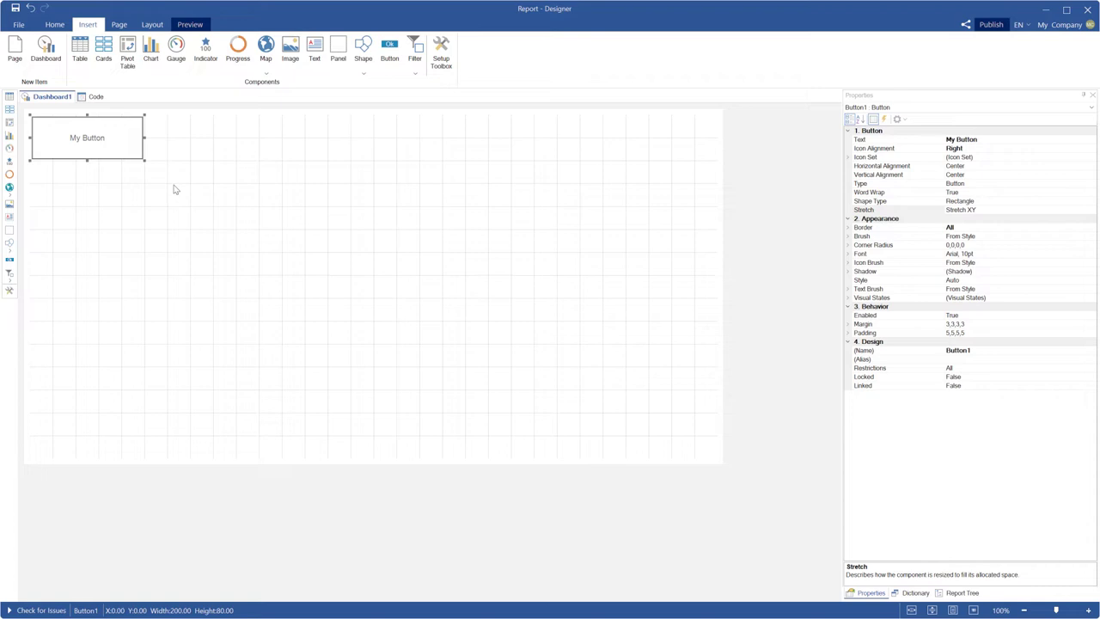
Inspect the border settings, then give the button a Solid 255,192,0 orange-gold fill.
left_click(850, 228)
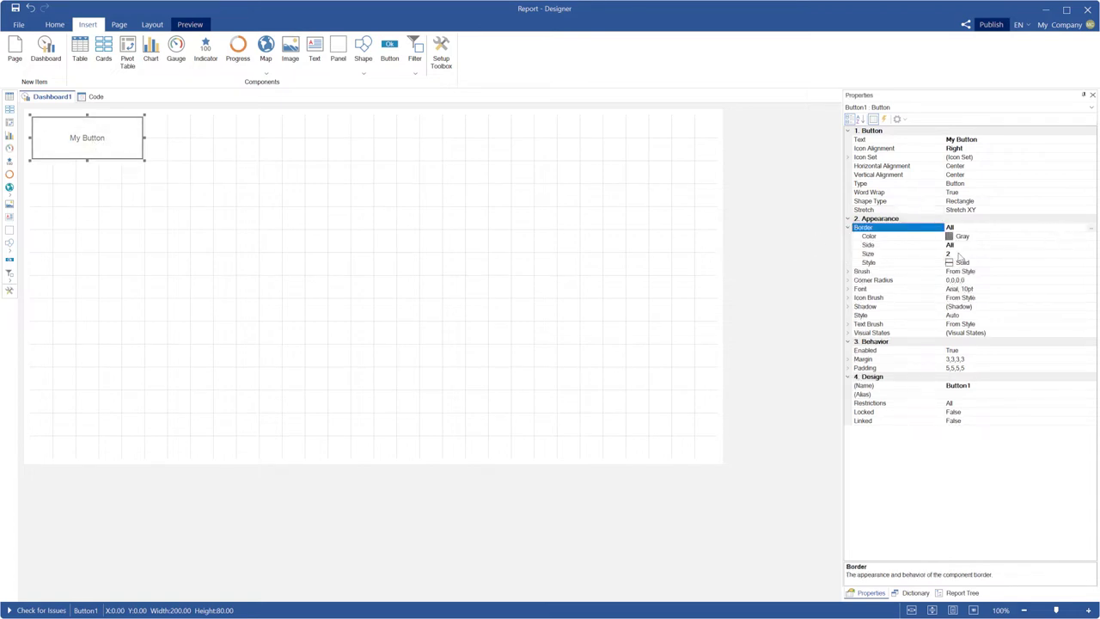
left_click(960, 255)
left_click(849, 227)
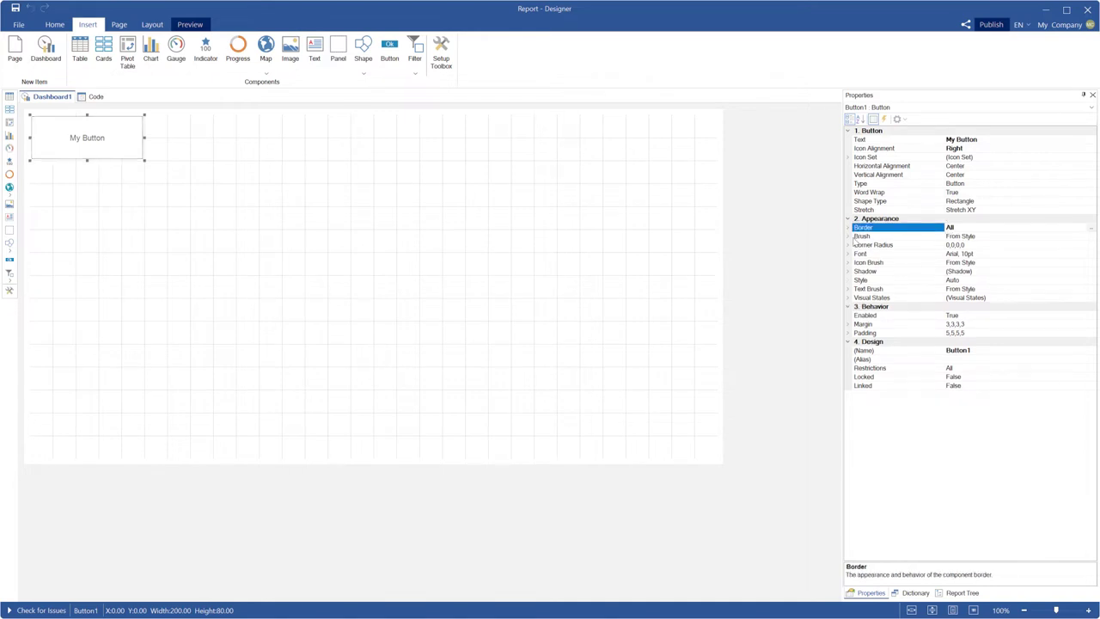
left_click(862, 236)
left_click(1091, 236)
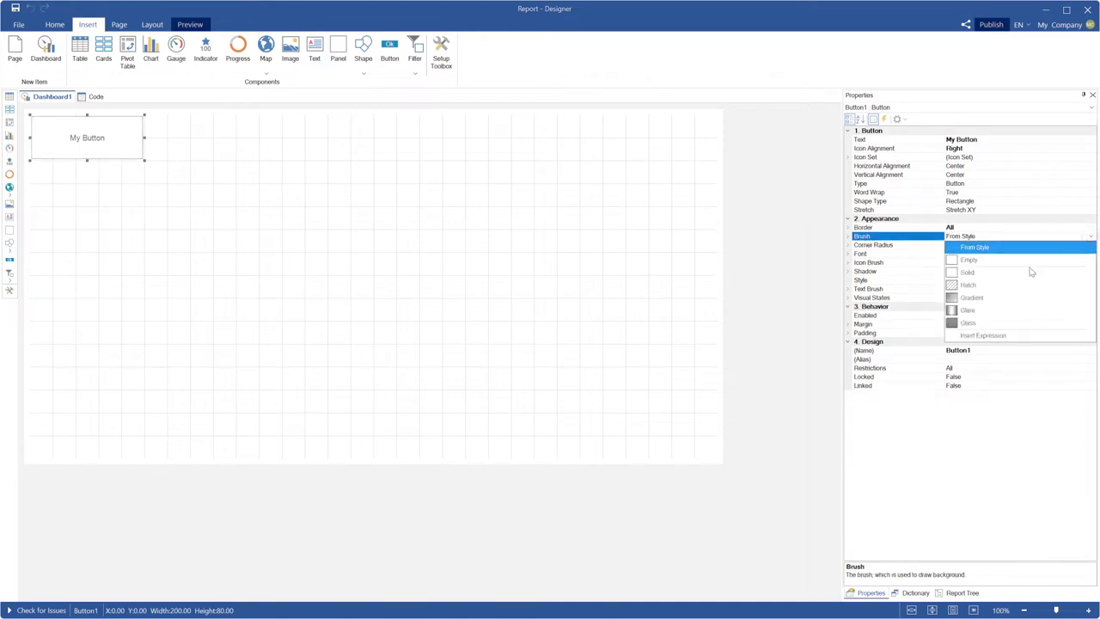
left_click(975, 274)
left_click(849, 236)
left_click(916, 247)
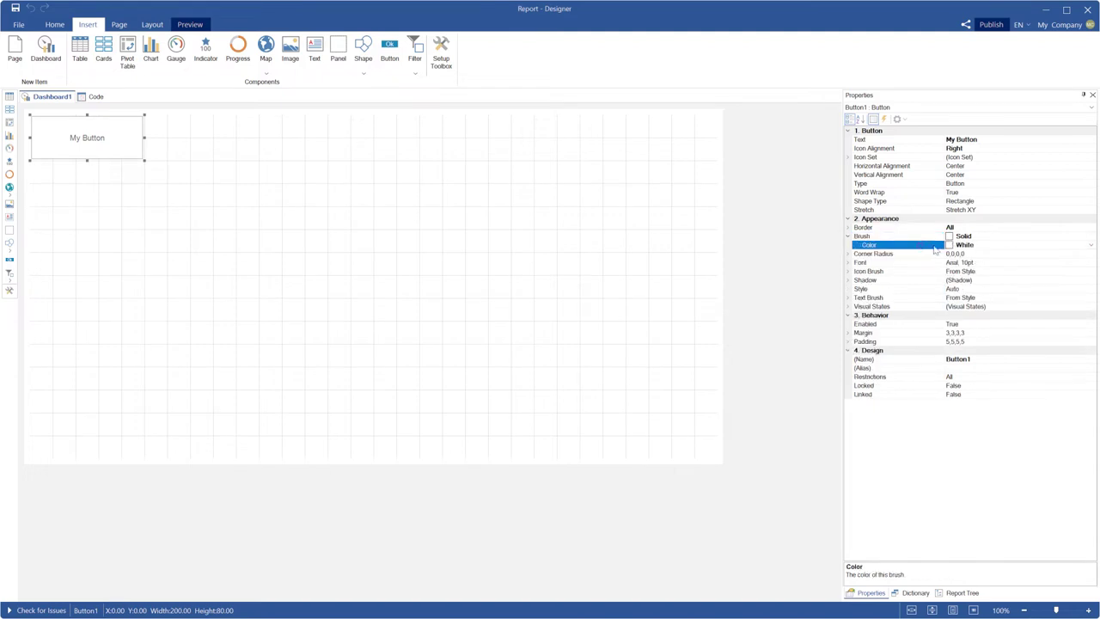
left_click(1091, 245)
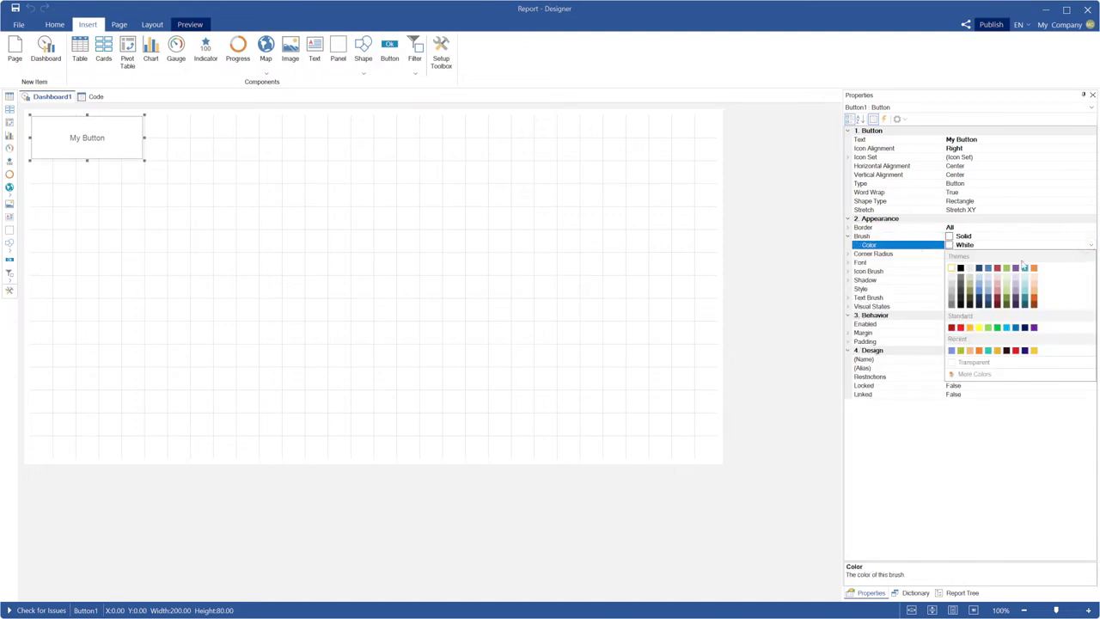
left_click(970, 329)
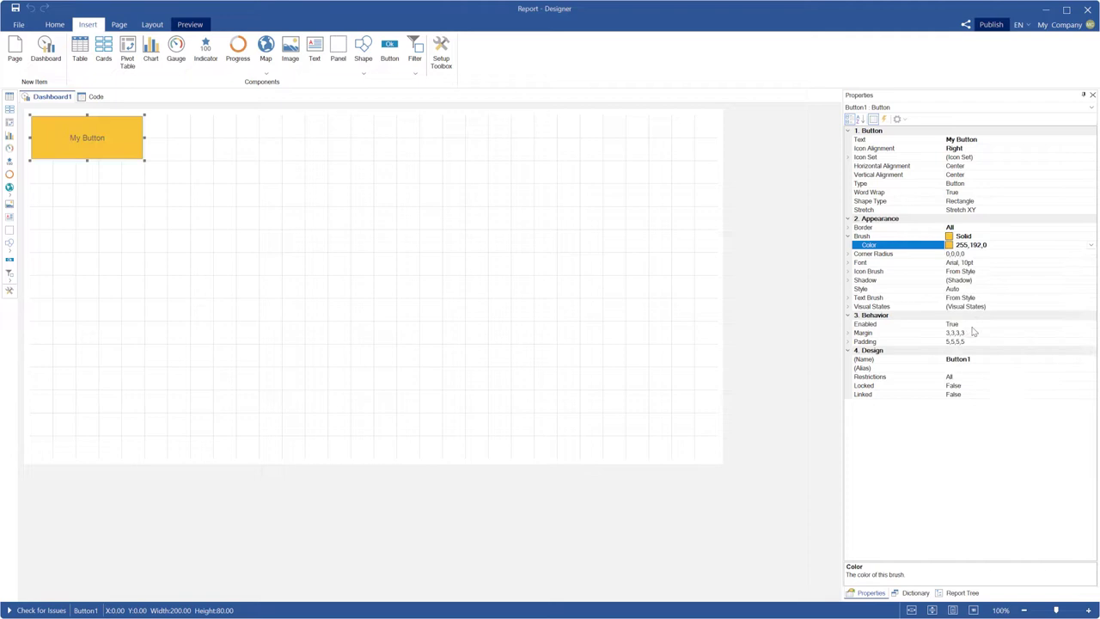
Change the button's background brush to Empty.
left_click(1090, 237)
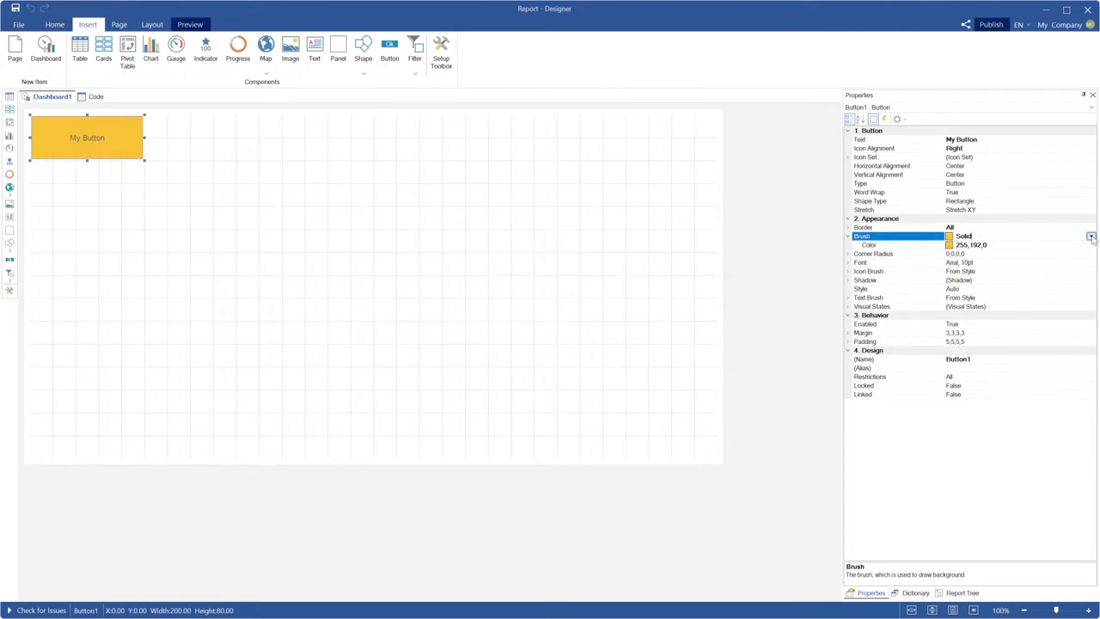
left_click(1091, 237)
left_click(975, 247)
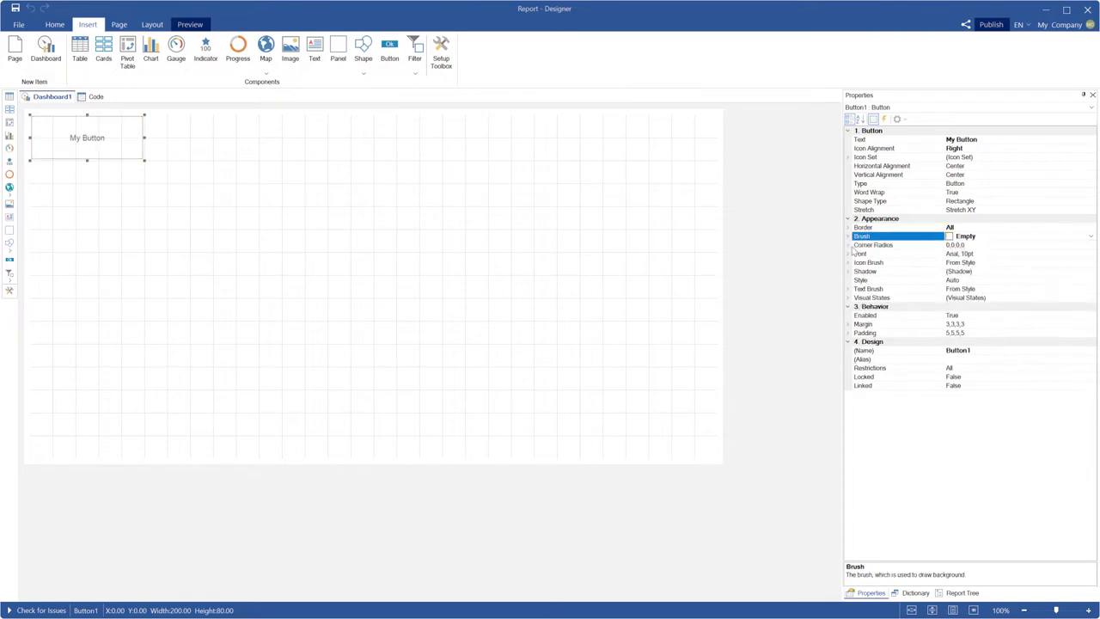
left_click(854, 246)
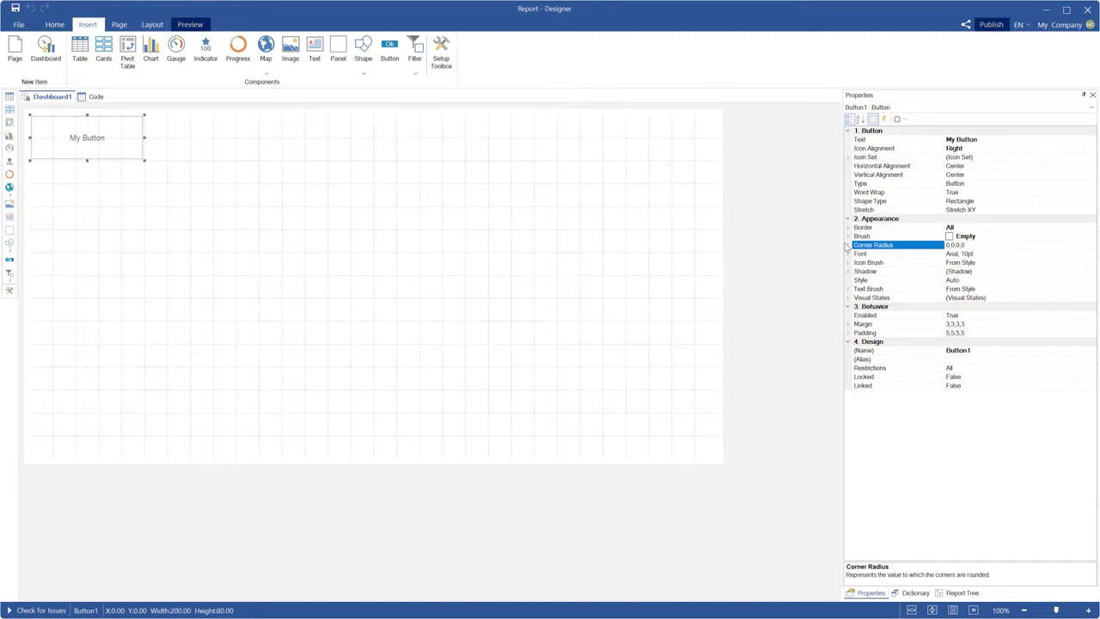
Set all four corner radii (Top-Left, Top-Right, Bottom-Right, Bottom-Left) to 5.
left_click(847, 246)
left_click(953, 255)
left_click(949, 254)
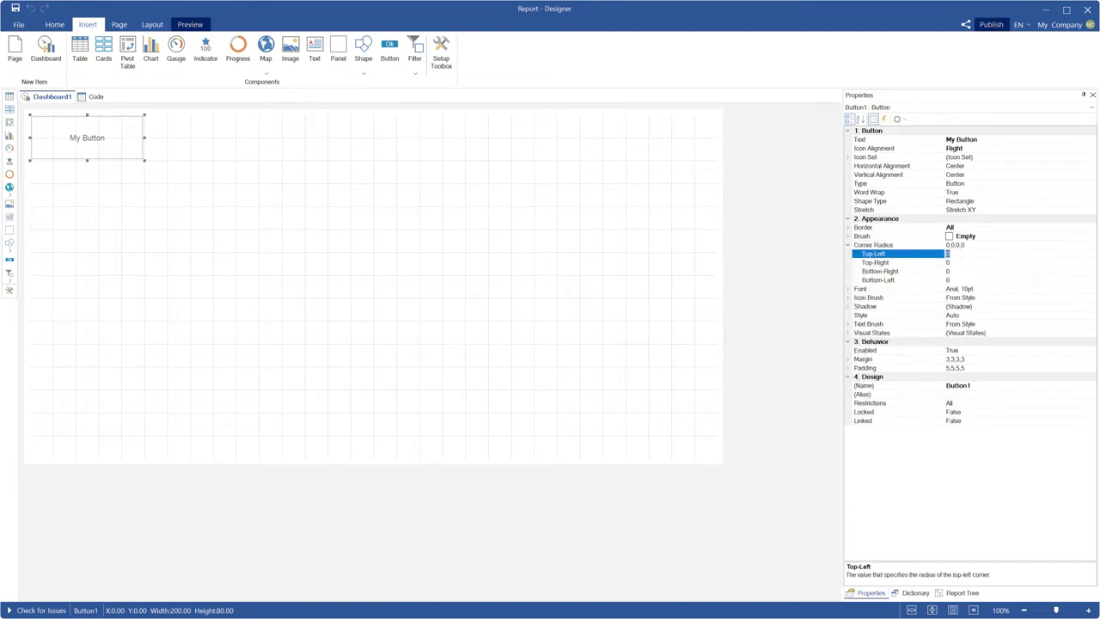
type("5")
left_click(949, 263)
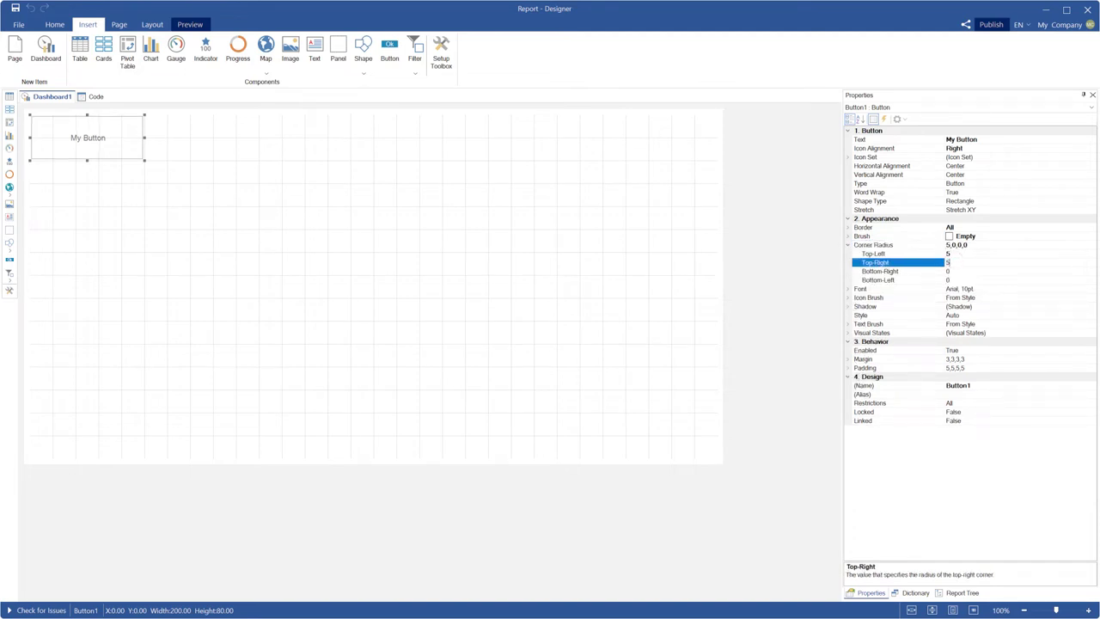
type("5")
left_click(951, 272)
type("5")
left_click(952, 280)
type("5")
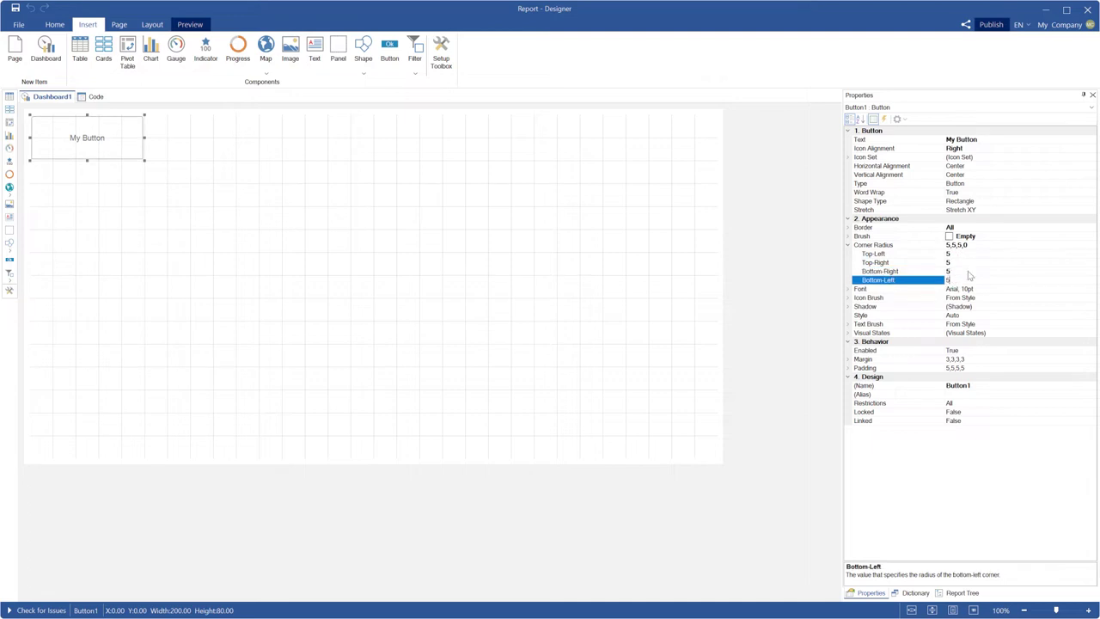
left_click(955, 273)
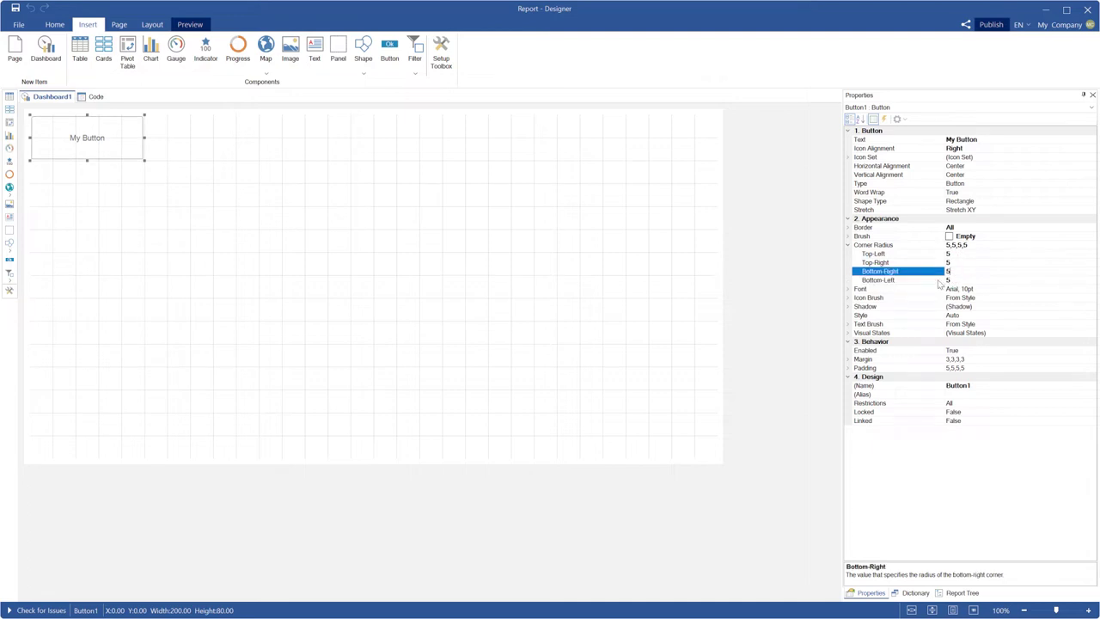
Restore the background brush to From Style and review the Shadow and Visual States settings.
left_click(875, 237)
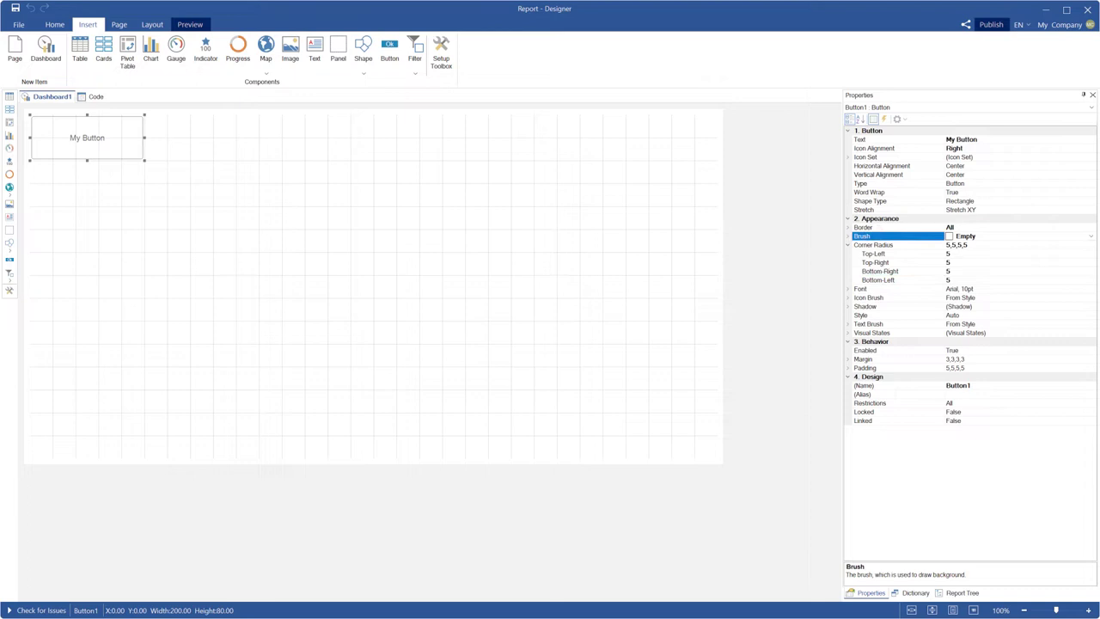
left_click(1090, 237)
left_click(980, 256)
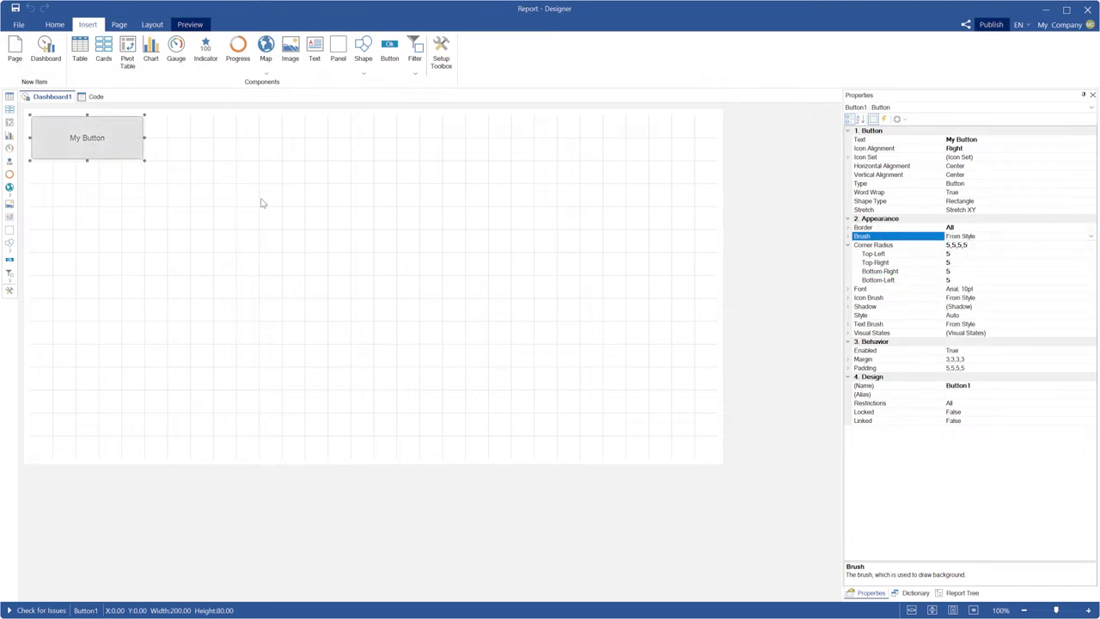
left_click(849, 246)
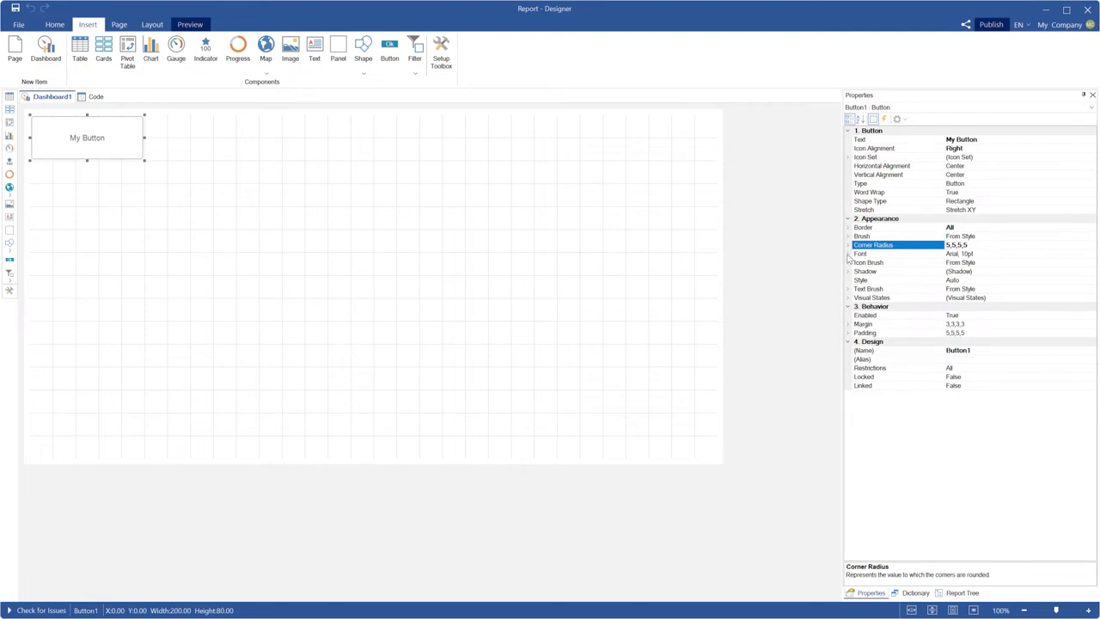
left_click(850, 264)
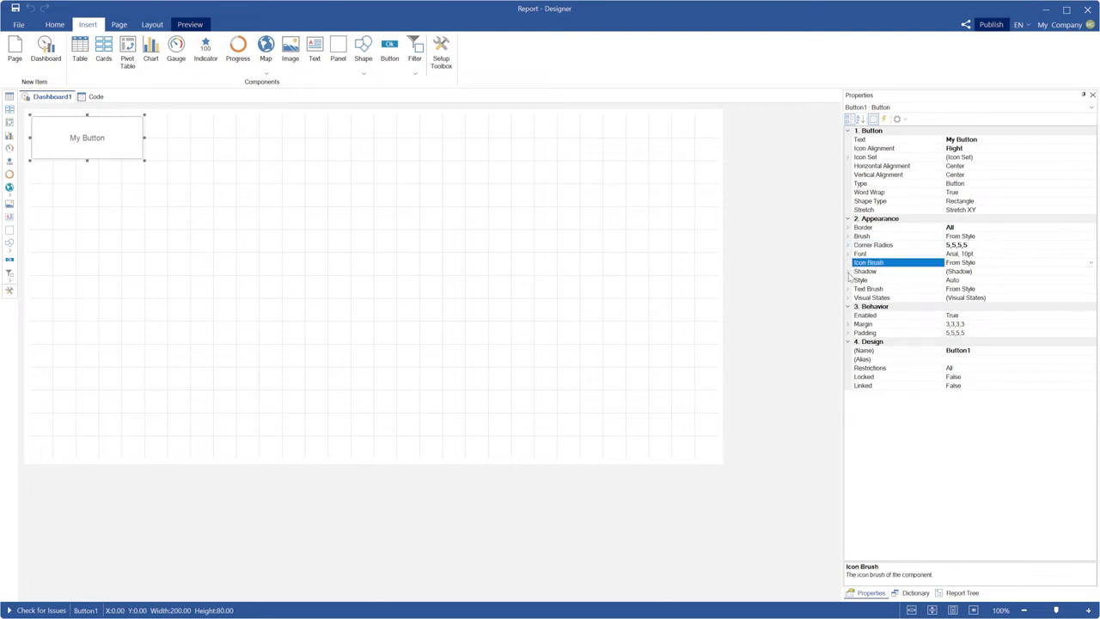
left_click(848, 271)
left_click(848, 272)
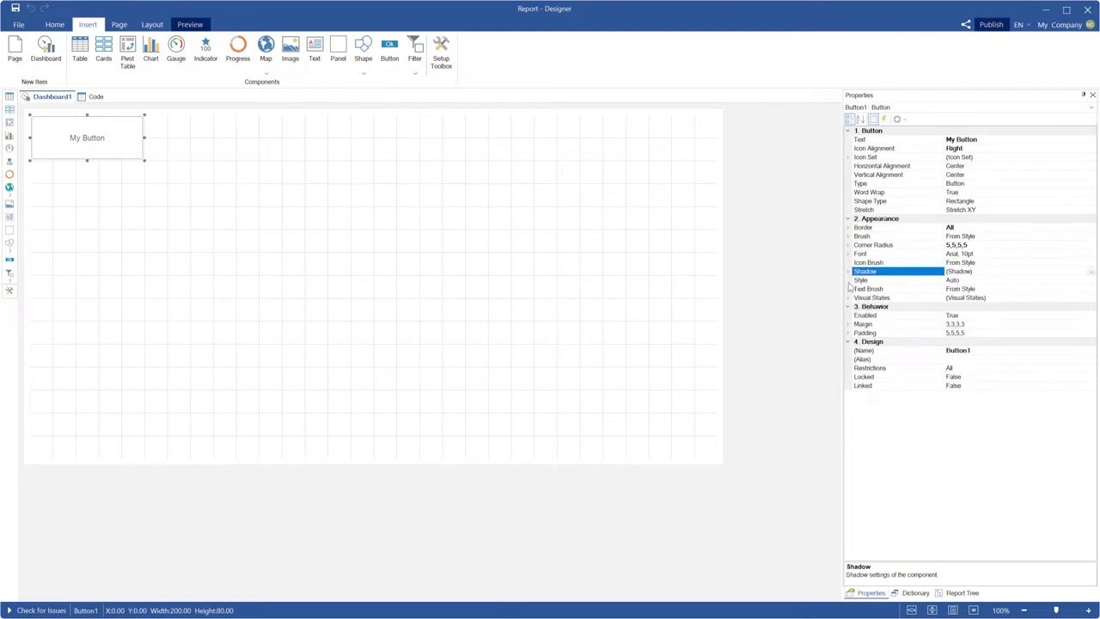
left_click(890, 299)
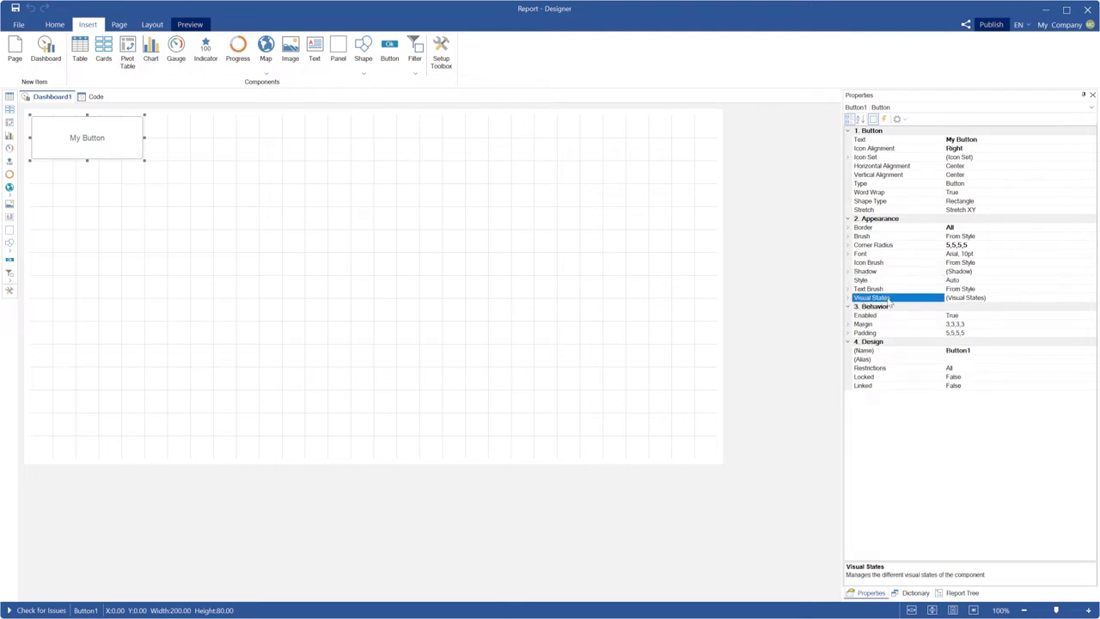
Show the Checked and Hover visual-state settings, leaving only Hover expanded.
left_click(849, 298)
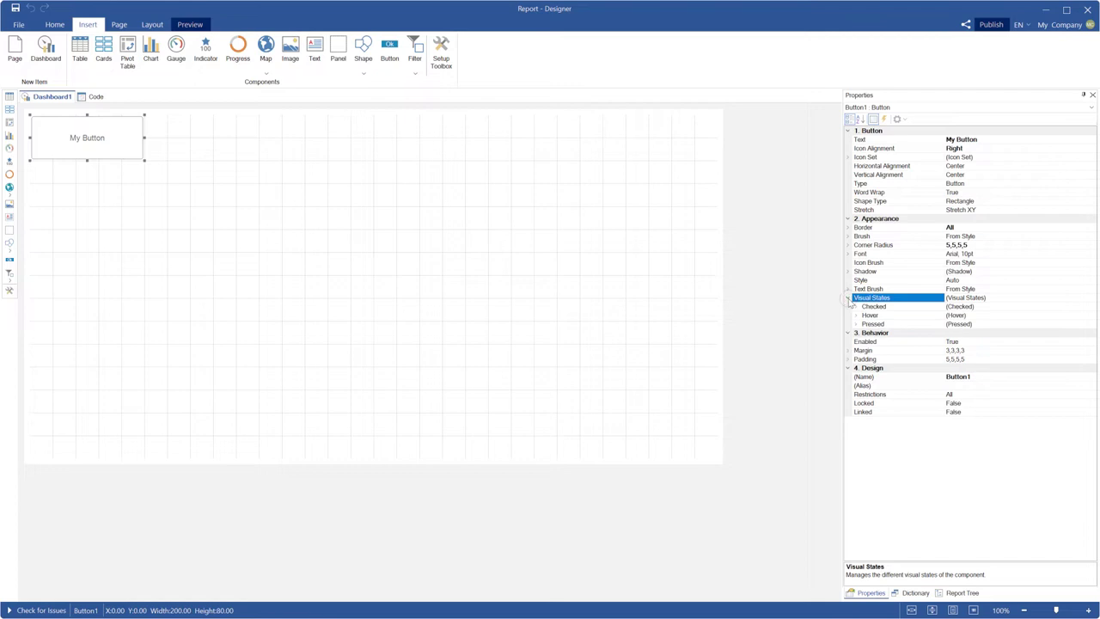
left_click(857, 308)
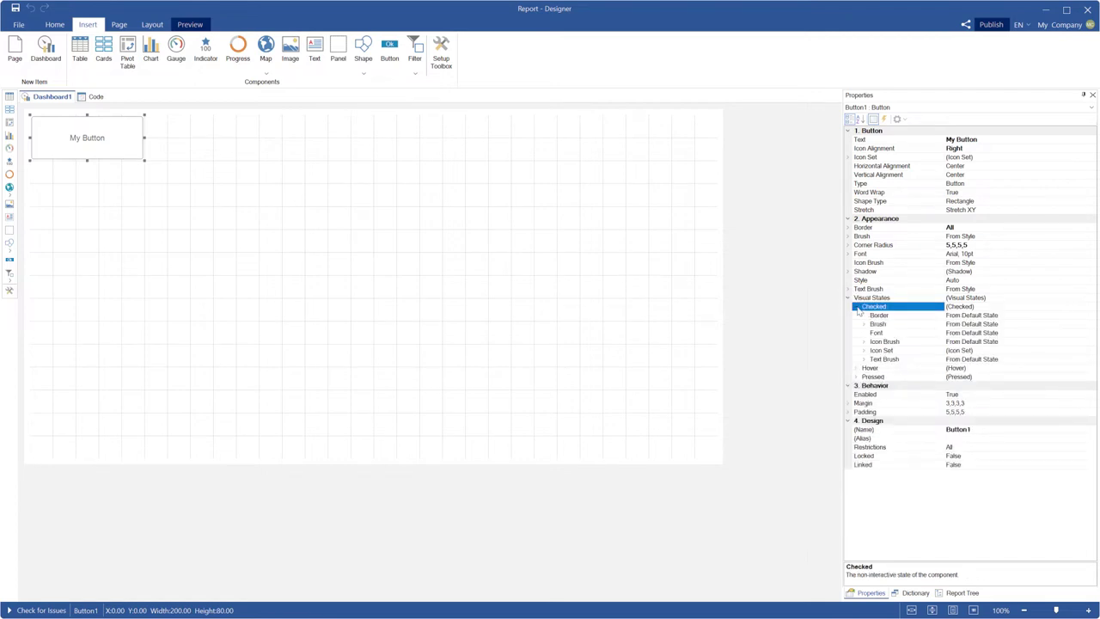
left_click(858, 370)
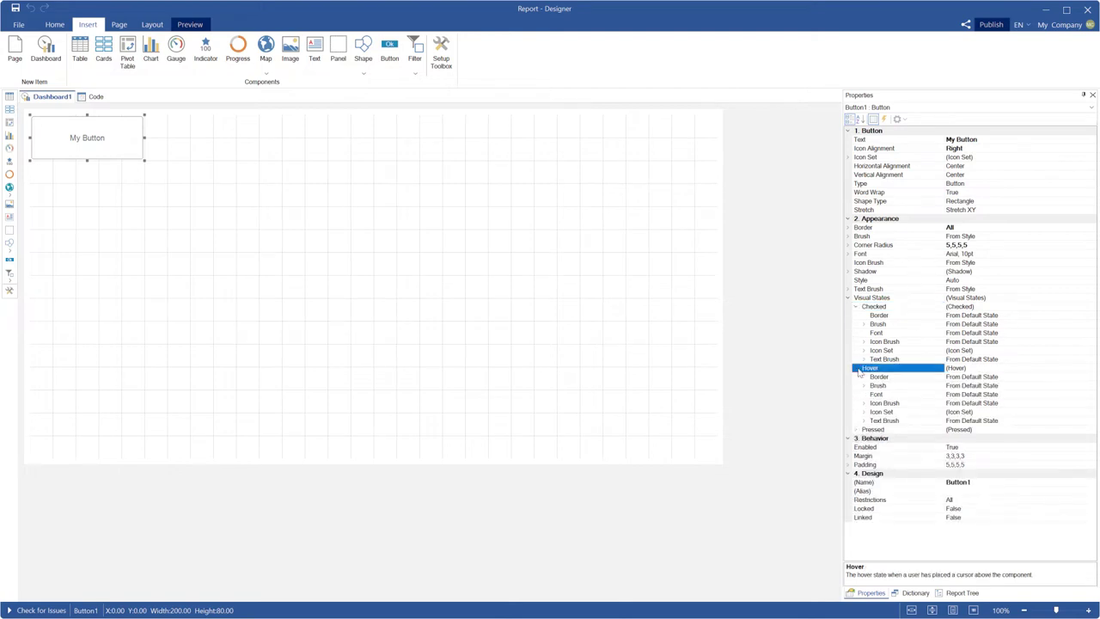
left_click(856, 309)
Set the button's icon to Anchor and select the Hover state's Icon setting.
left_click(849, 157)
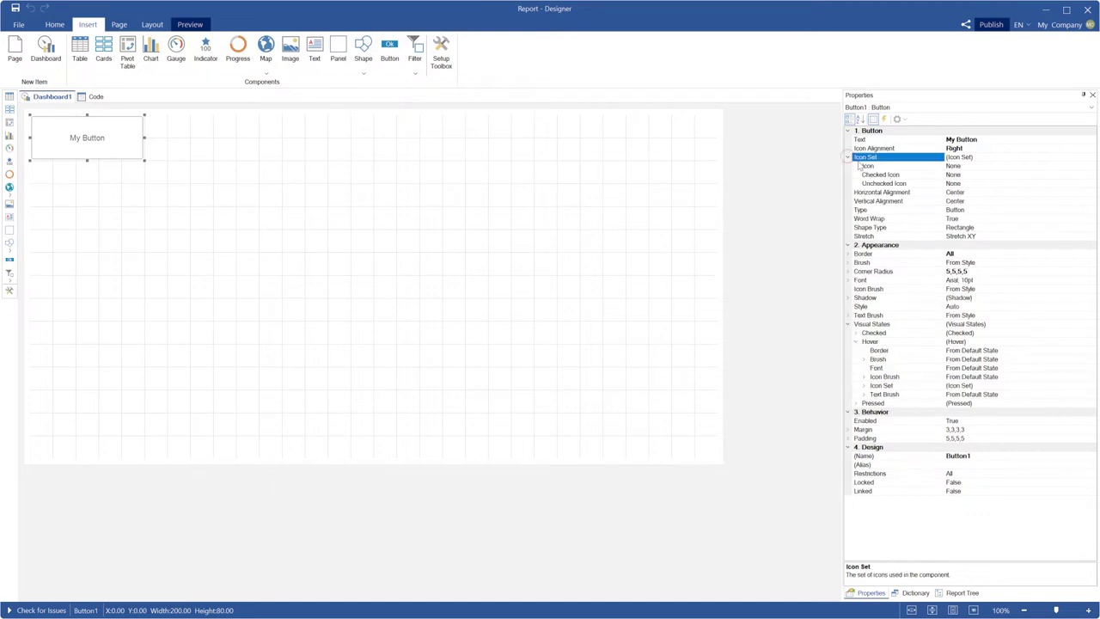
left_click(868, 167)
left_click(1091, 167)
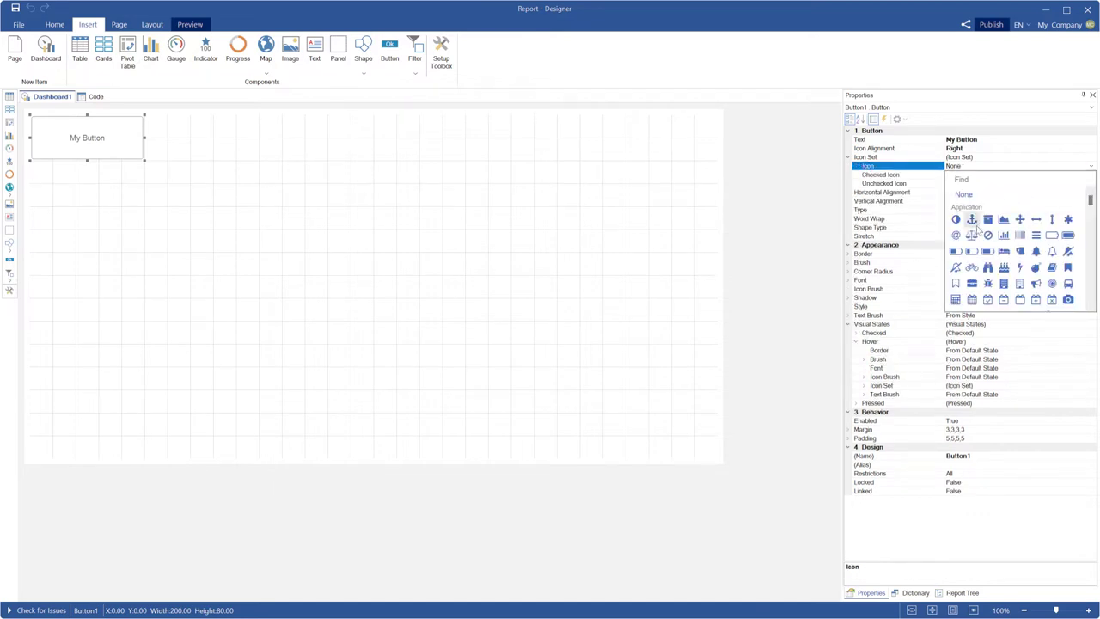
left_click(971, 220)
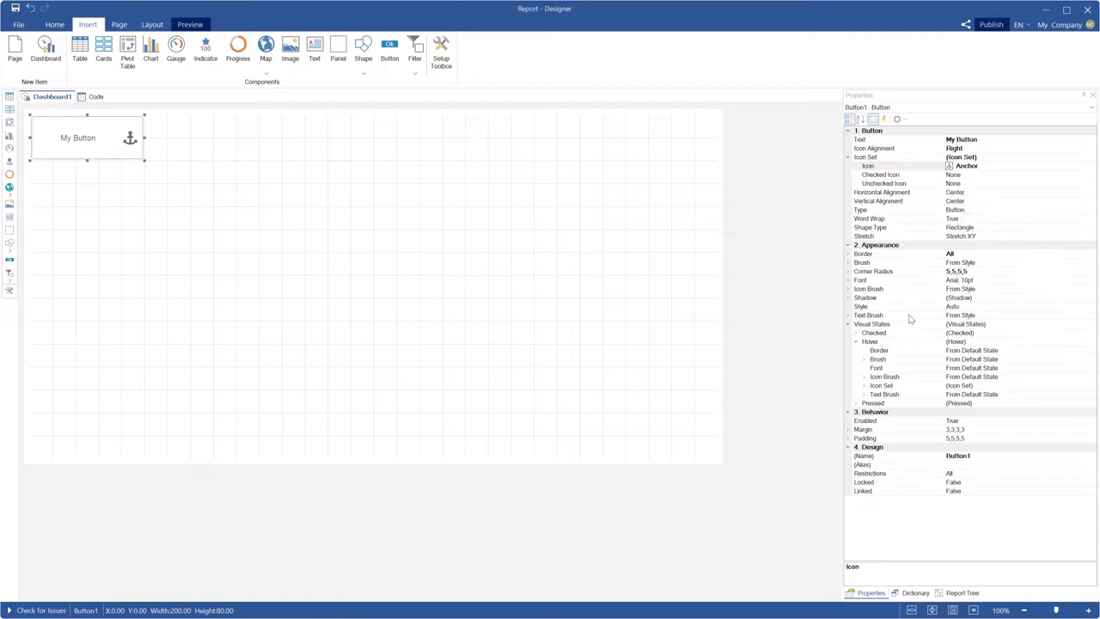
left_click(865, 386)
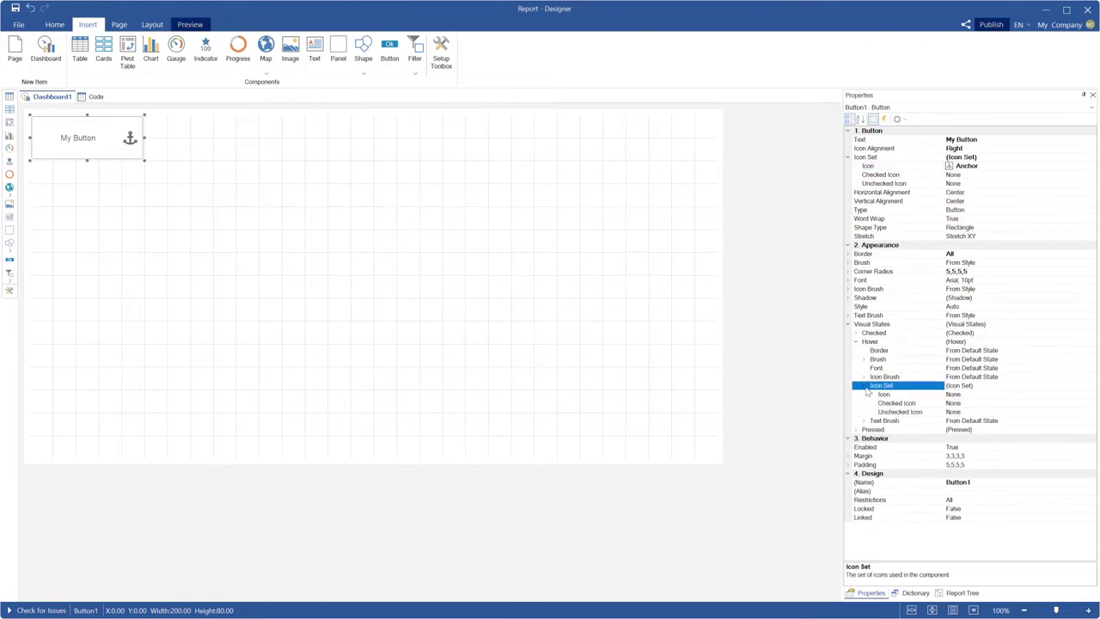
left_click(885, 394)
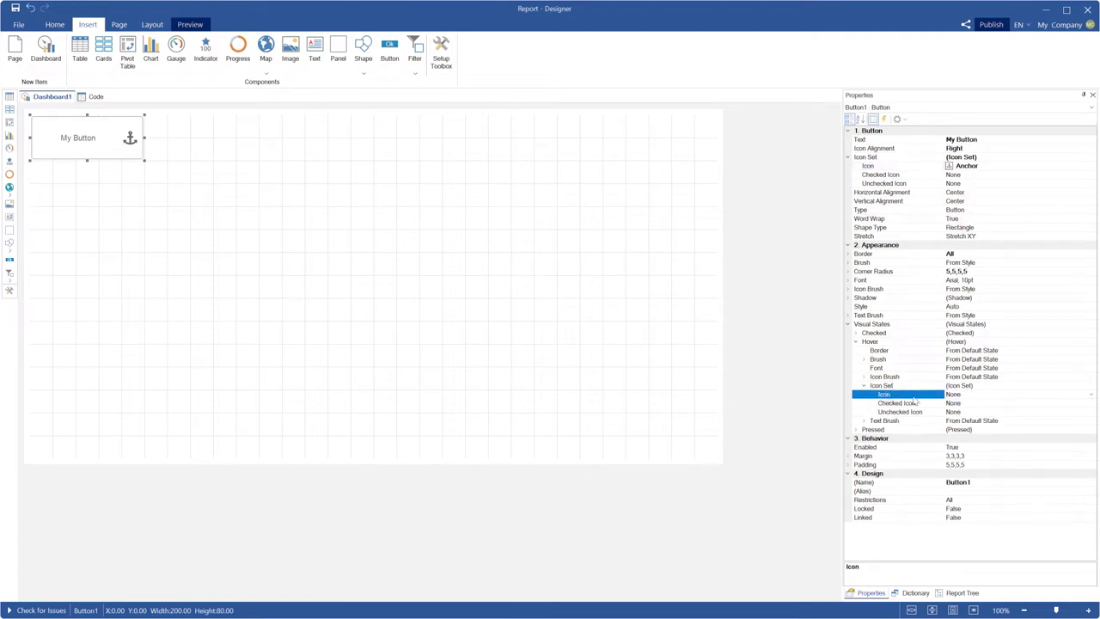
Set the Hover icon to Arrows with a Solid blue (84,141,212) icon brush.
left_click(1090, 394)
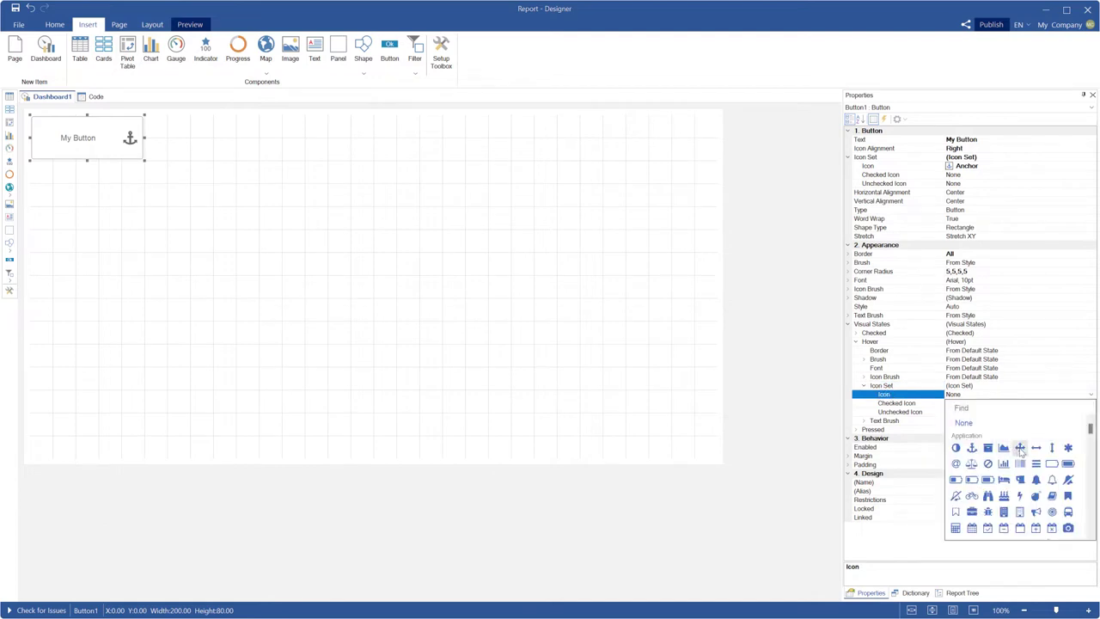
left_click(1019, 449)
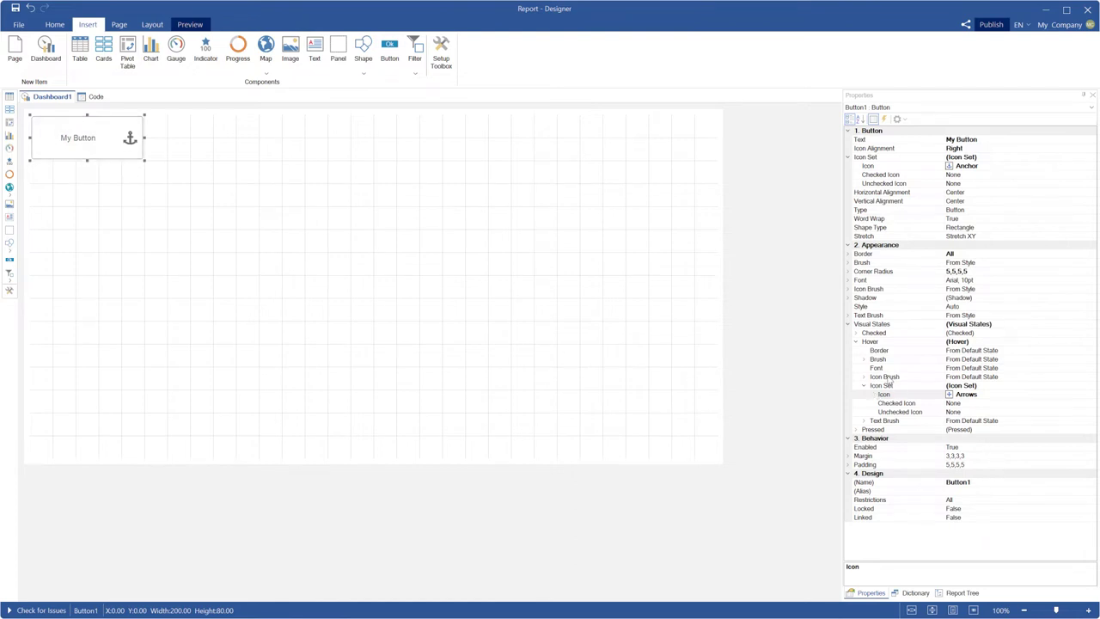
left_click(866, 377)
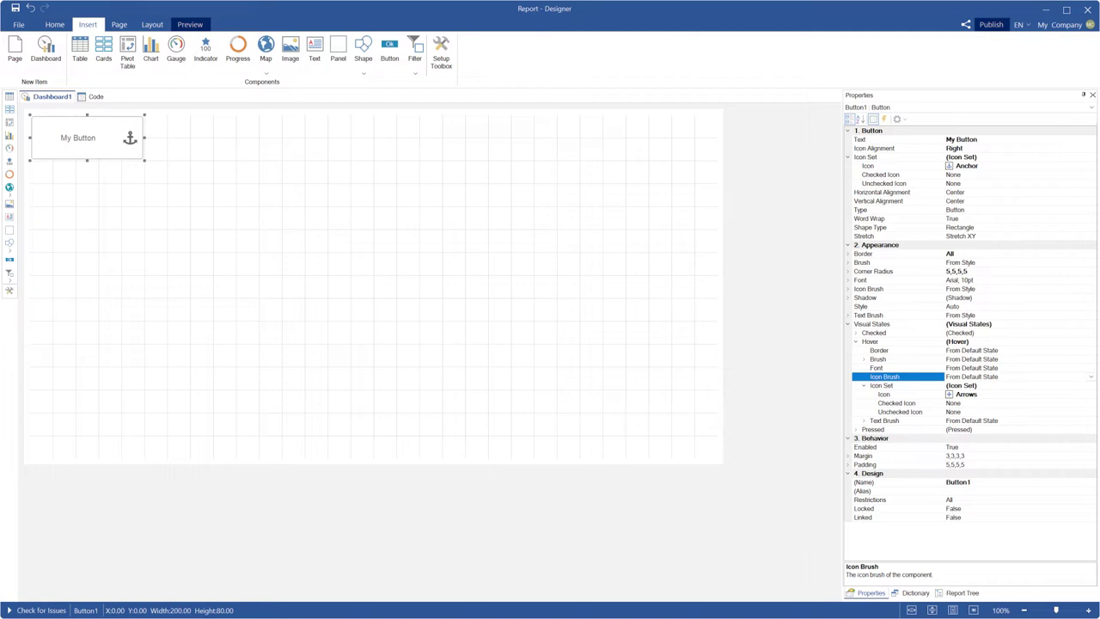
left_click(1090, 378)
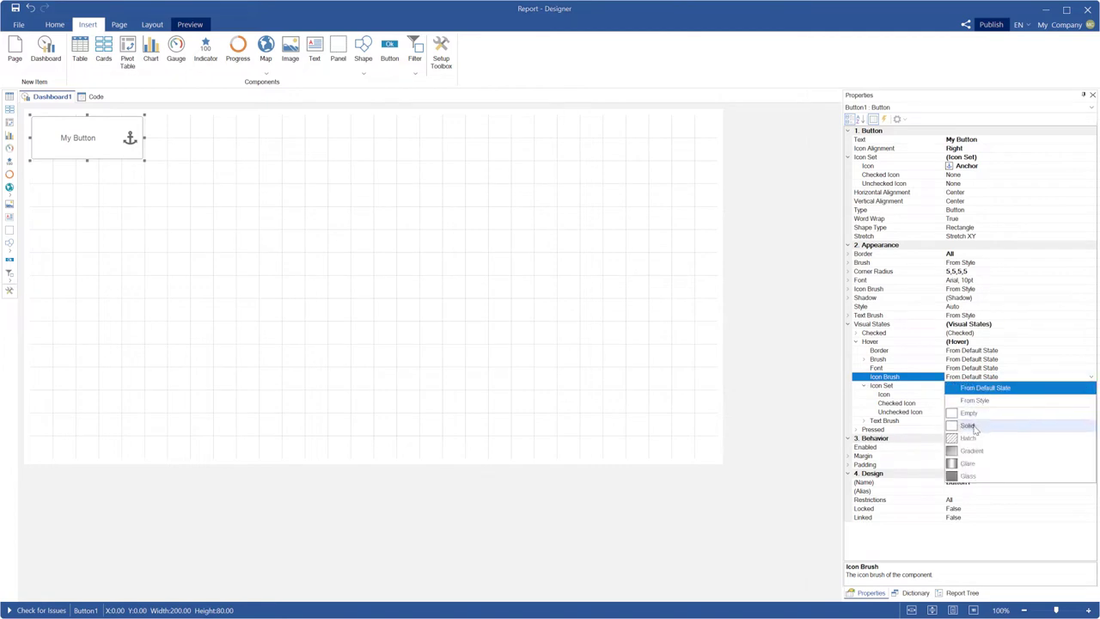
left_click(986, 393)
left_click(864, 377)
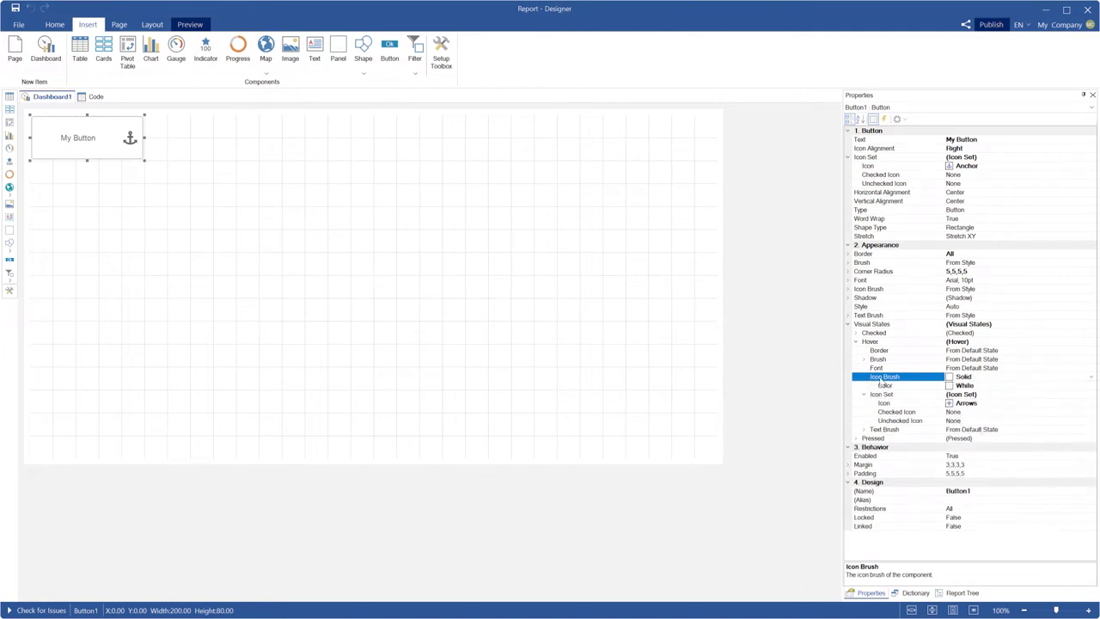
left_click(890, 386)
left_click(1091, 386)
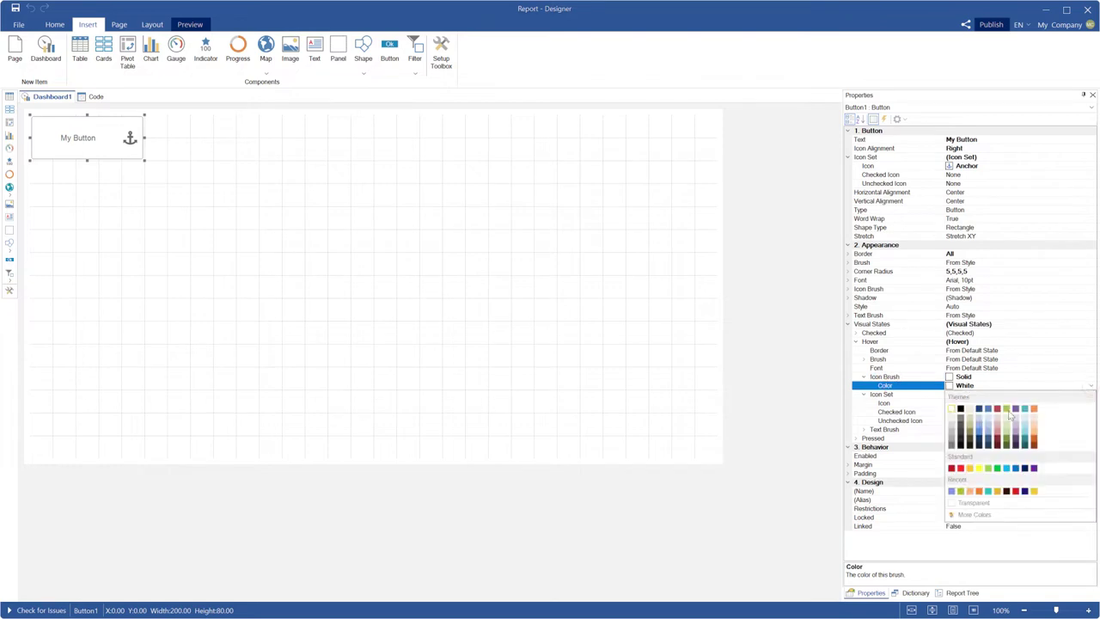
left_click(983, 436)
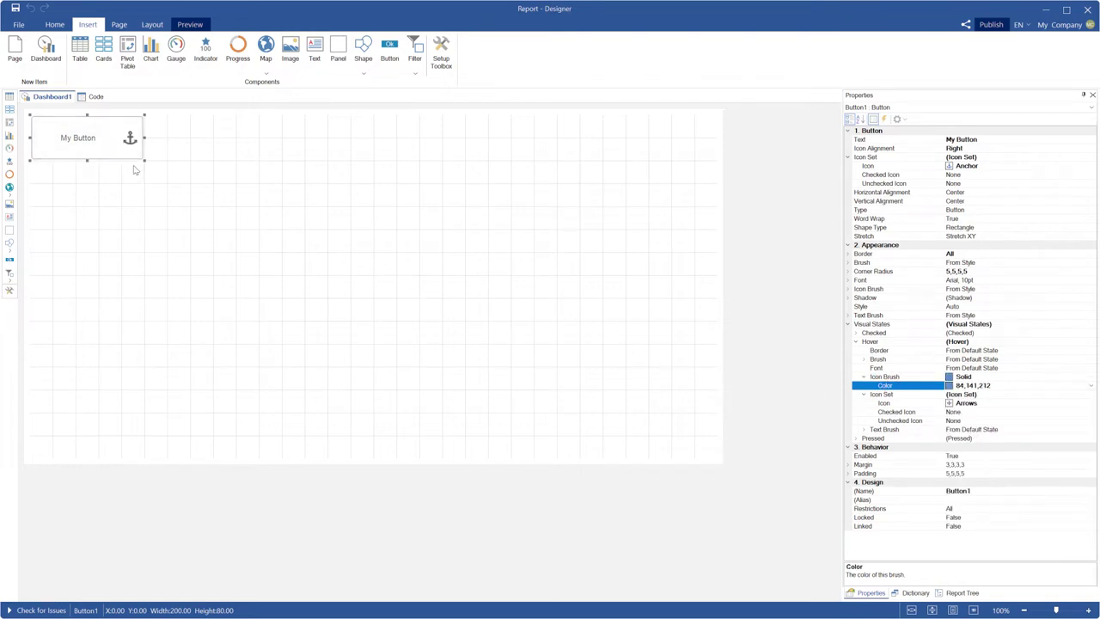
left_click(865, 379)
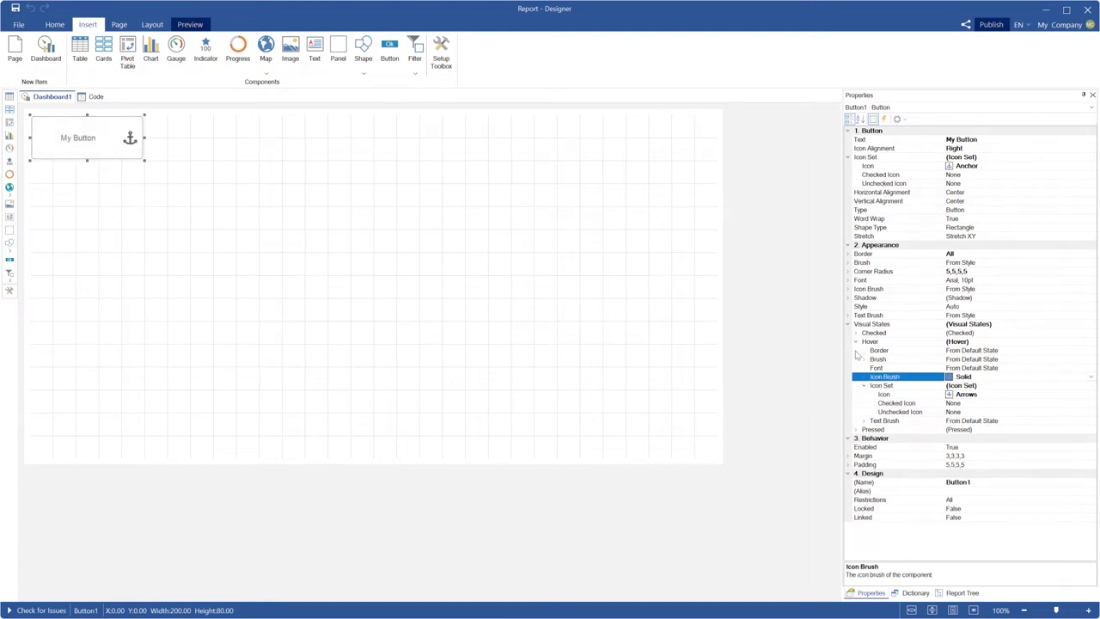
left_click(857, 342)
left_click(857, 352)
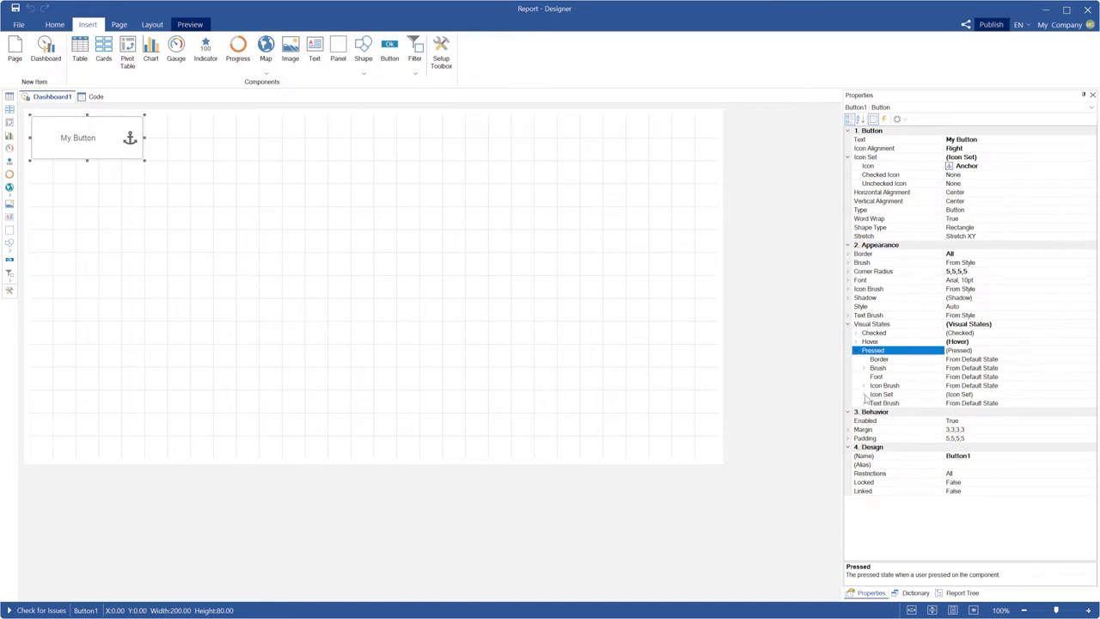
Reset the Hover state's icon brush to From Default State.
left_click(857, 333)
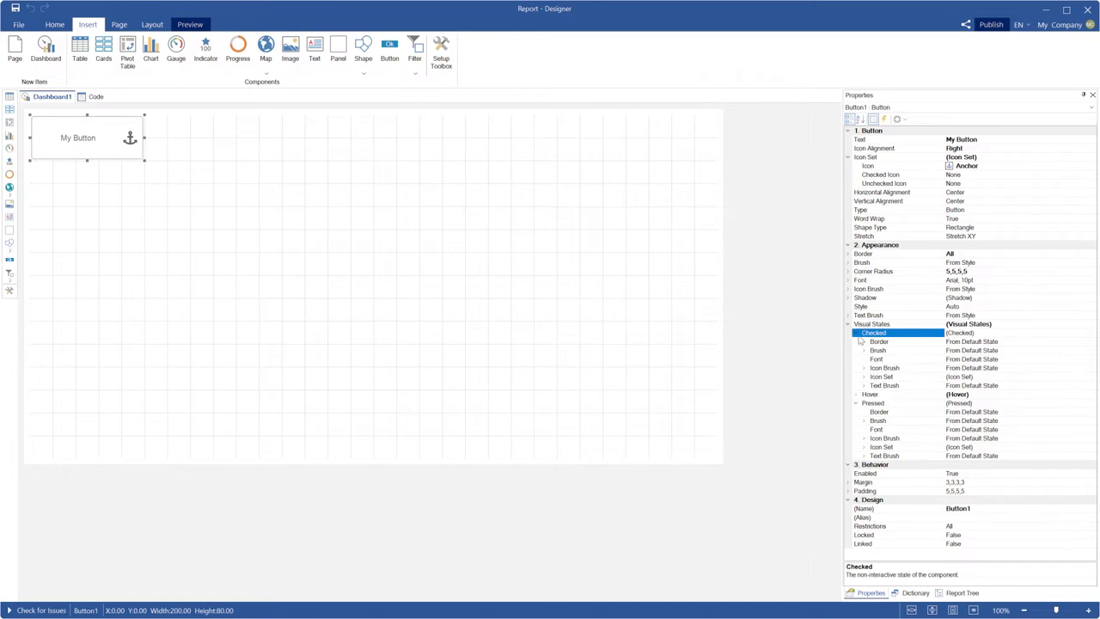
left_click(857, 335)
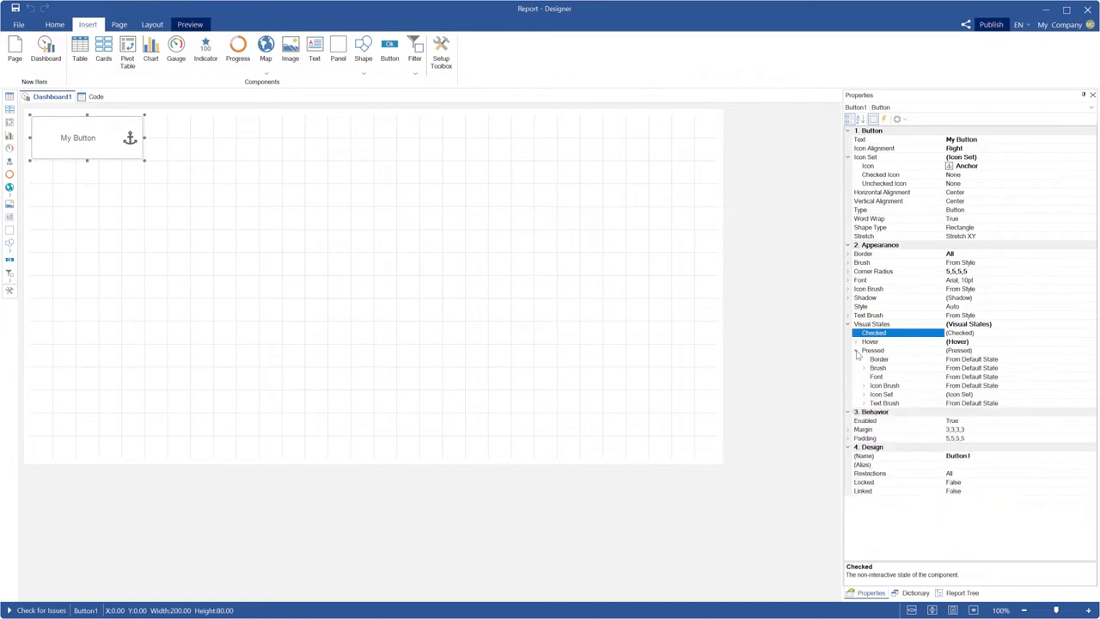
left_click(856, 350)
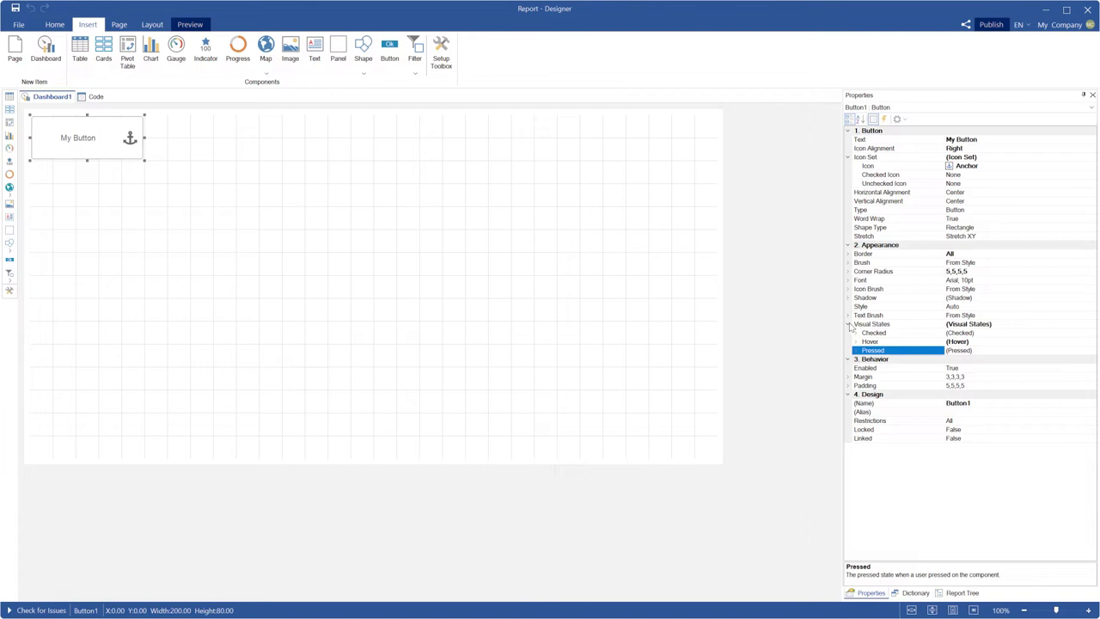
left_click(857, 342)
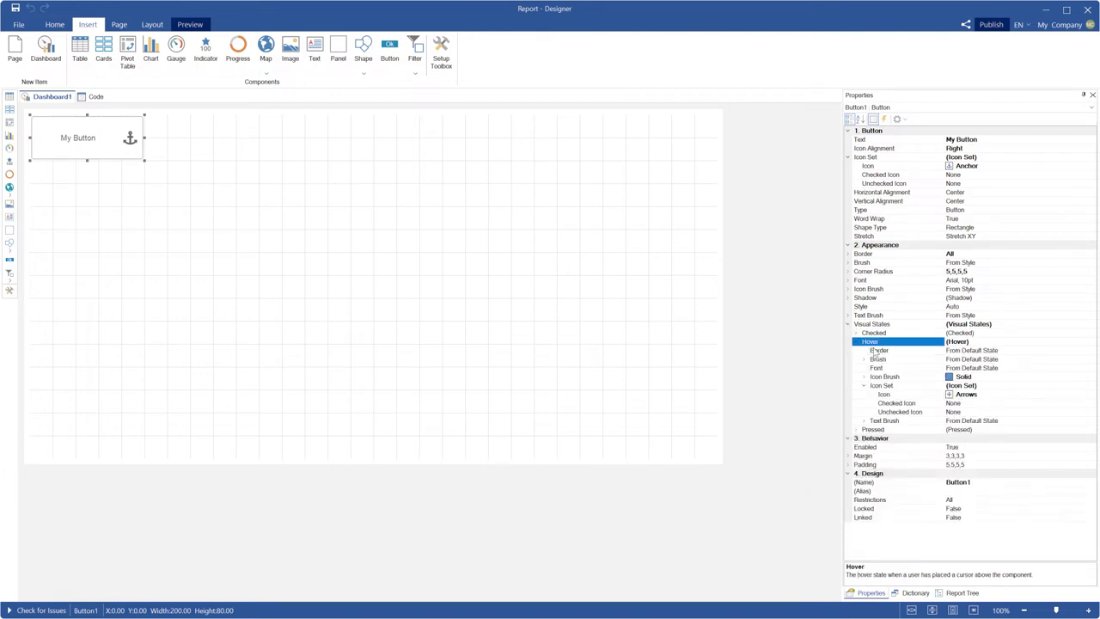
left_click(1020, 378)
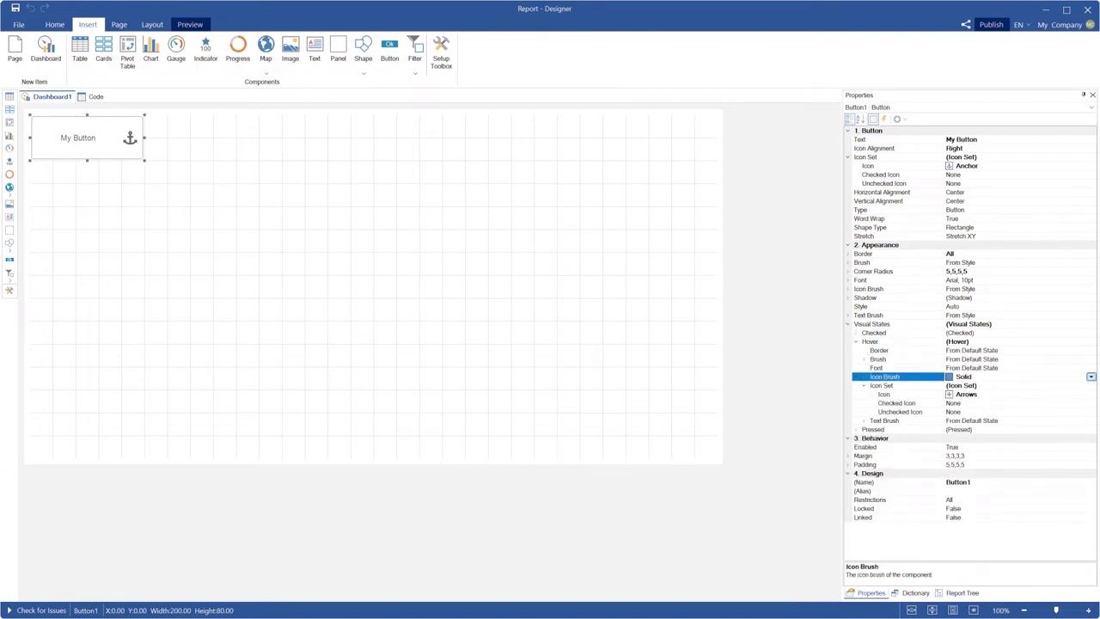
left_click(1091, 377)
left_click(997, 391)
Set the Hover icon back to None and collapse Visual States.
left_click(996, 389)
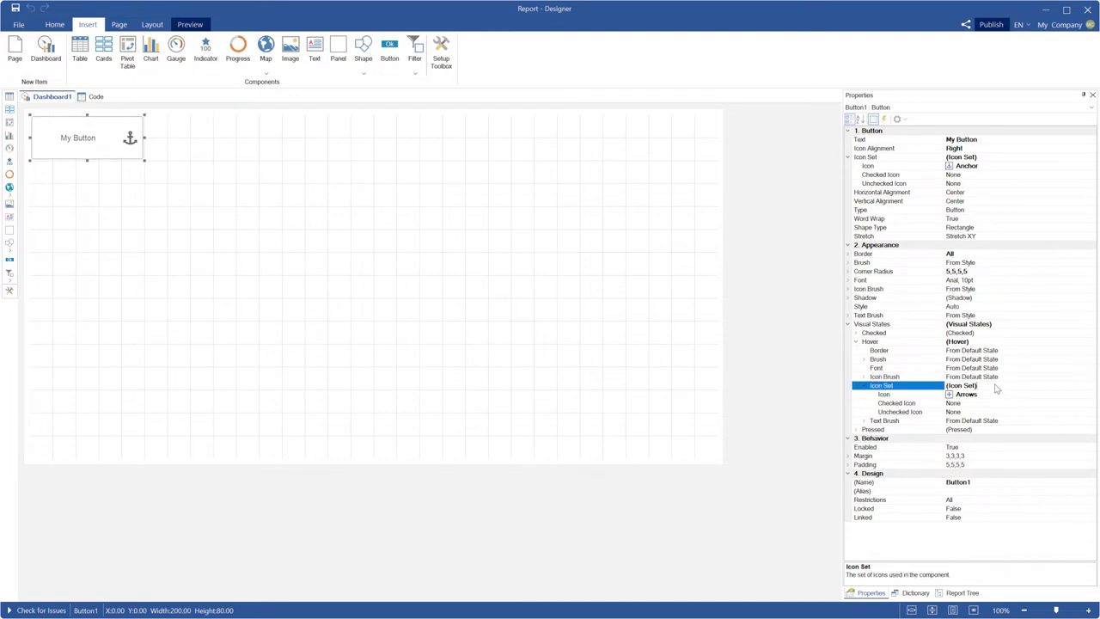
left_click(924, 395)
left_click(1091, 393)
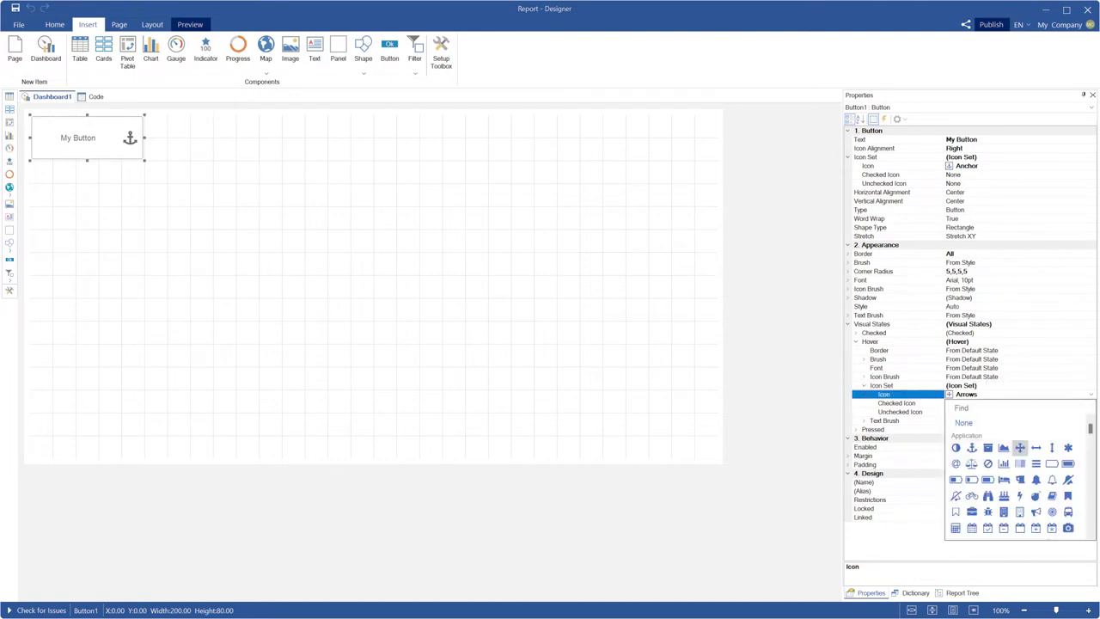
left_click(965, 424)
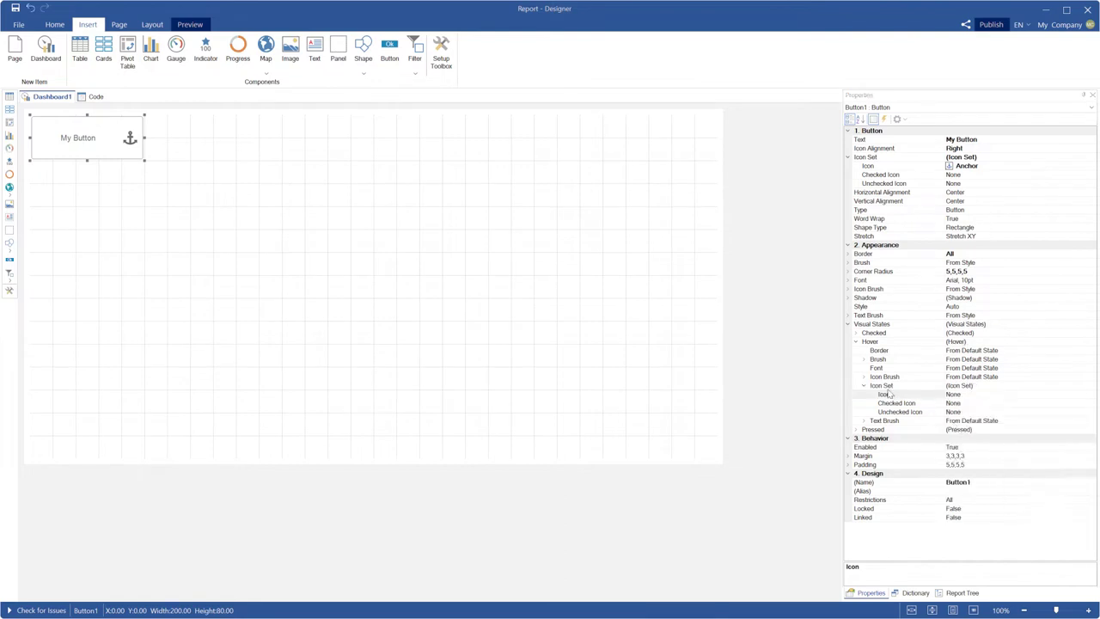
left_click(865, 388)
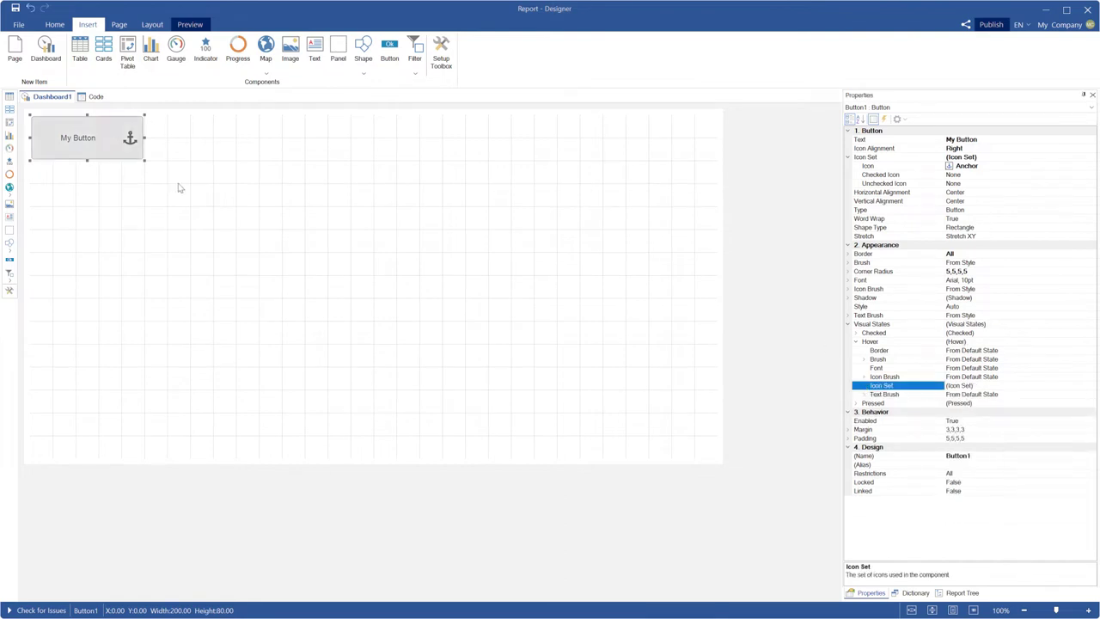
key("Left")
key("Left")
key("Left")
key("Left")
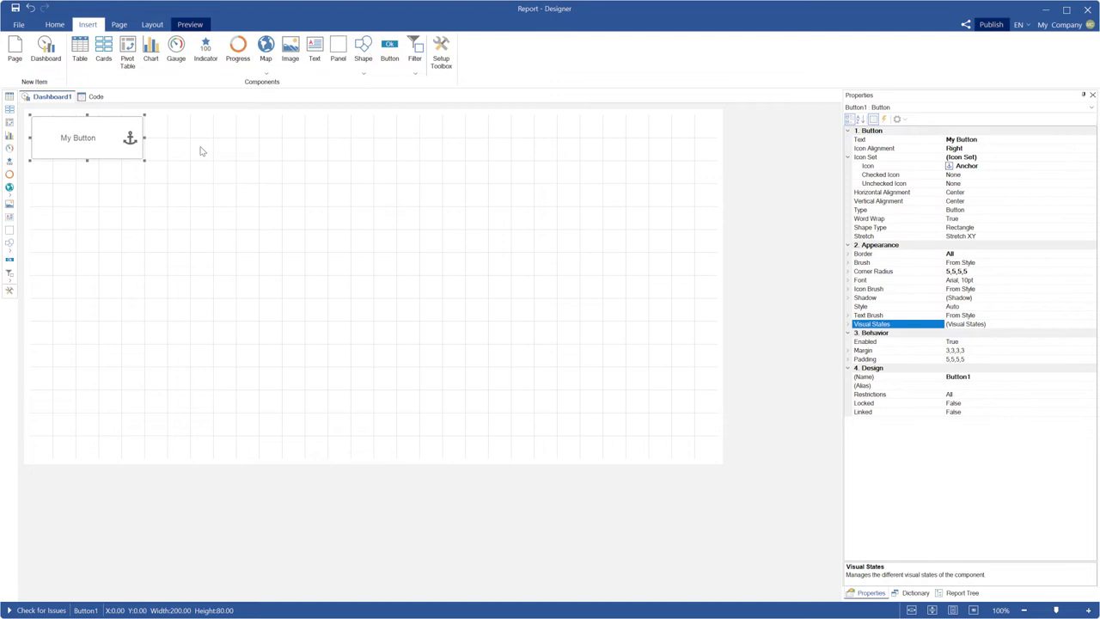
Create a new control style Style1 in Style Designer and apply it to the button.
left_click(54, 24)
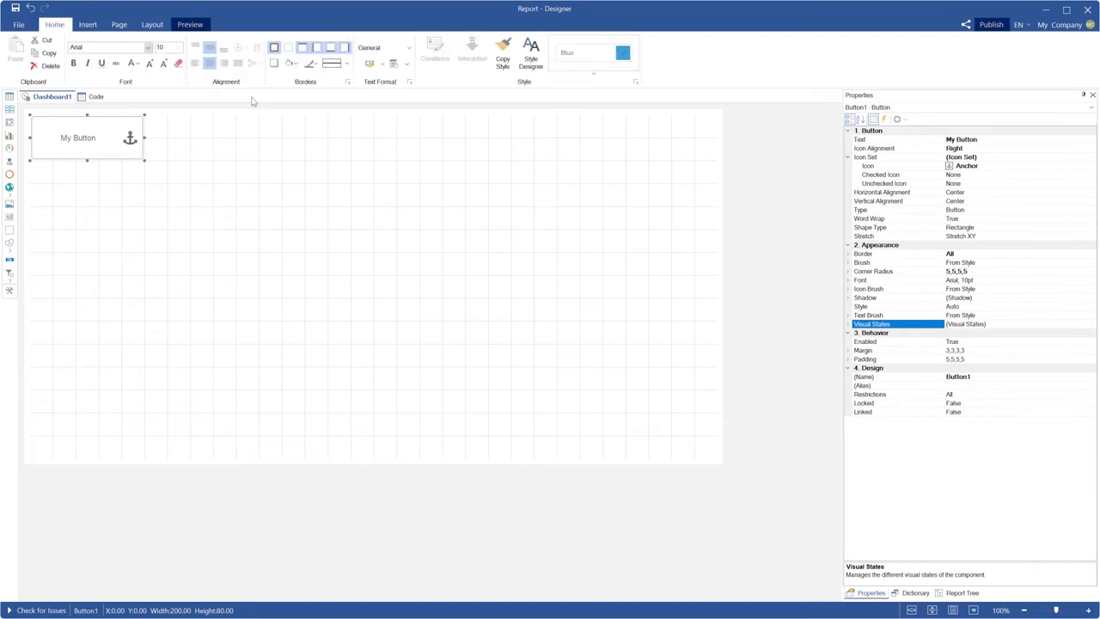
left_click(531, 56)
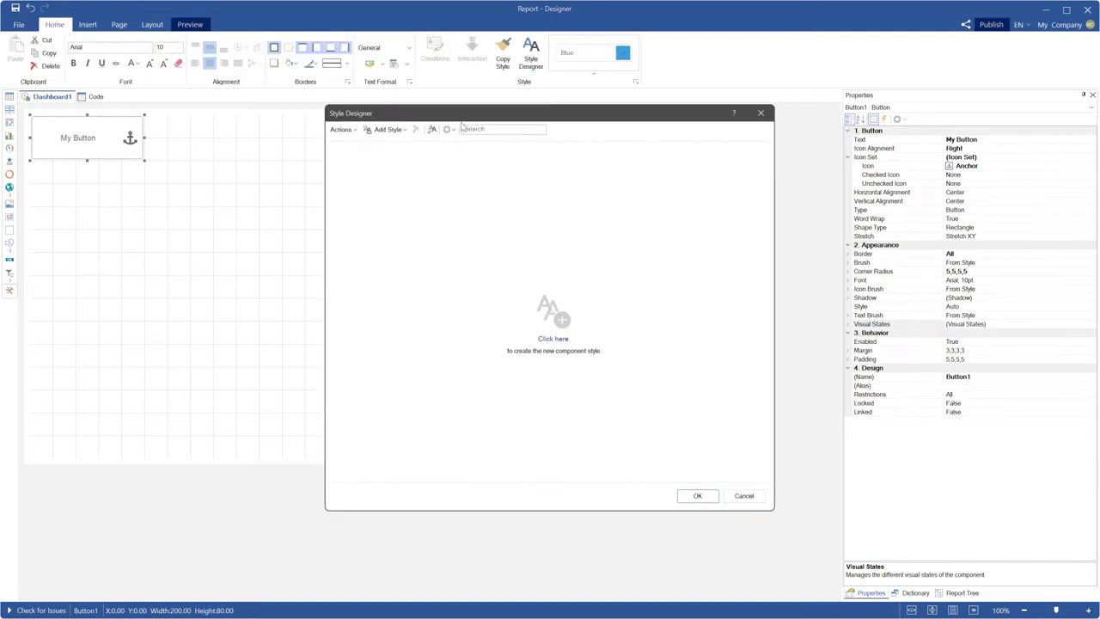
left_click(386, 128)
left_click(388, 285)
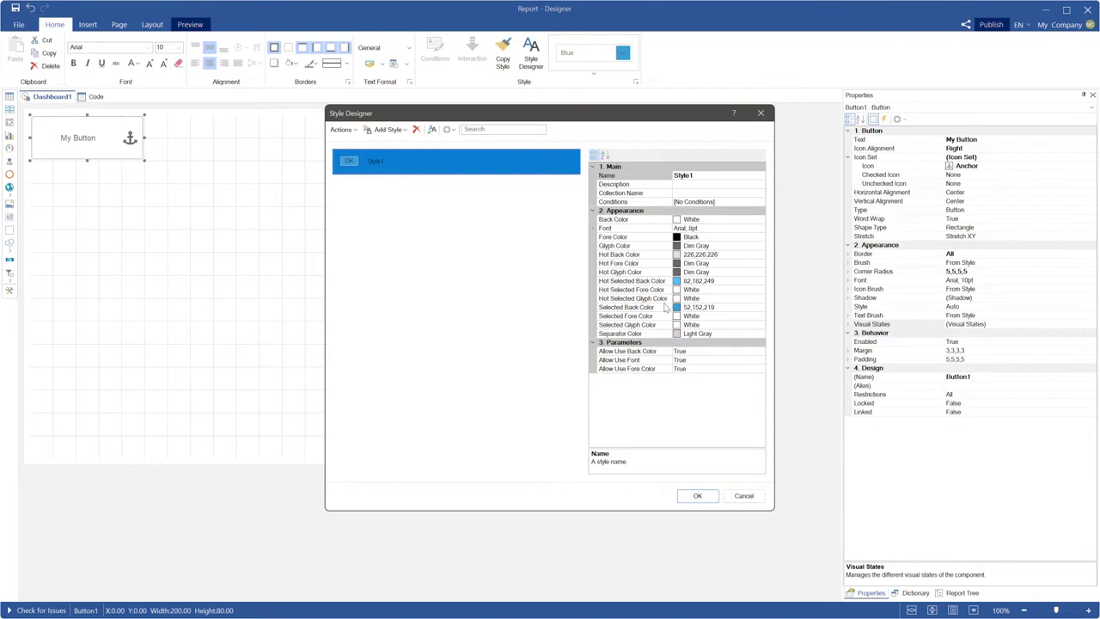
left_click(698, 496)
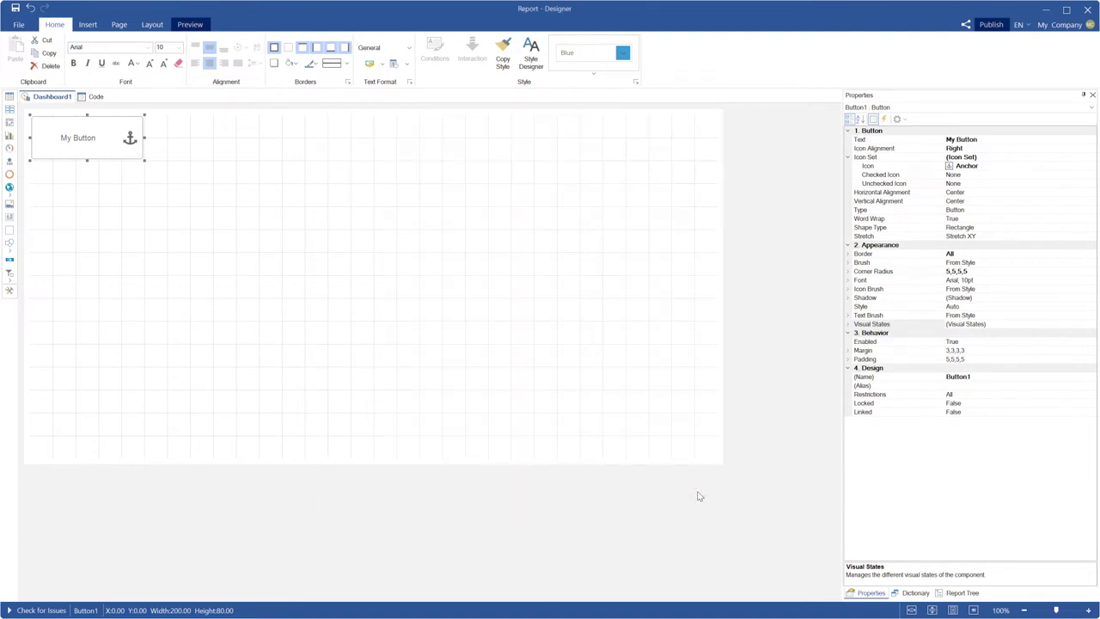
left_click(589, 74)
left_click(503, 96)
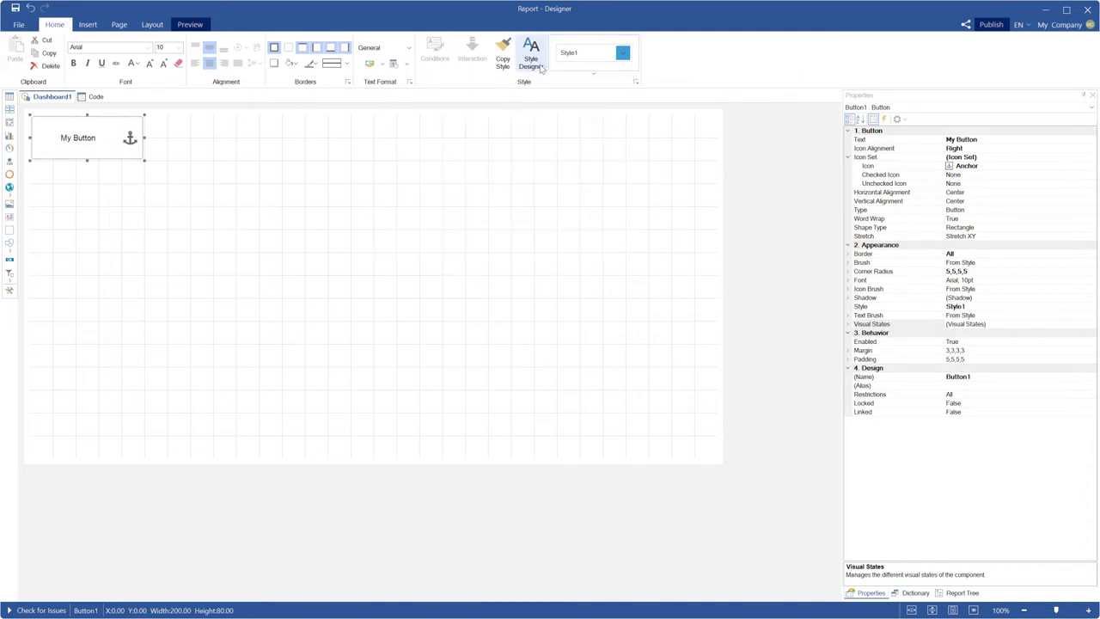
Give Style1 a light-blue hot background (146,205,220), white hot text and red (229,27,35) selected background.
left_click(531, 58)
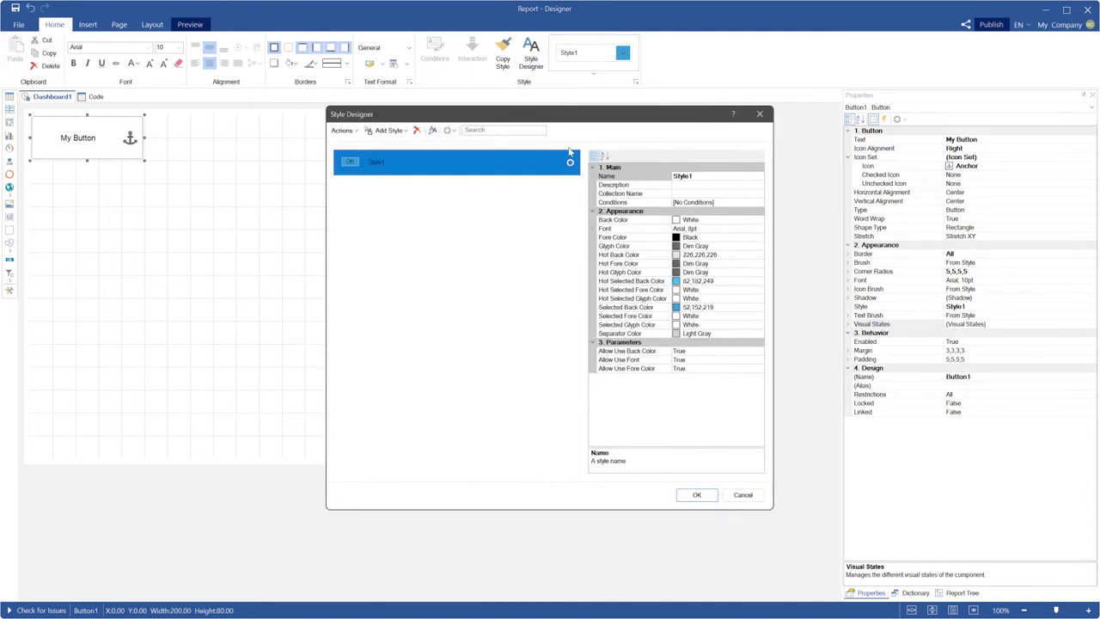
left_click(641, 256)
left_click(760, 254)
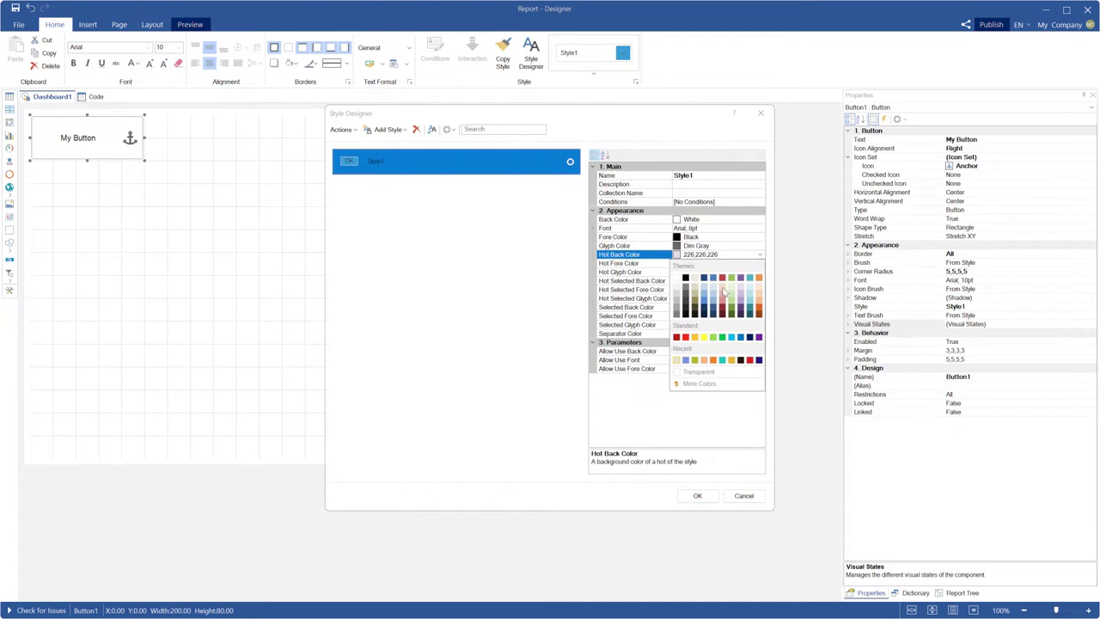
left_click(750, 297)
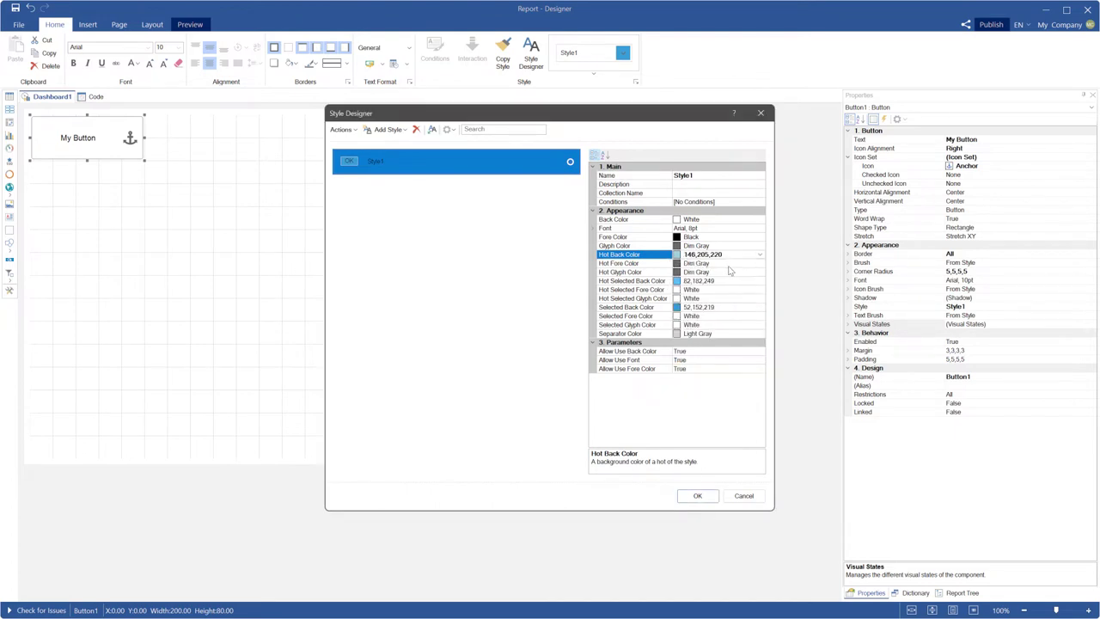
left_click(726, 263)
left_click(760, 264)
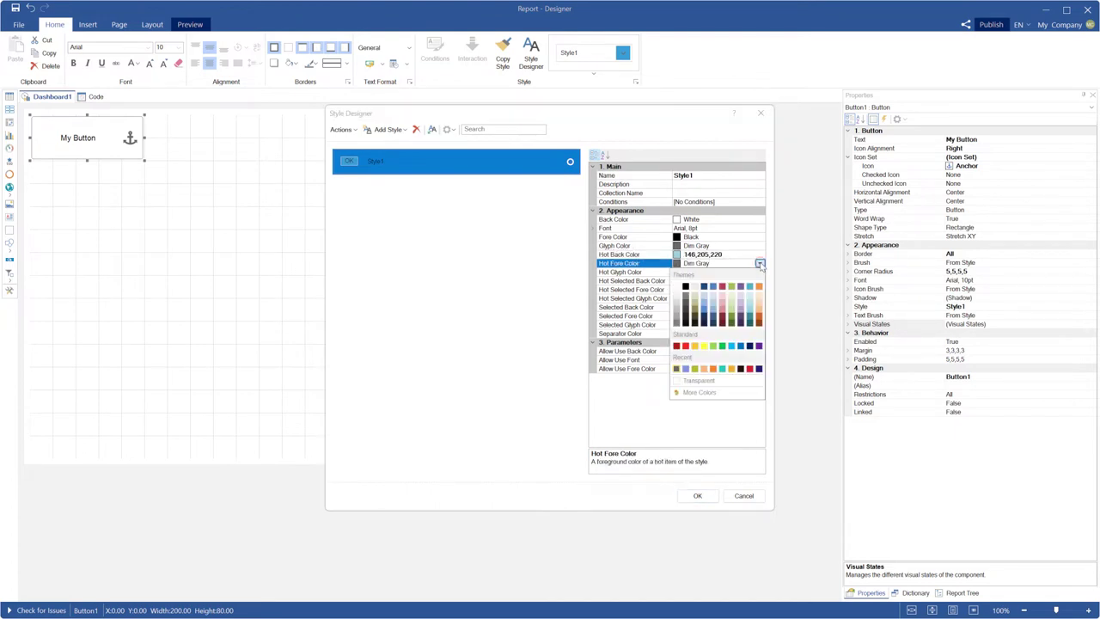
left_click(677, 287)
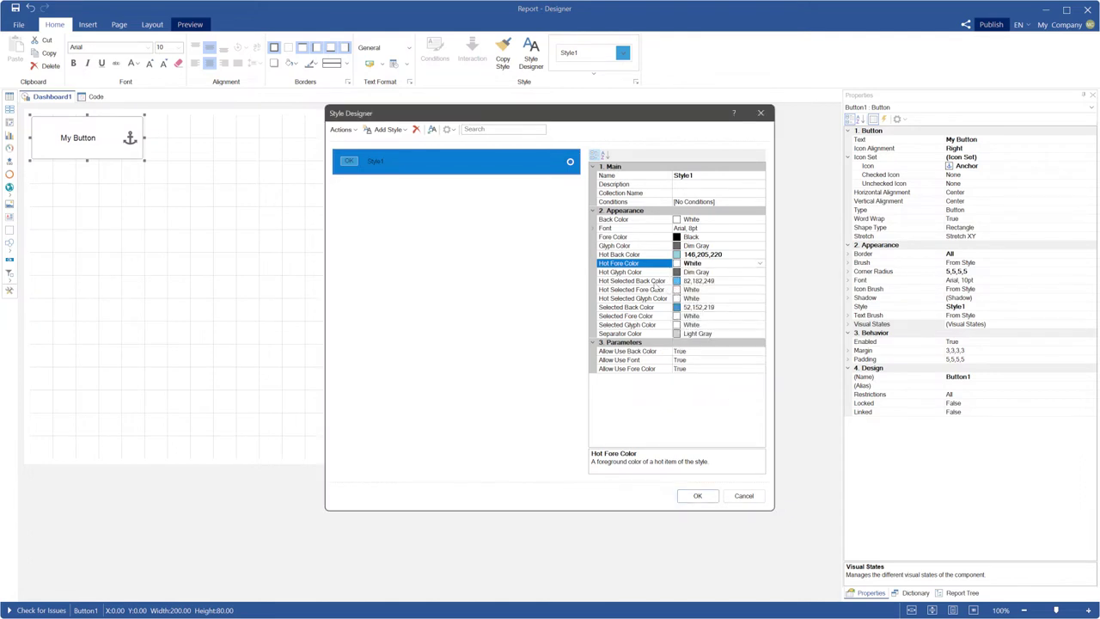
left_click(651, 308)
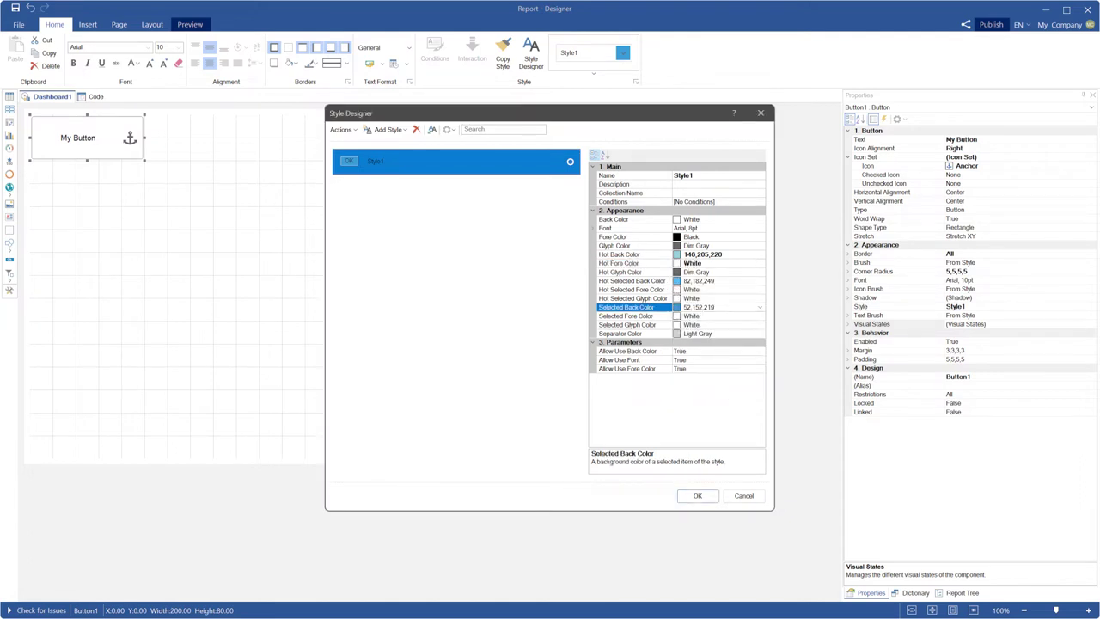
left_click(760, 307)
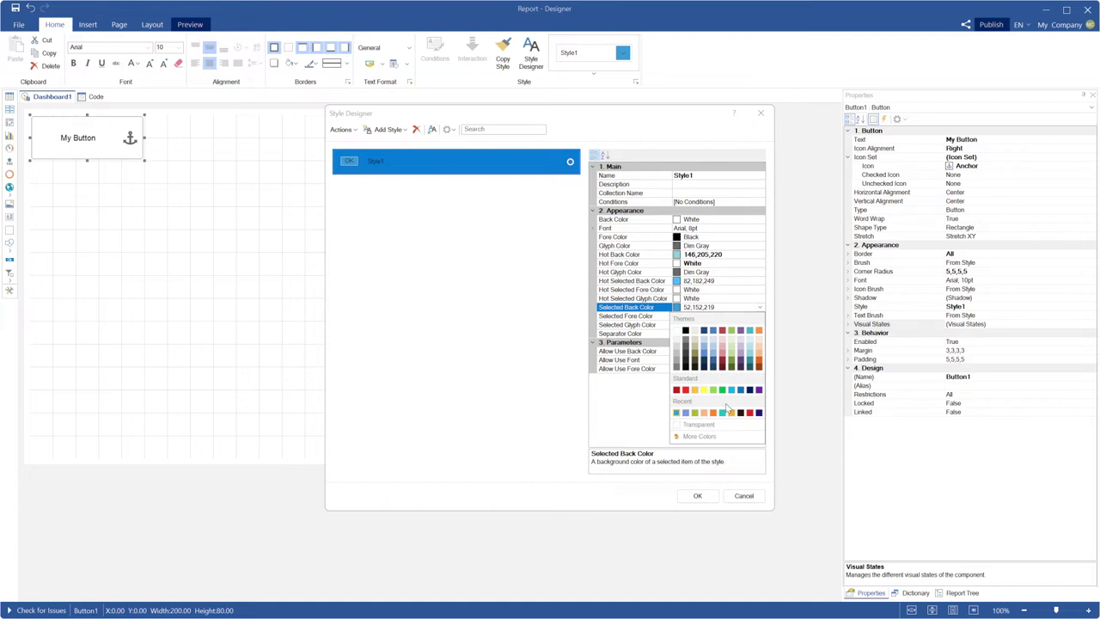
left_click(751, 413)
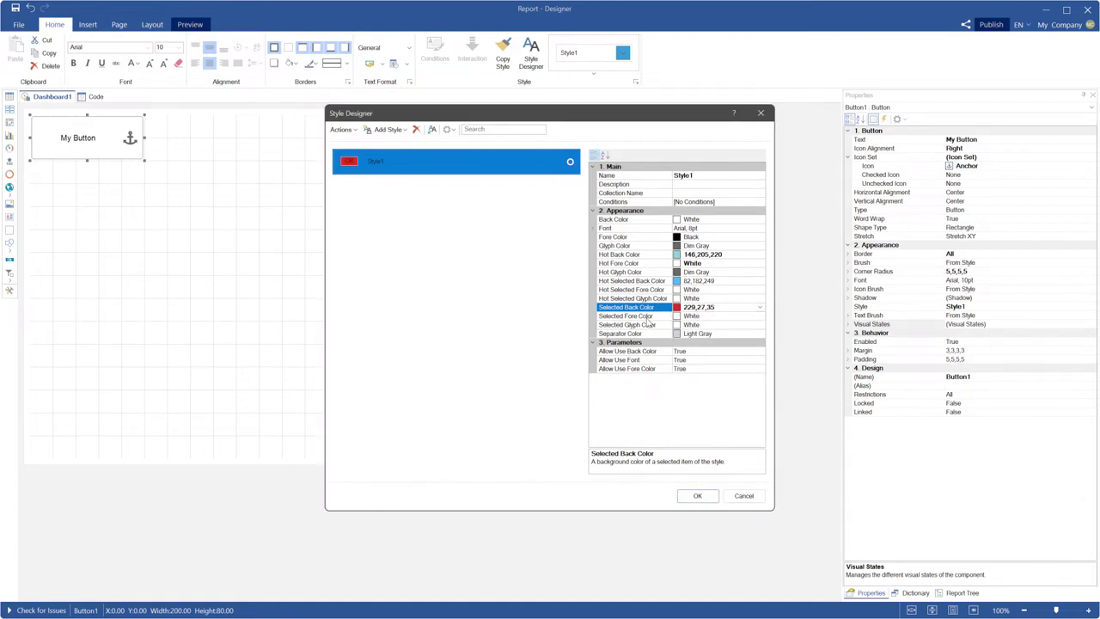
Save the Style1 changes, preview the red-styled button, and return to the designer.
left_click(649, 316)
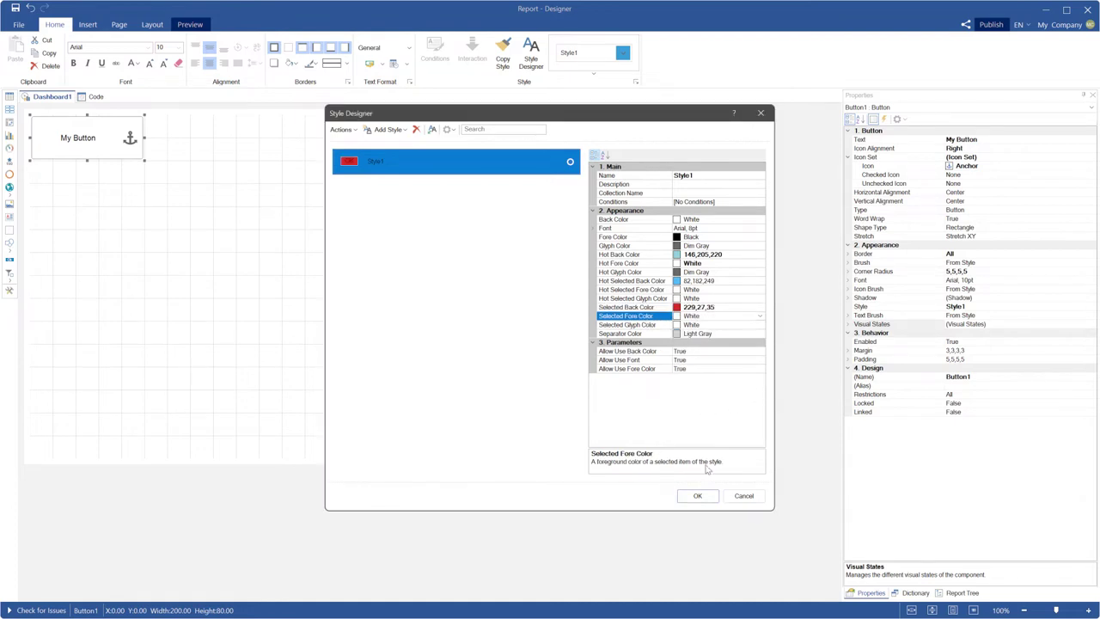
left_click(698, 496)
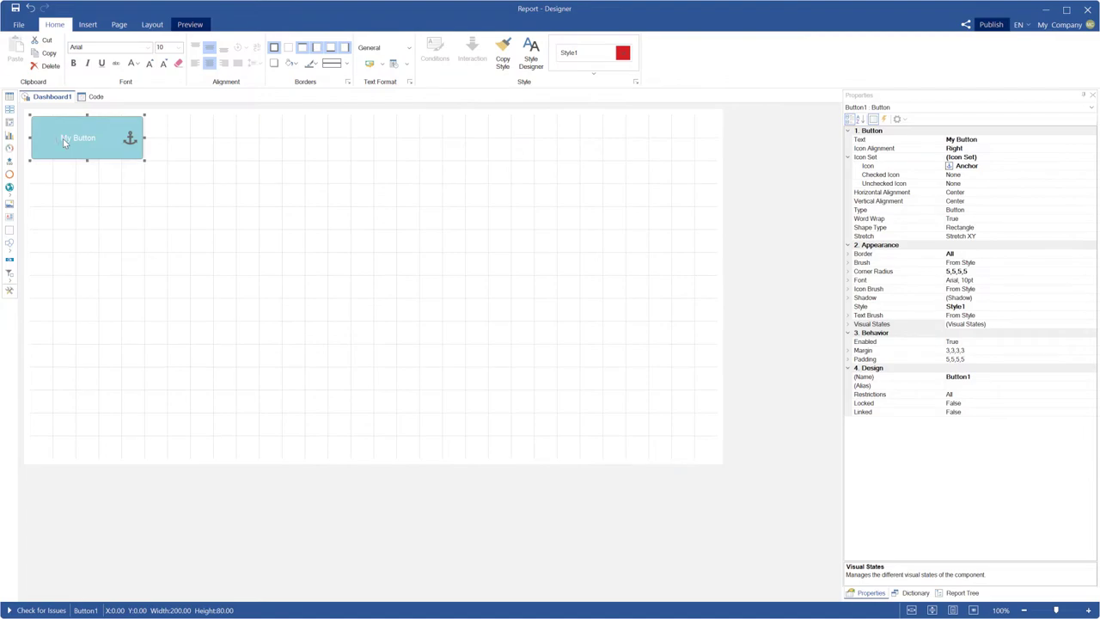
left_click(184, 26)
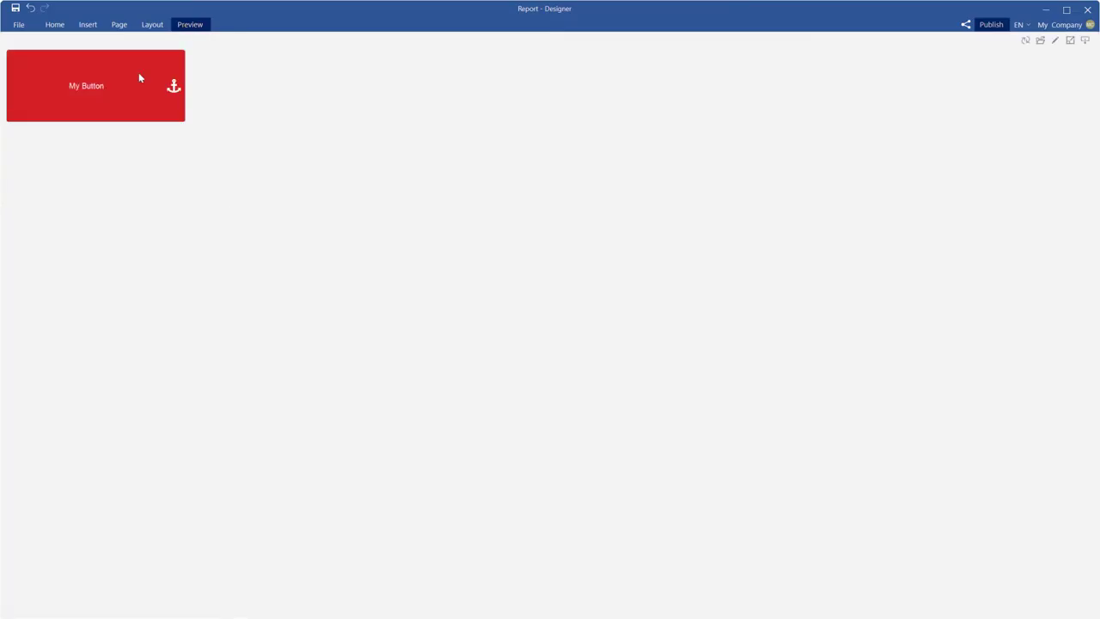
left_click(56, 26)
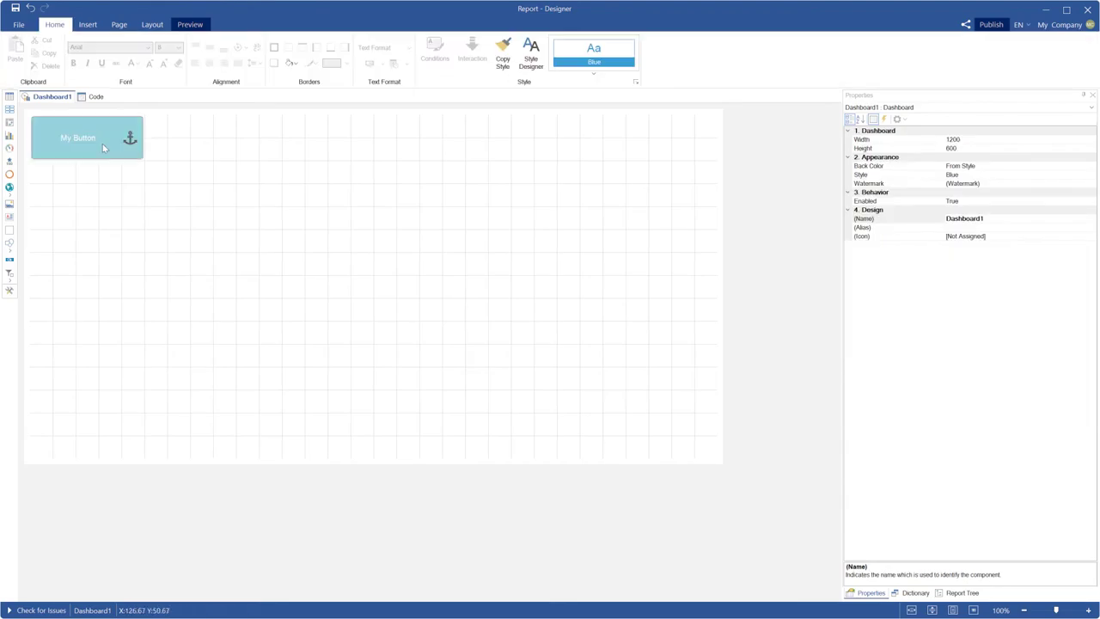
Reset My Button's style to Auto from the Style gallery.
left_click(102, 143)
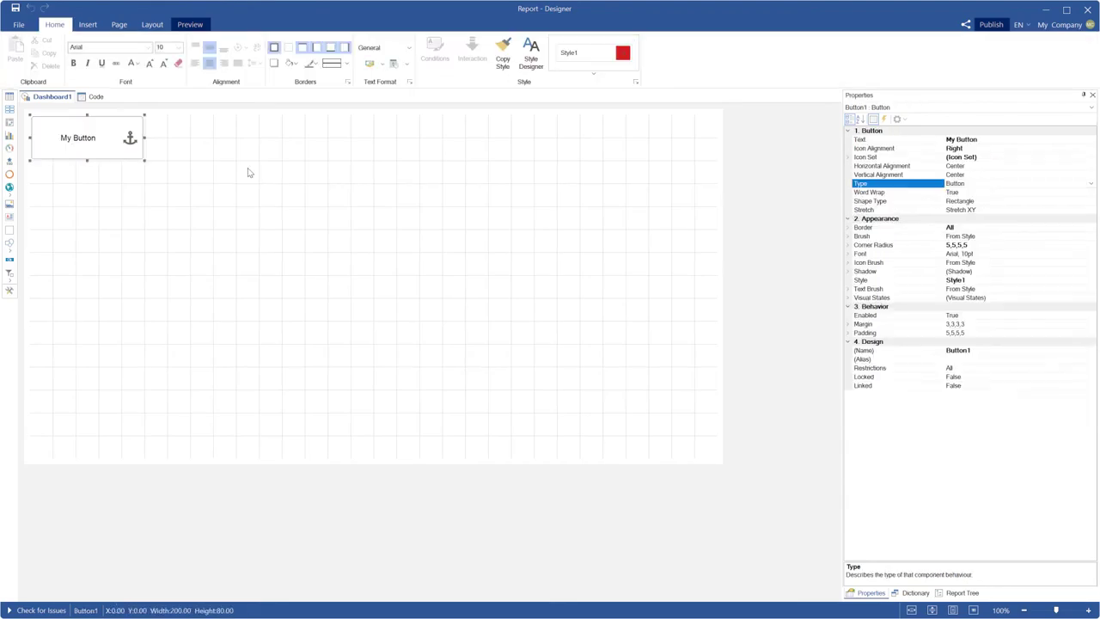
left_click(593, 73)
left_click(396, 104)
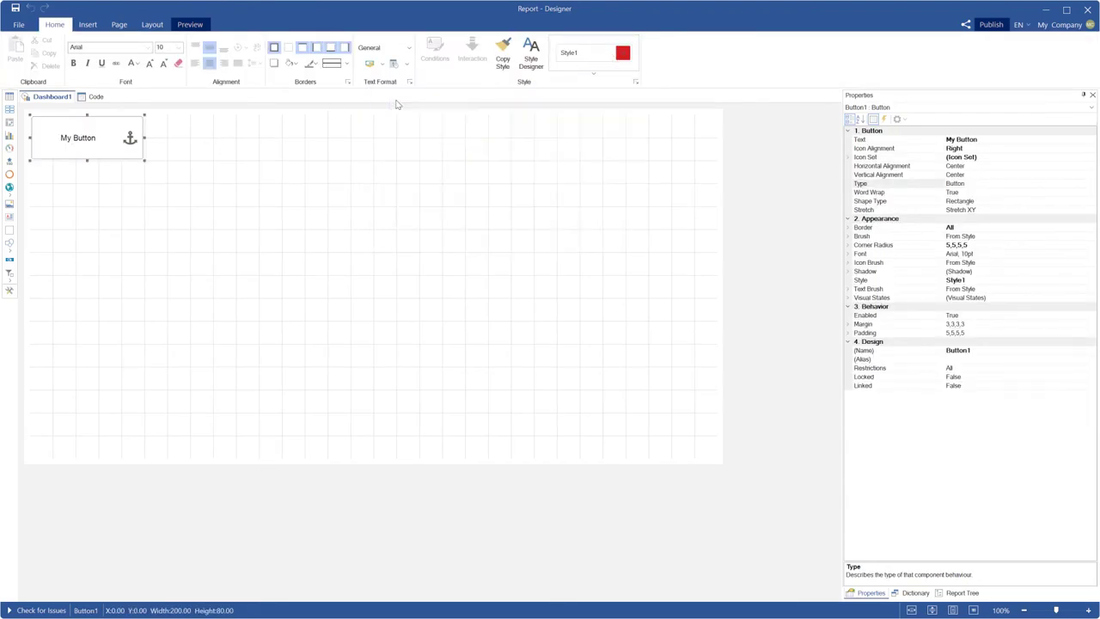
left_click(126, 157)
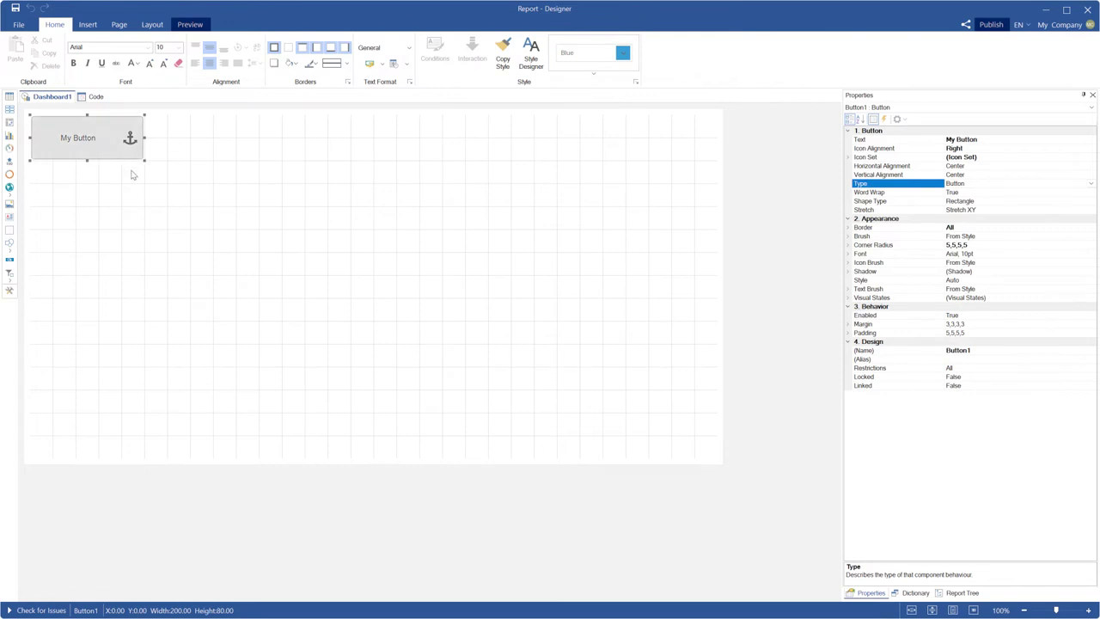
Set My Button's main icon to None, removing the anchor icon.
left_click(849, 157)
left_click(1012, 166)
left_click(1090, 166)
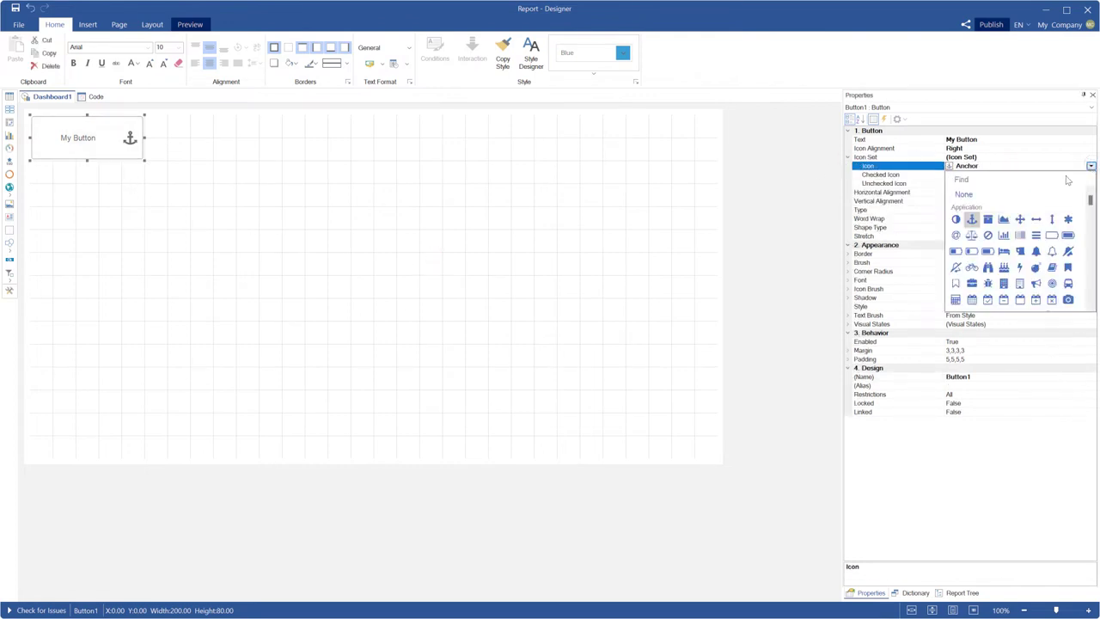
left_click(964, 192)
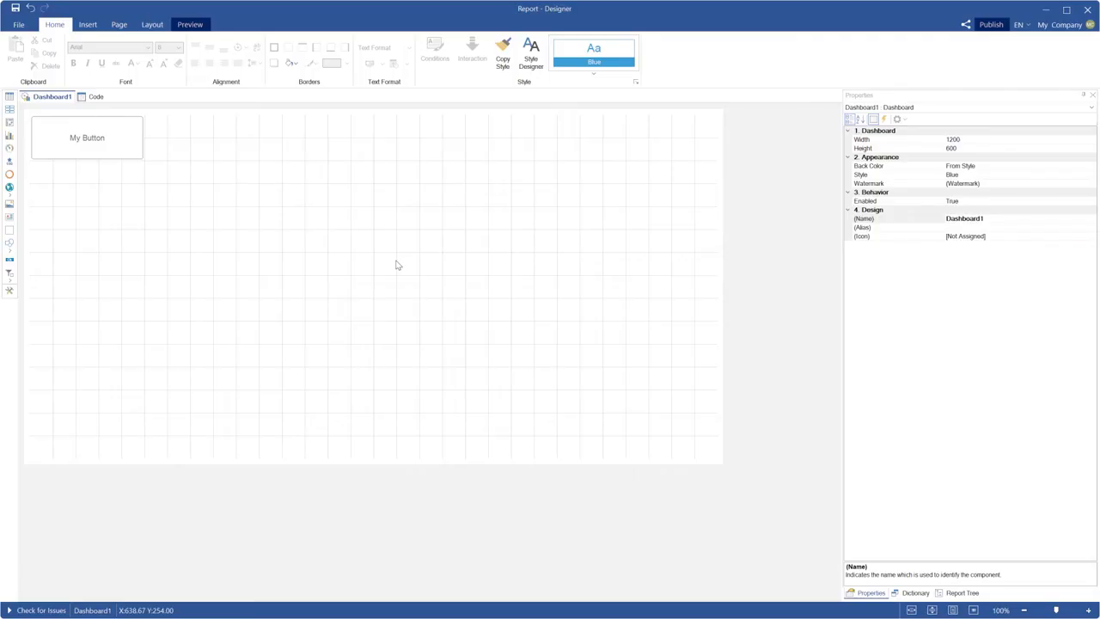
Drag the StimulsoftDemo data onto the dashboard as a Statistics table sized 620 × 600.
left_click(913, 593)
left_click_drag(902, 130, 363, 116)
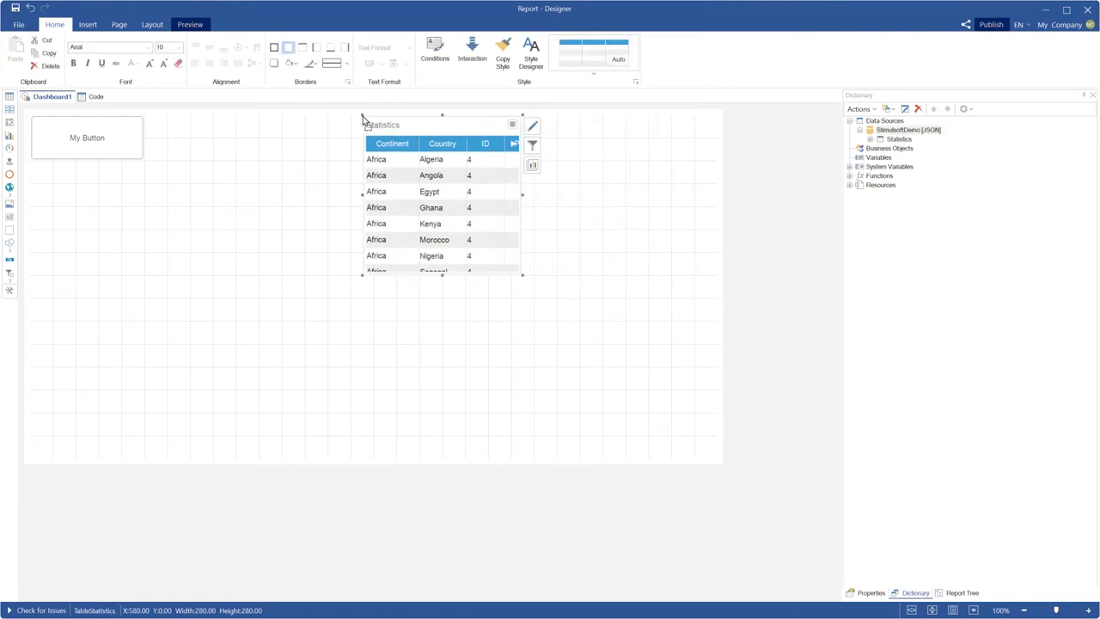
left_click_drag(520, 273, 715, 458)
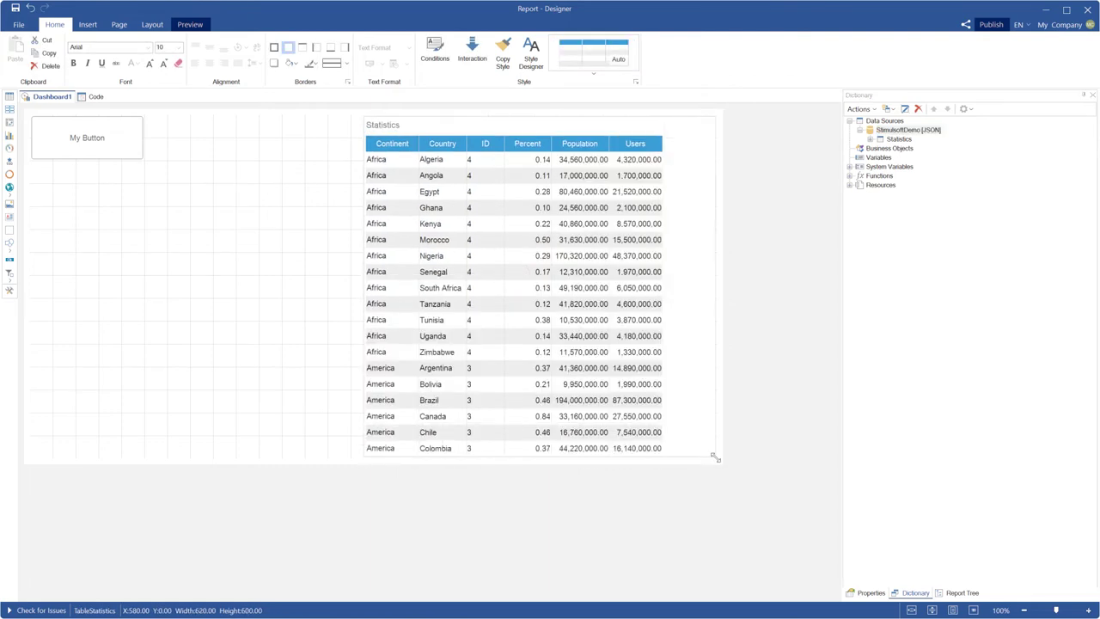
left_click(860, 595)
left_click(190, 234)
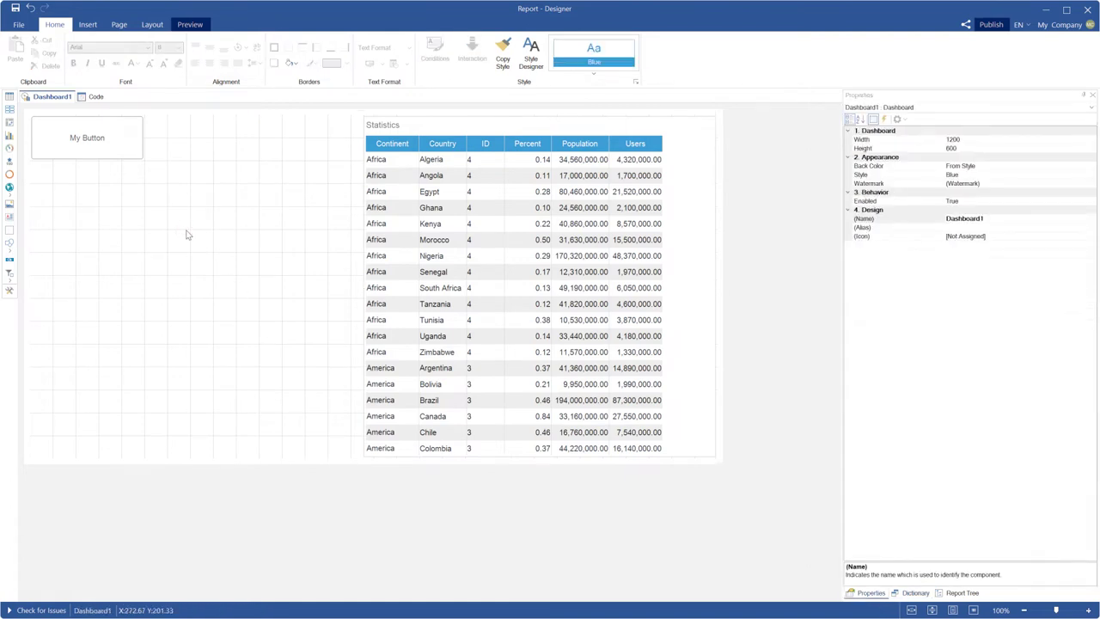
left_click(102, 142)
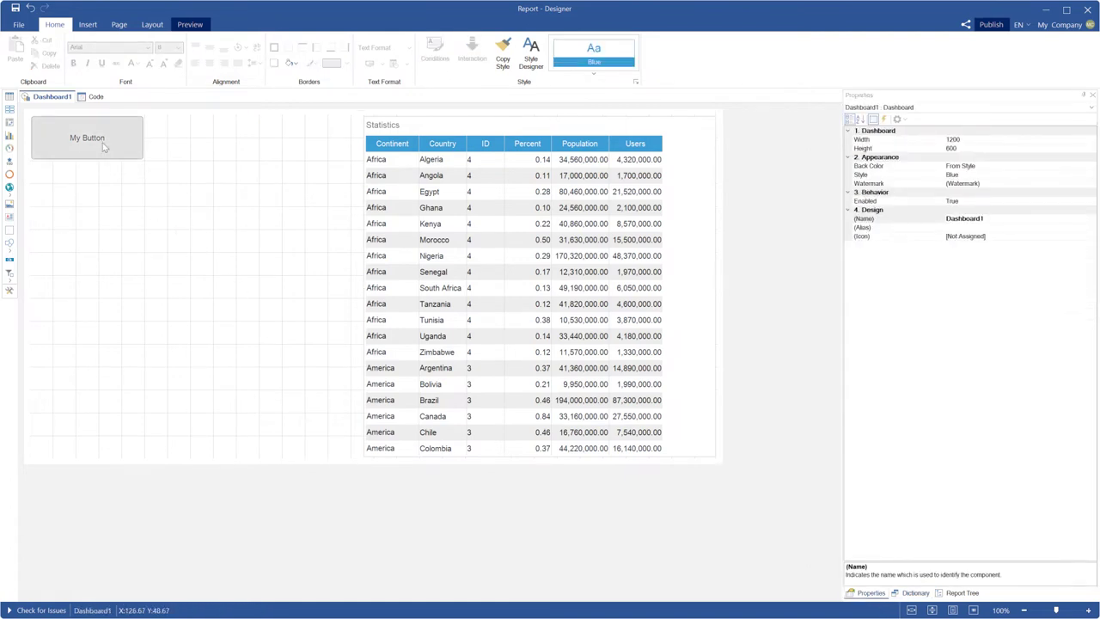
left_click(886, 120)
left_click(866, 147)
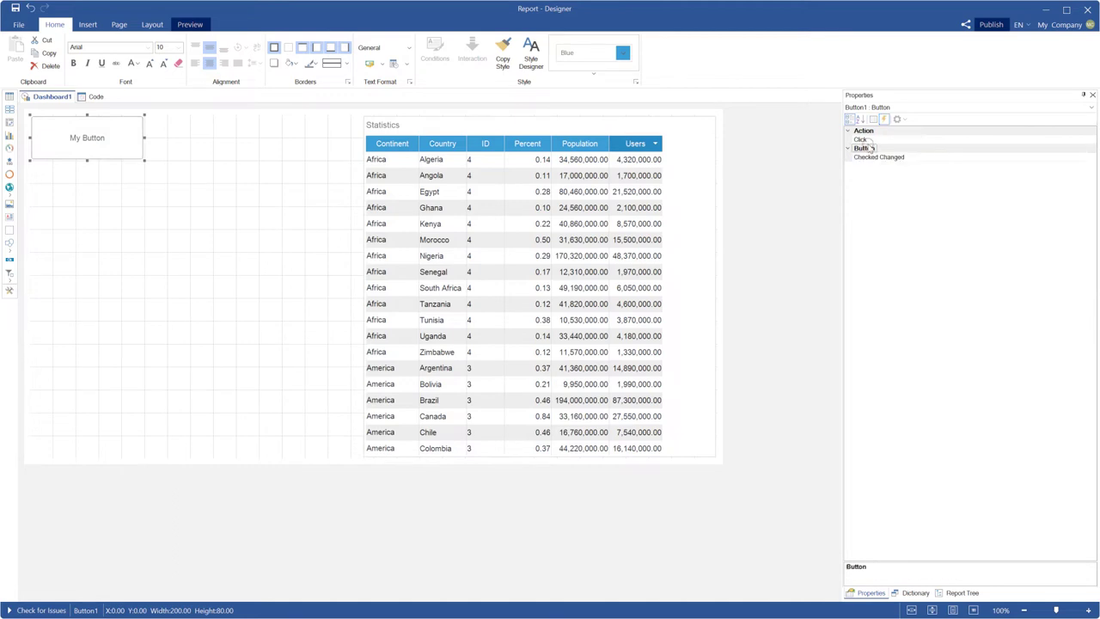
left_click(862, 140)
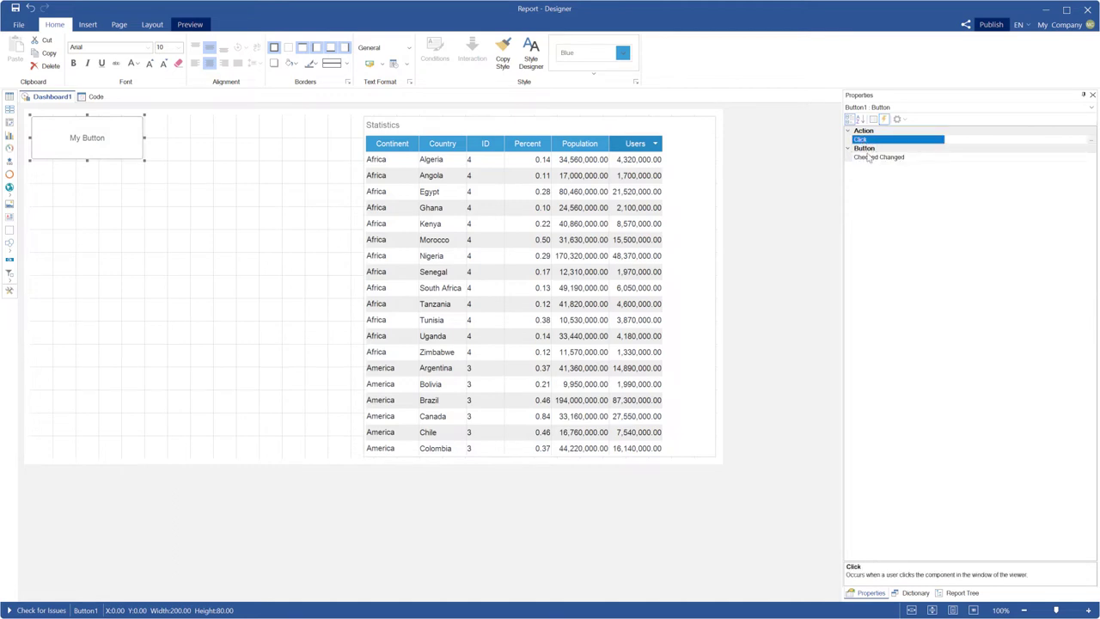
left_click(677, 334)
left_click(874, 121)
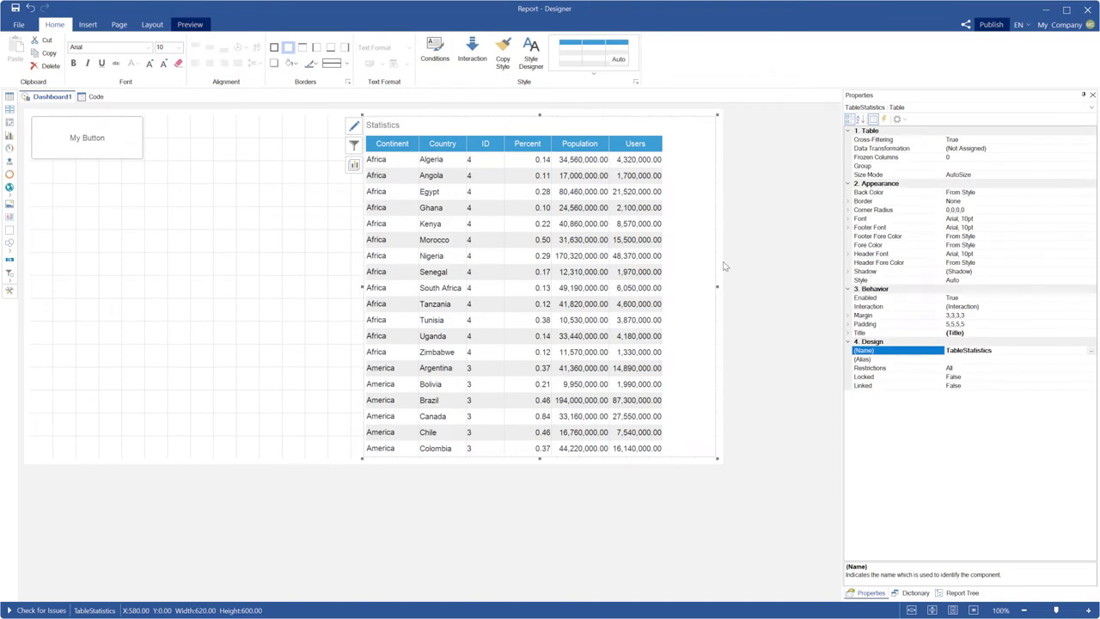
left_click(866, 297)
left_click(892, 351)
left_click(875, 299)
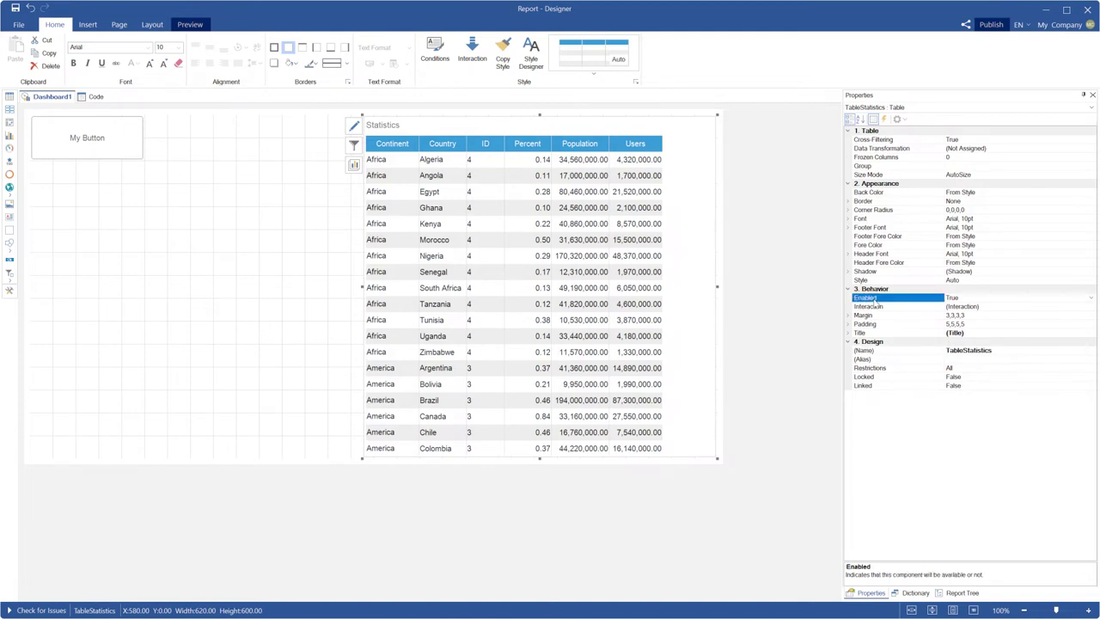
double_click(875, 299)
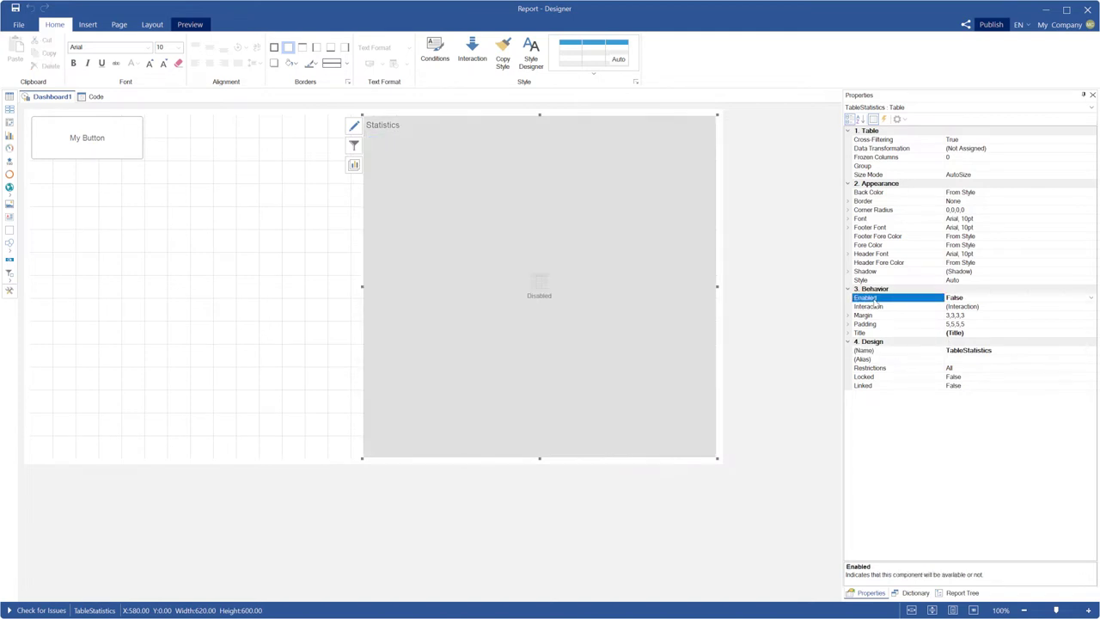
double_click(875, 299)
right_click(875, 301)
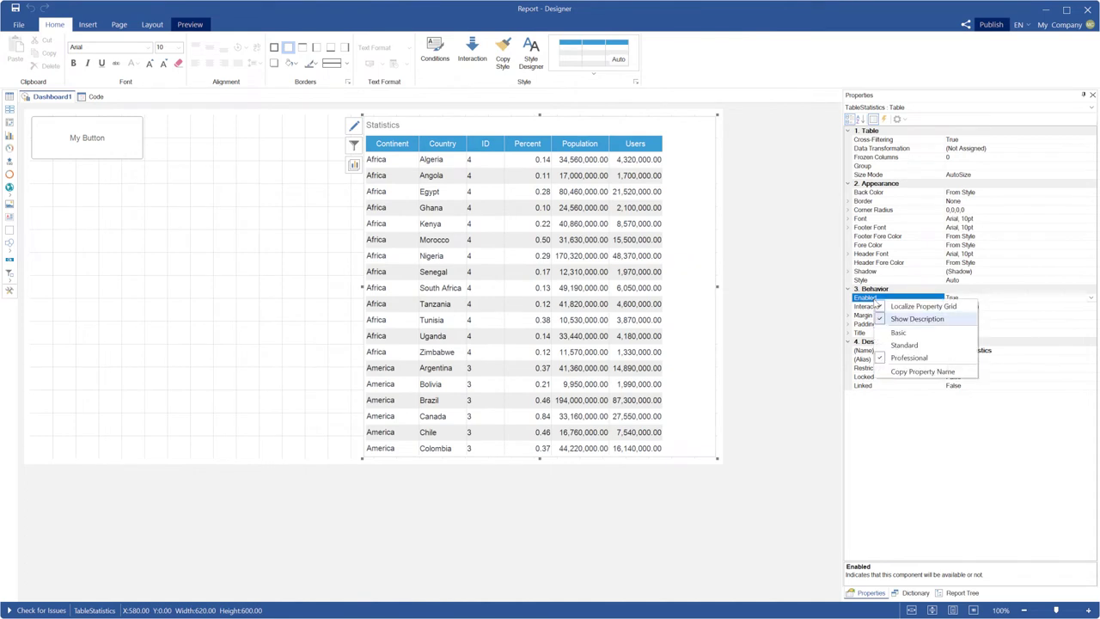
left_click(909, 373)
double_click(118, 148)
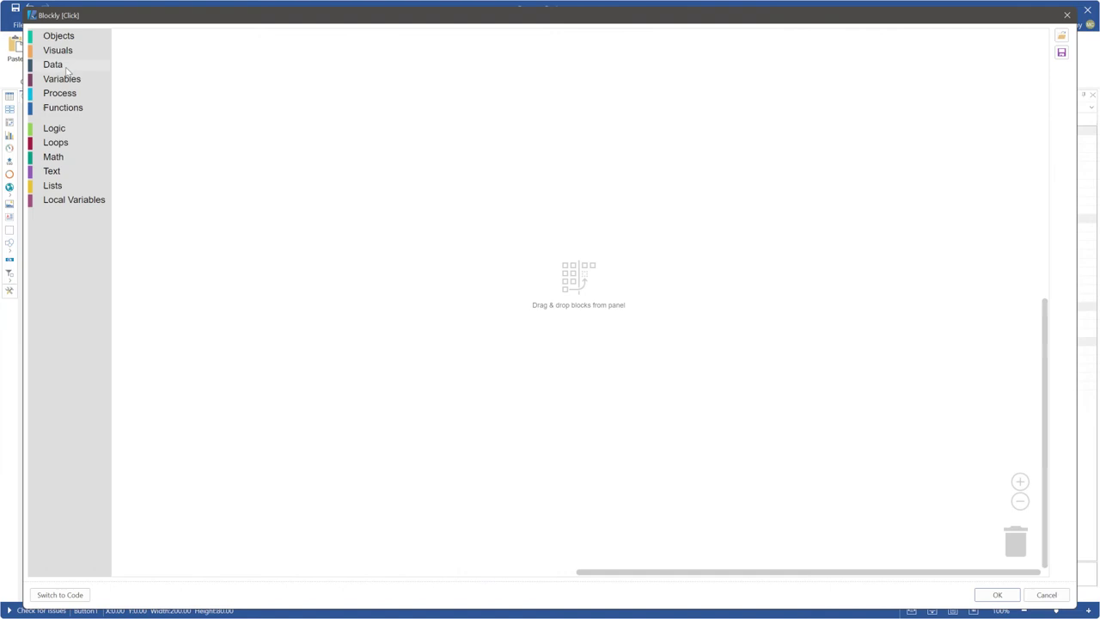
Add an if block whose comparison reads Get Property 'Enabled'.
left_click(56, 37)
left_click(77, 132)
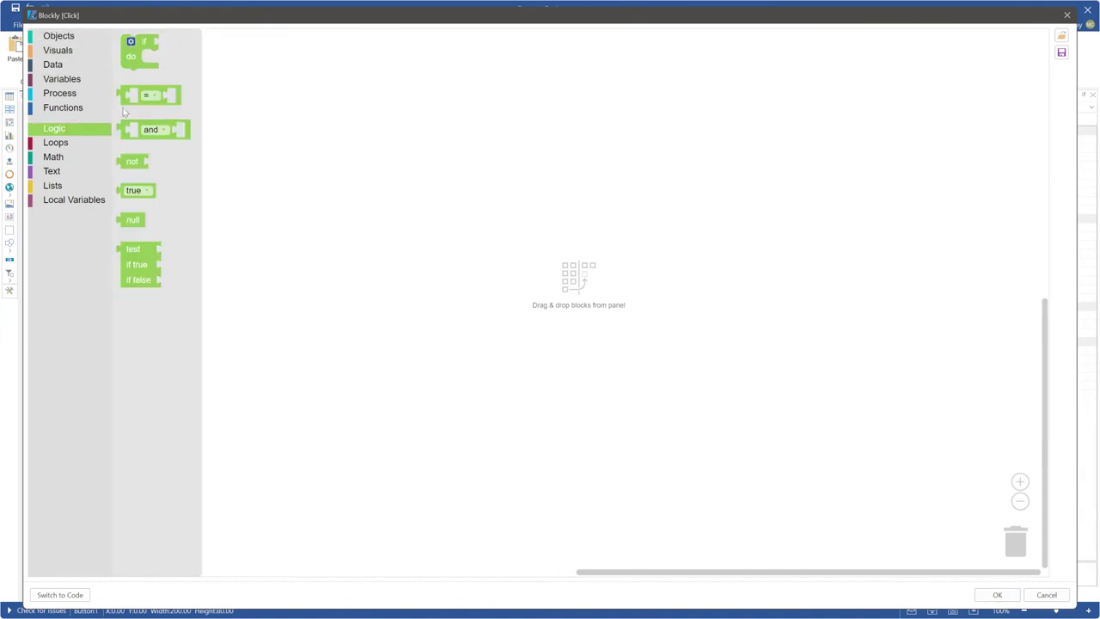
left_click_drag(133, 58, 230, 129)
left_click(64, 130)
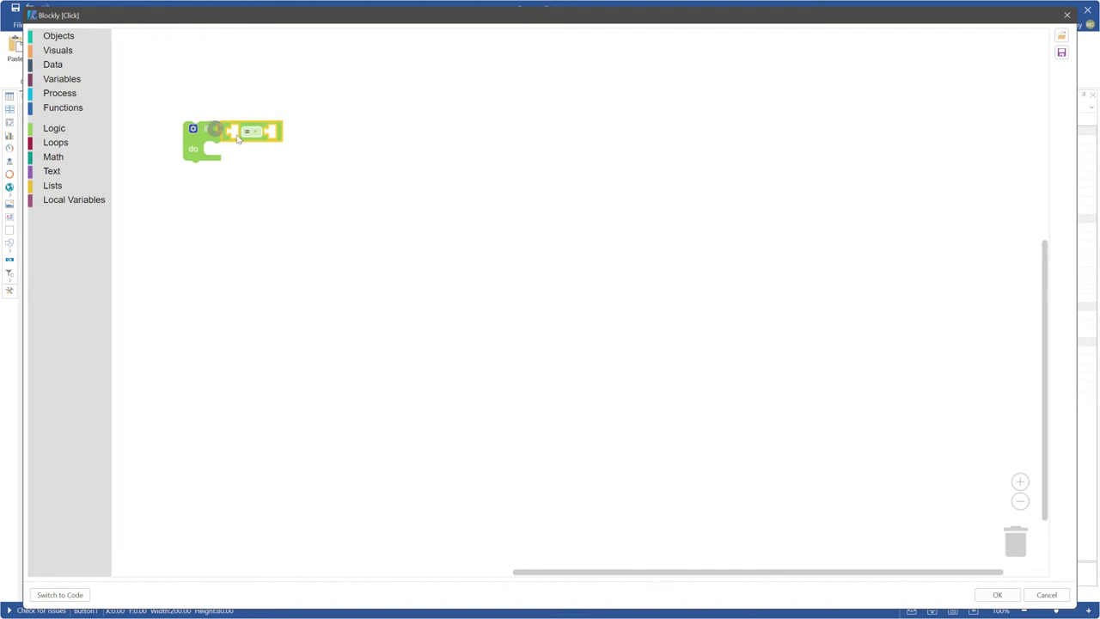
left_click(69, 40)
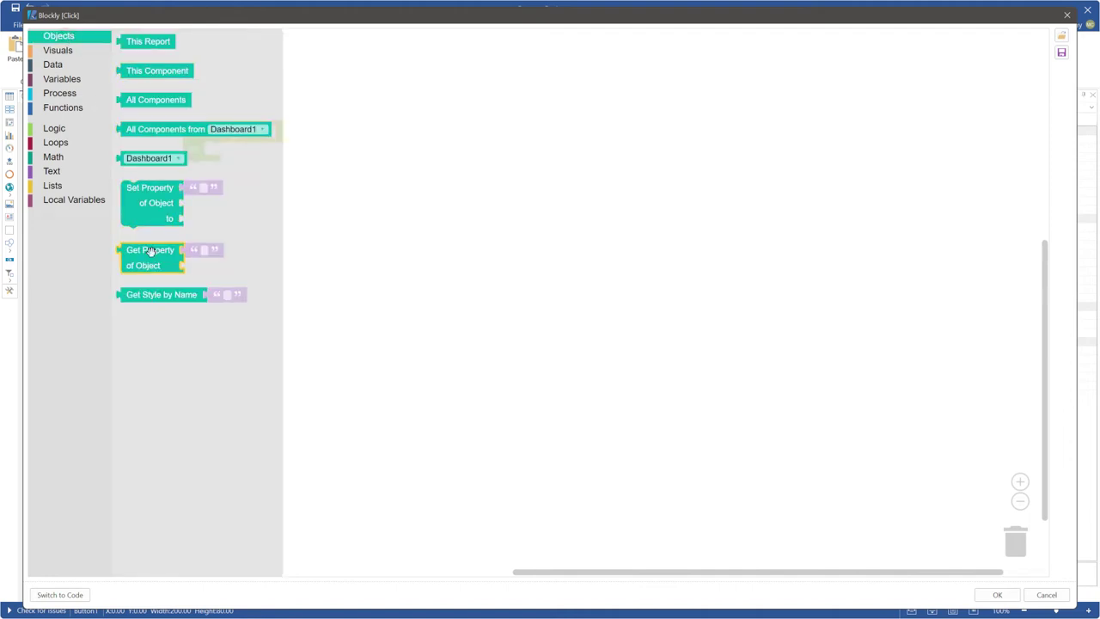
left_click_drag(151, 251, 271, 140)
left_click(316, 132)
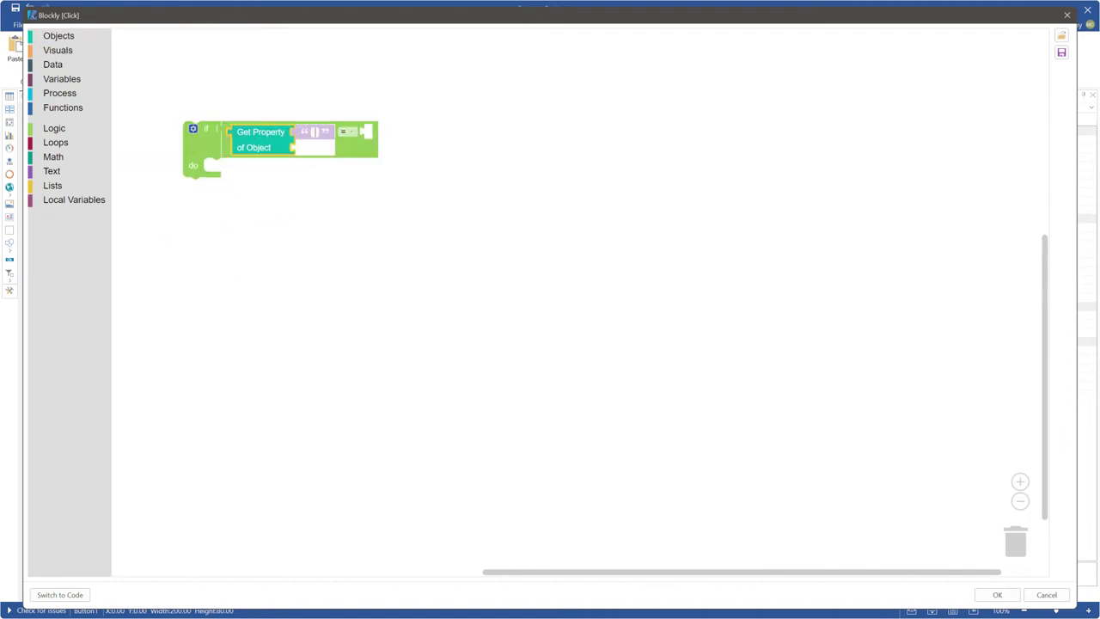
type("Enabled")
Point Get Property at TableStatistics, compare it to true, and put Set Property under do.
left_click(69, 39)
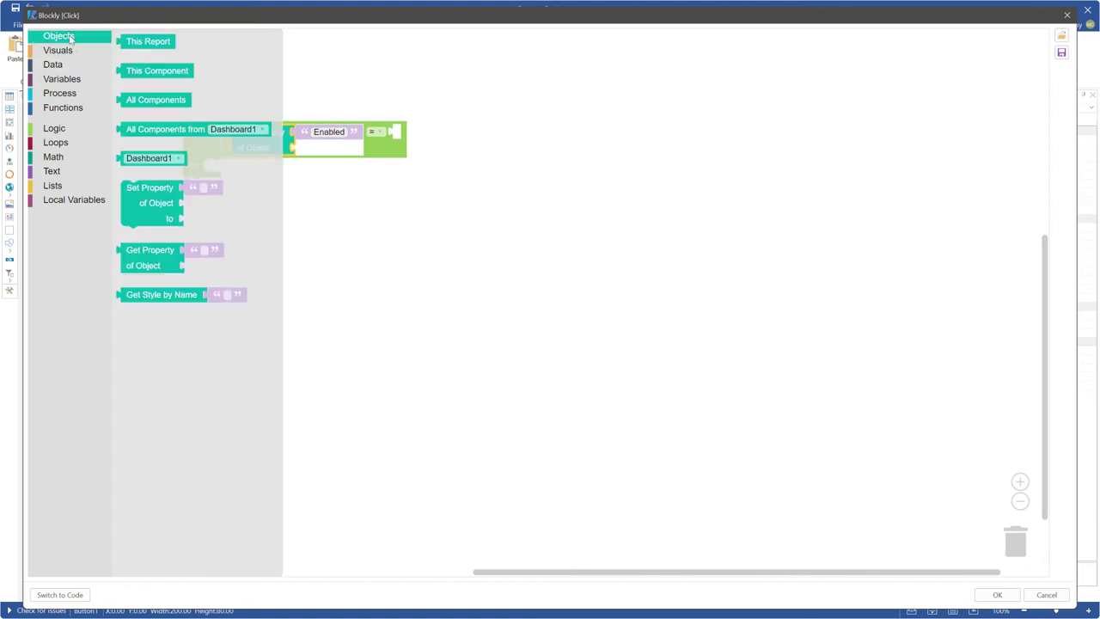
left_click_drag(142, 164, 325, 166)
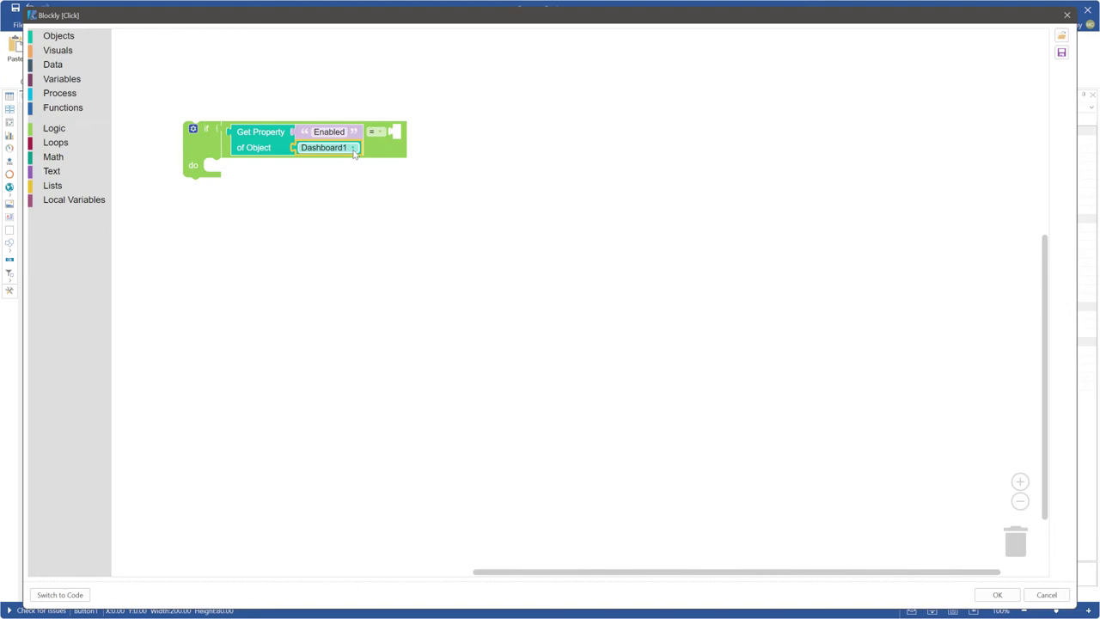
left_click(352, 150)
left_click(348, 203)
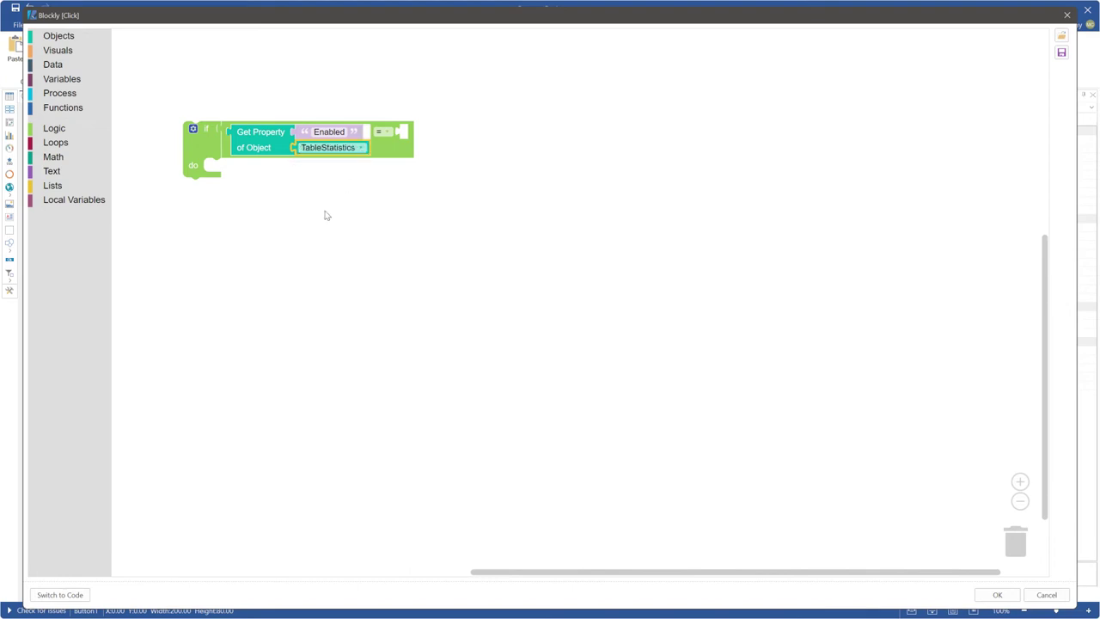
left_click(60, 129)
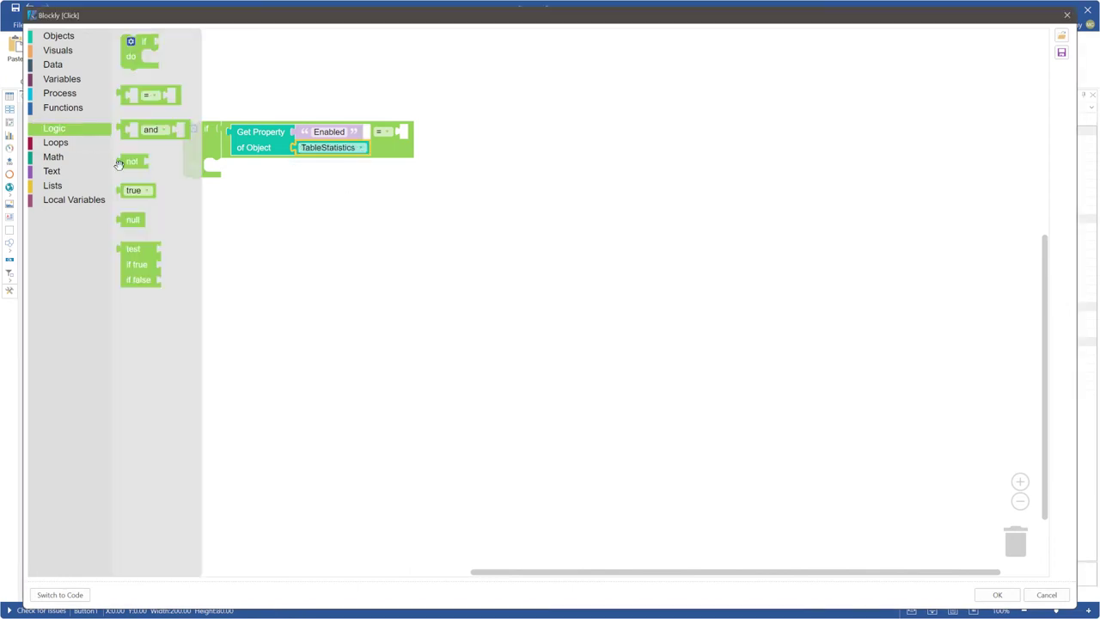
left_click_drag(136, 188, 420, 135)
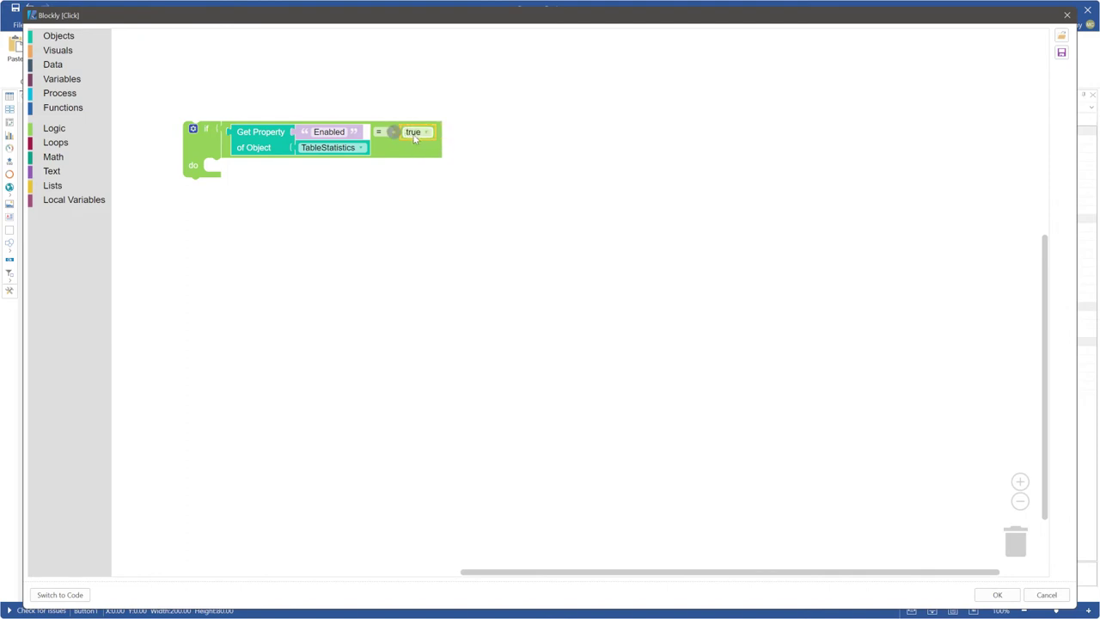
left_click(58, 37)
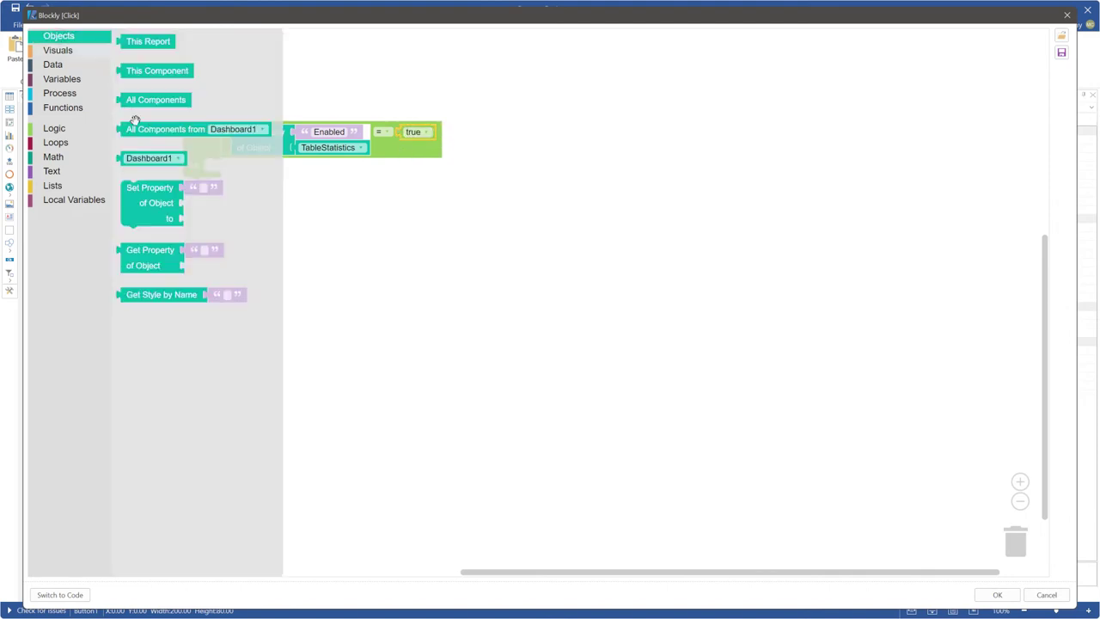
left_click_drag(142, 196, 229, 180)
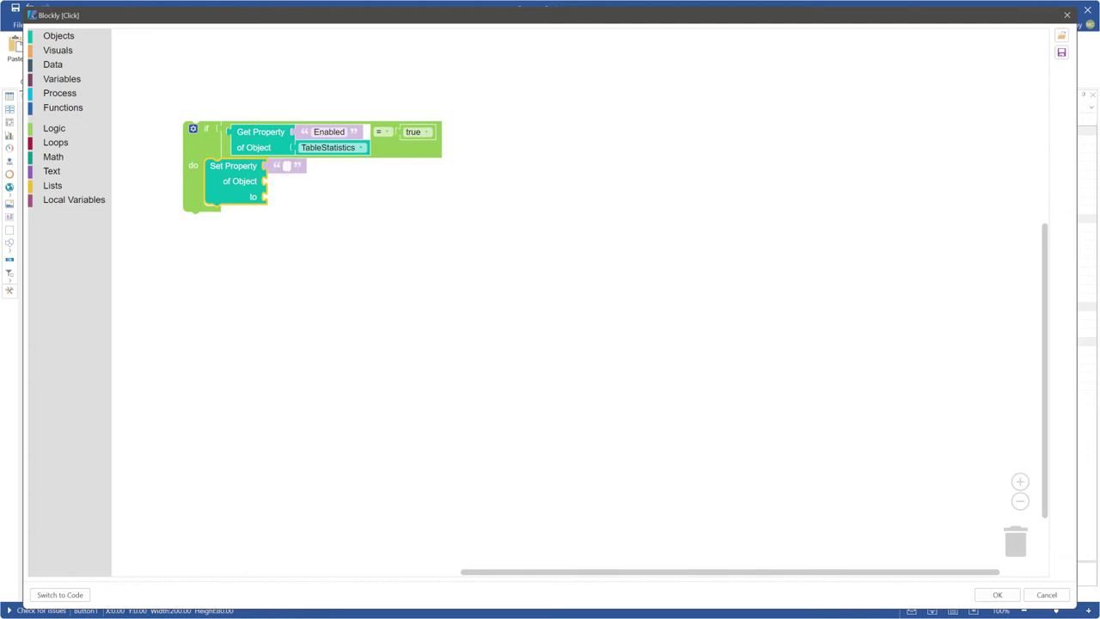
Make Set Property change TableStatistics' Enabled to false.
type("Enabled")
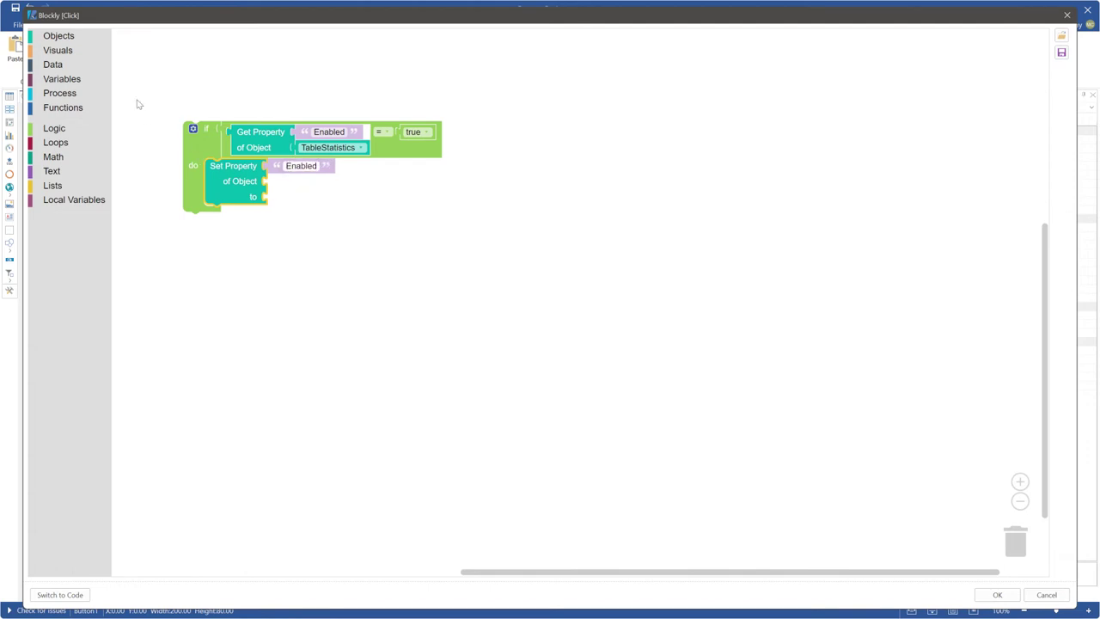
left_click(69, 39)
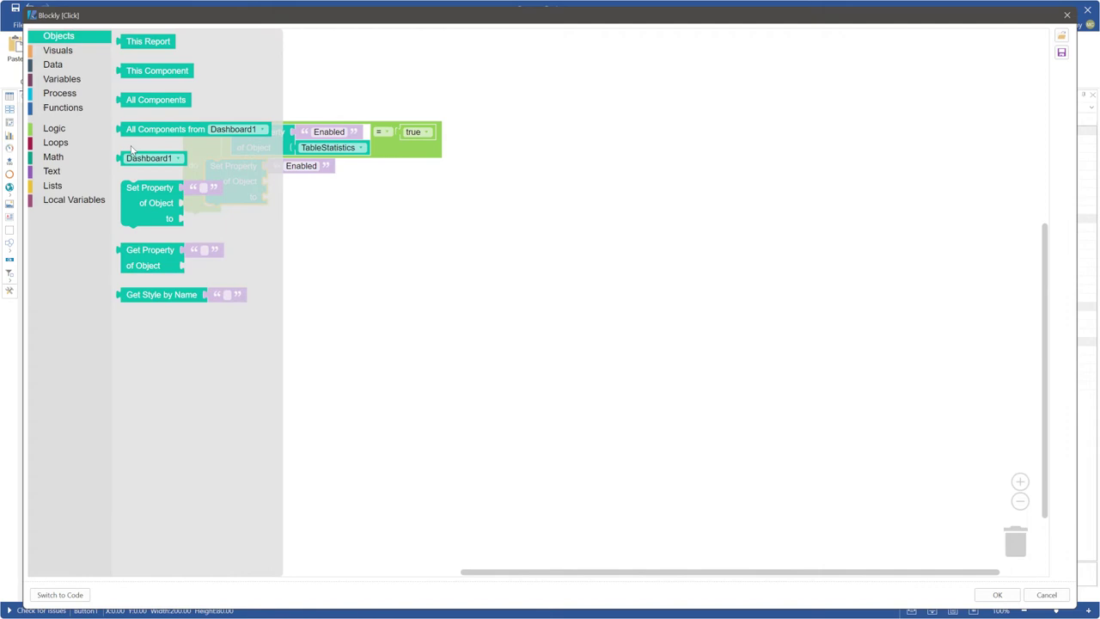
left_click_drag(144, 155, 324, 191)
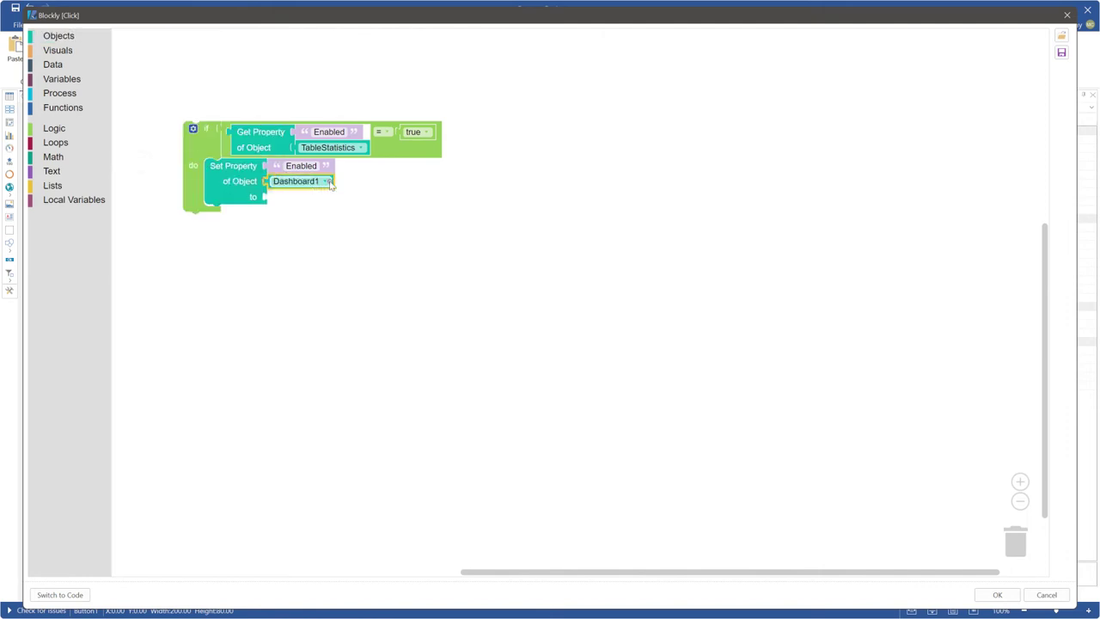
left_click(326, 182)
left_click(303, 236)
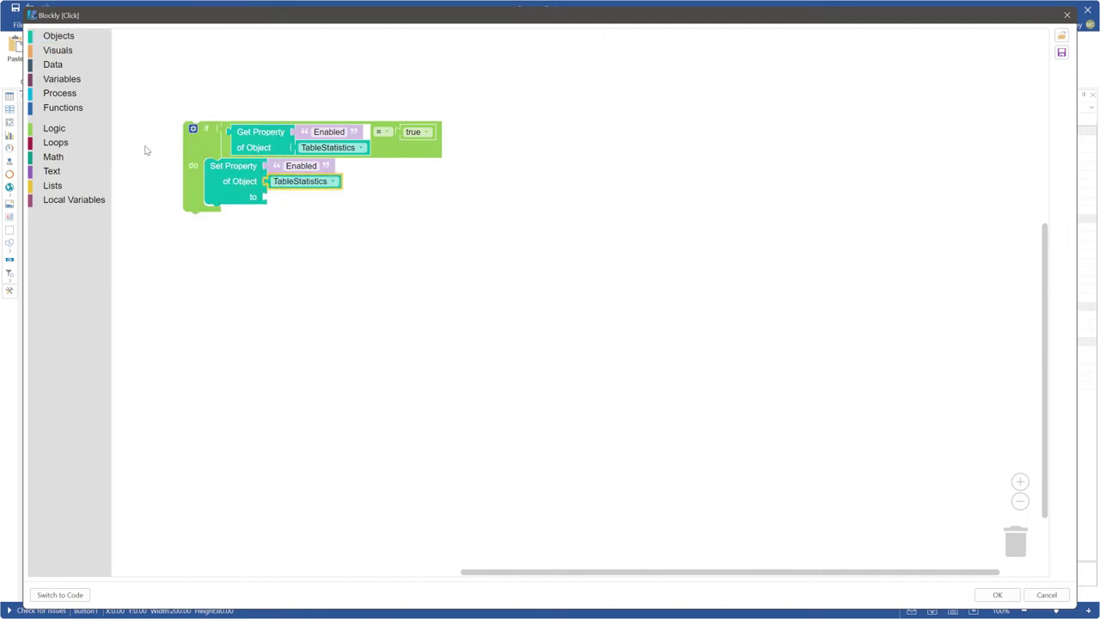
left_click(54, 129)
left_click_drag(142, 191, 298, 202)
left_click(295, 198)
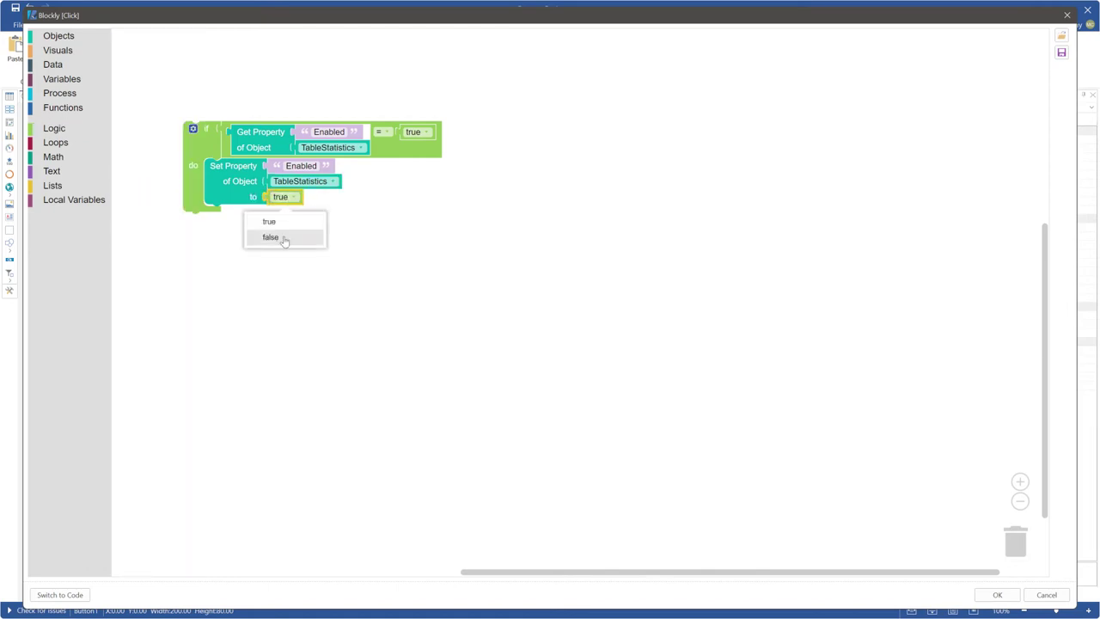
left_click(282, 238)
Add an else branch holding a duplicate Set Property that sets Enabled back to true.
left_click(193, 130)
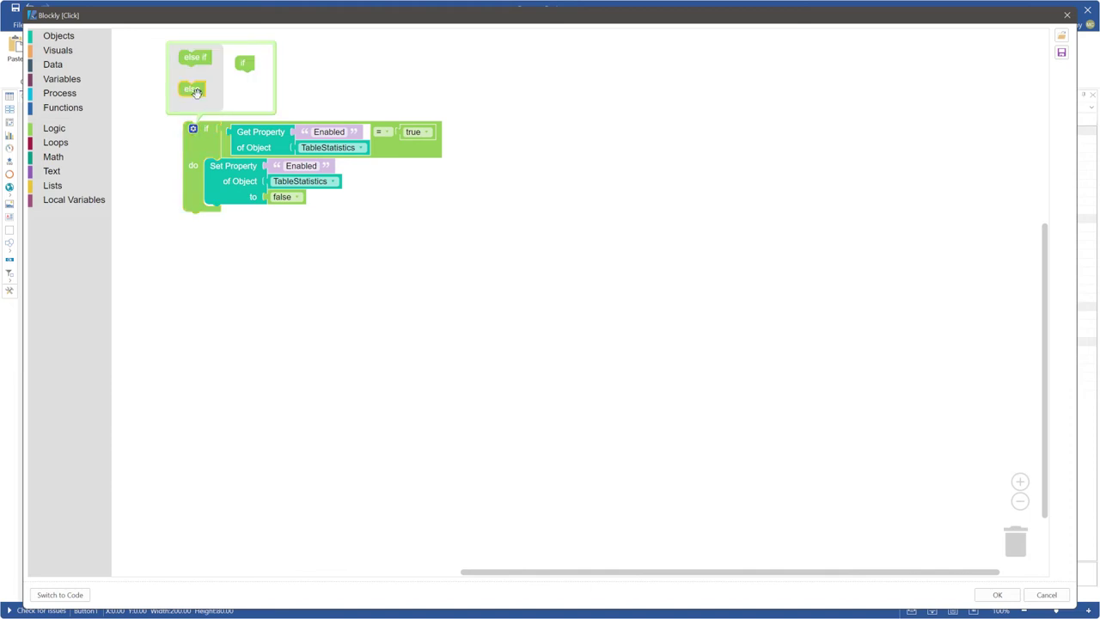
left_click_drag(192, 88, 247, 79)
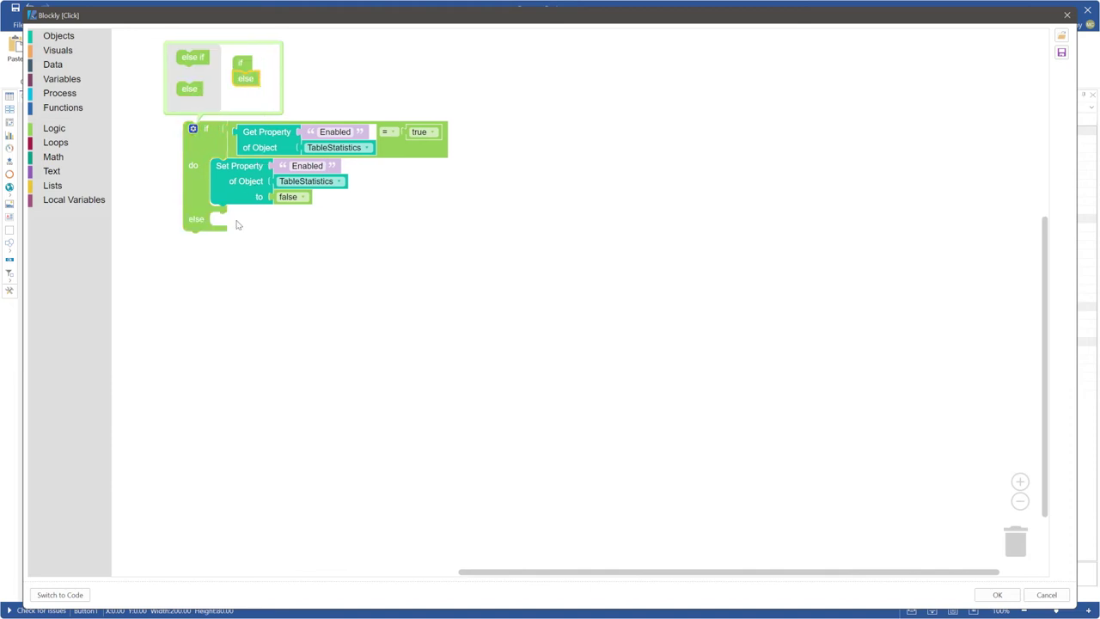
right_click(244, 191)
left_click(251, 200)
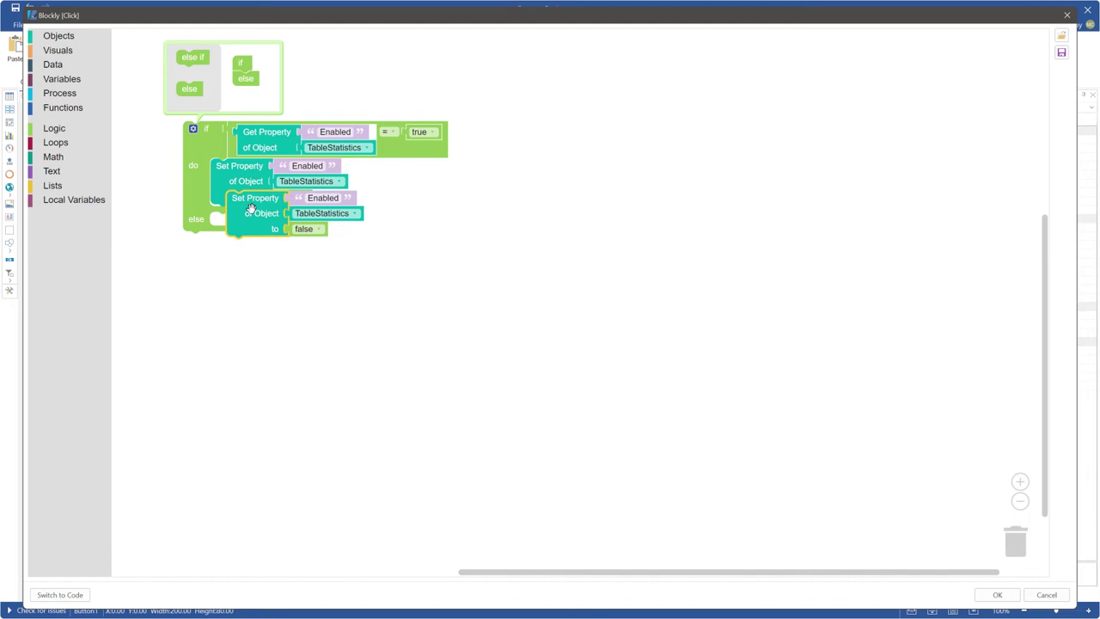
left_click_drag(250, 209, 235, 231)
left_click(306, 252)
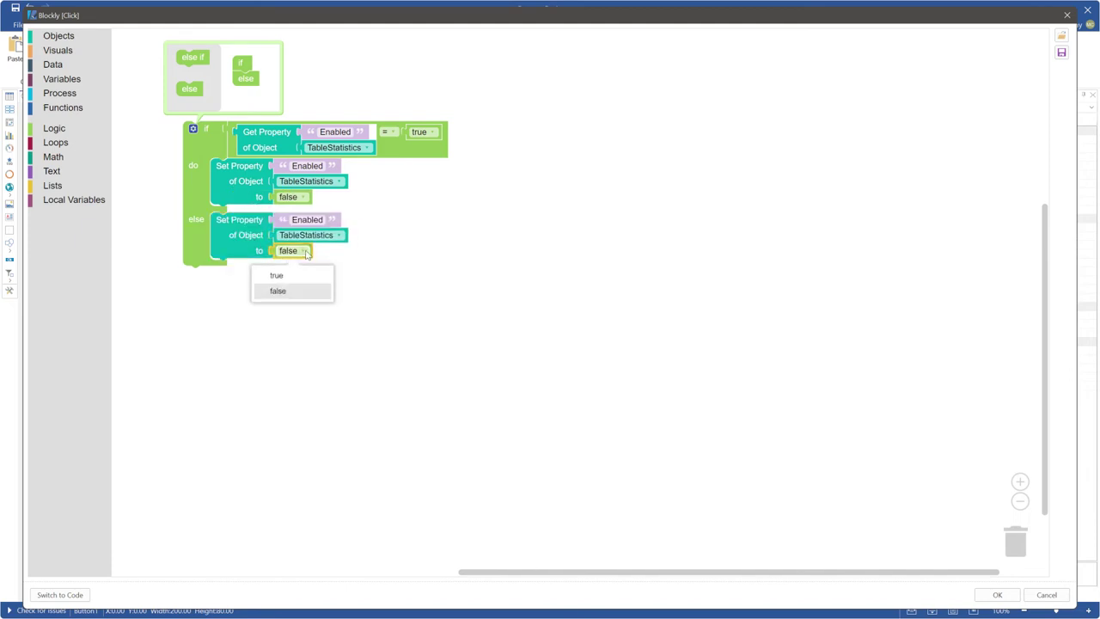
left_click(295, 277)
left_click(390, 251)
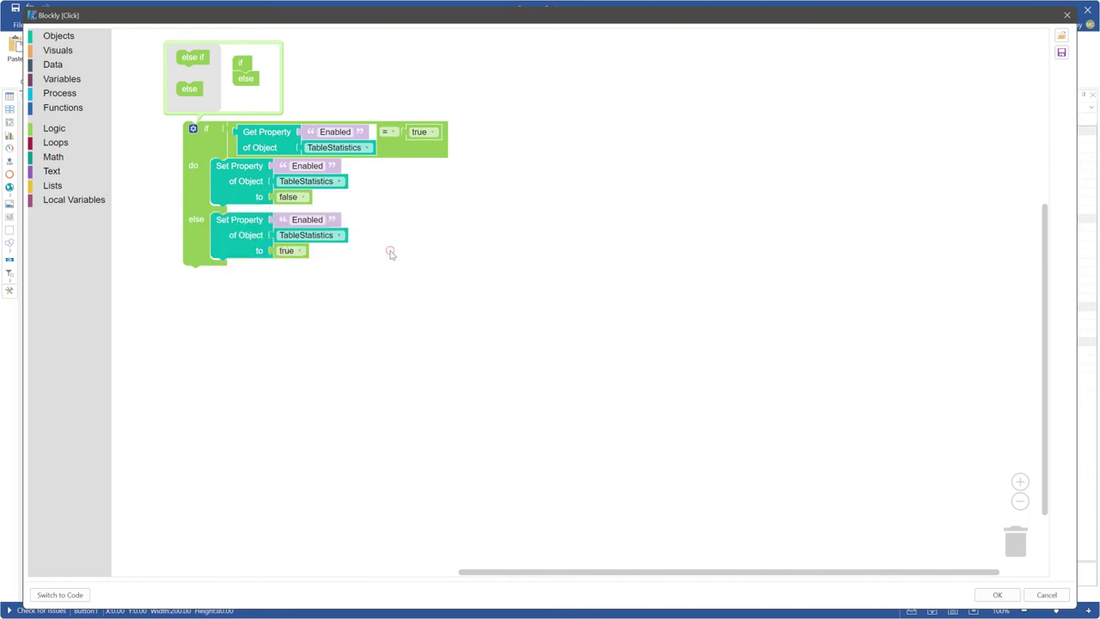
left_click(194, 130)
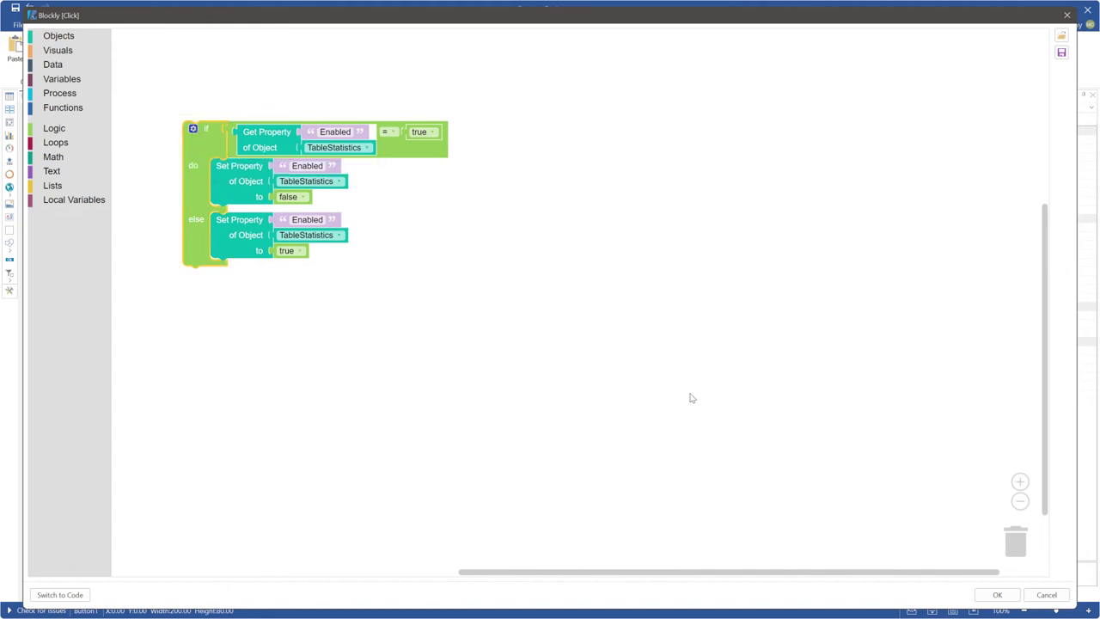
Close the block editor and preview, clicking My Button repeatedly to hide and restore the Statistics table.
left_click(997, 594)
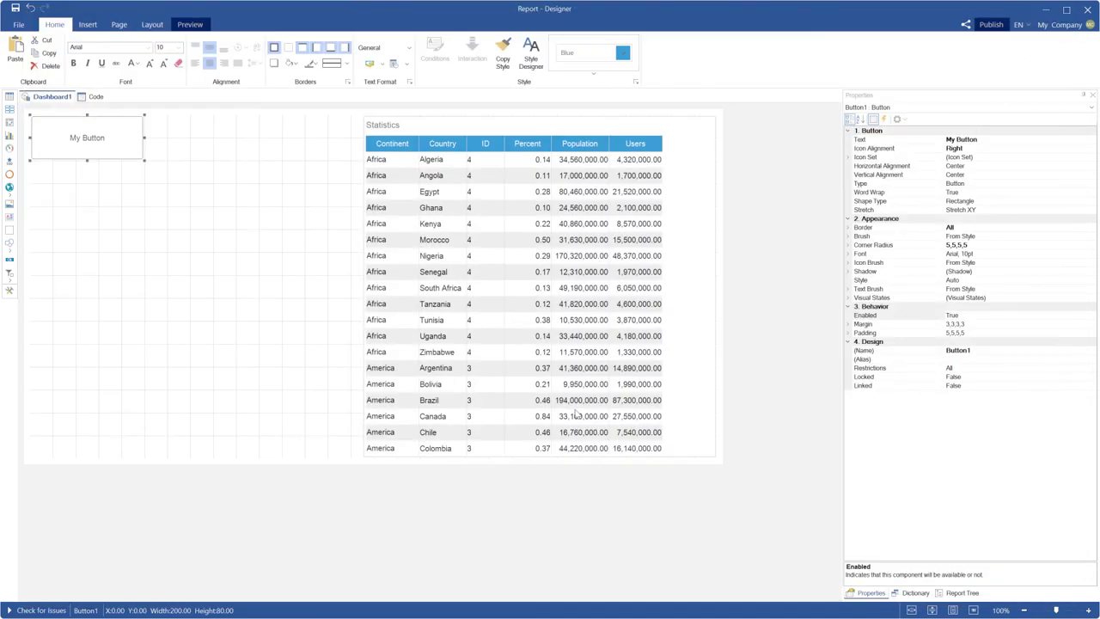
left_click(199, 27)
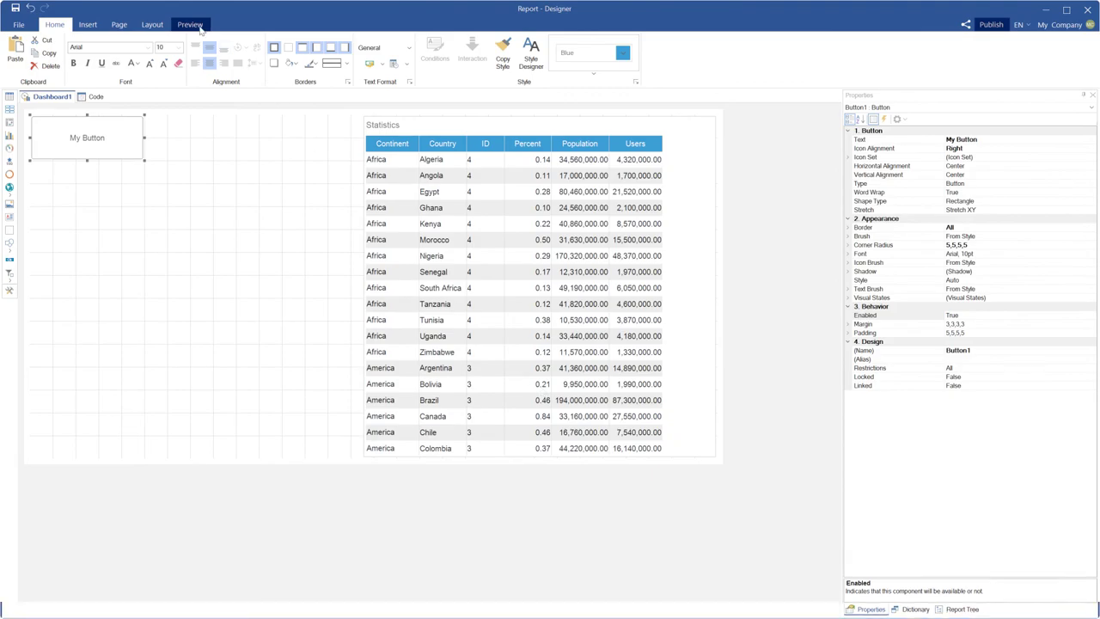
left_click(150, 63)
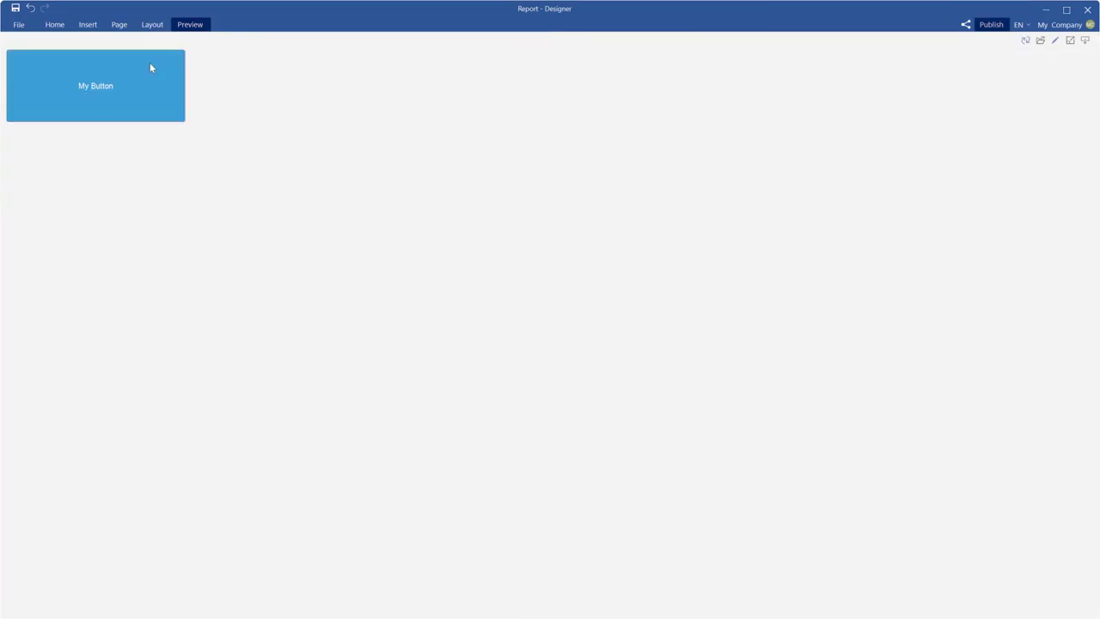
left_click(149, 63)
left_click(150, 64)
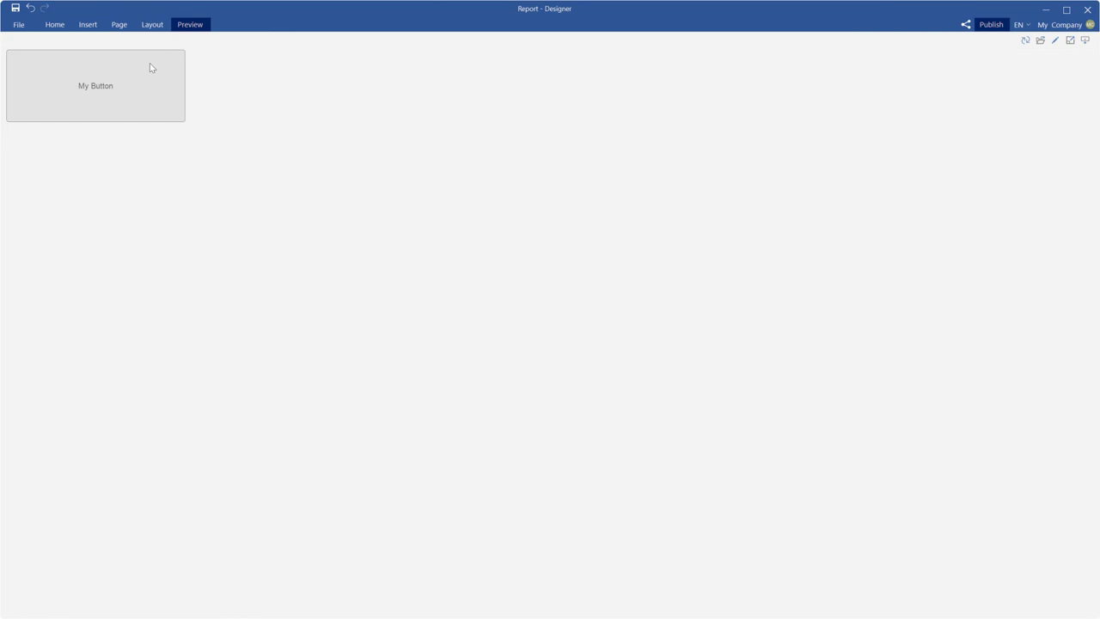
left_click(149, 63)
left_click(150, 63)
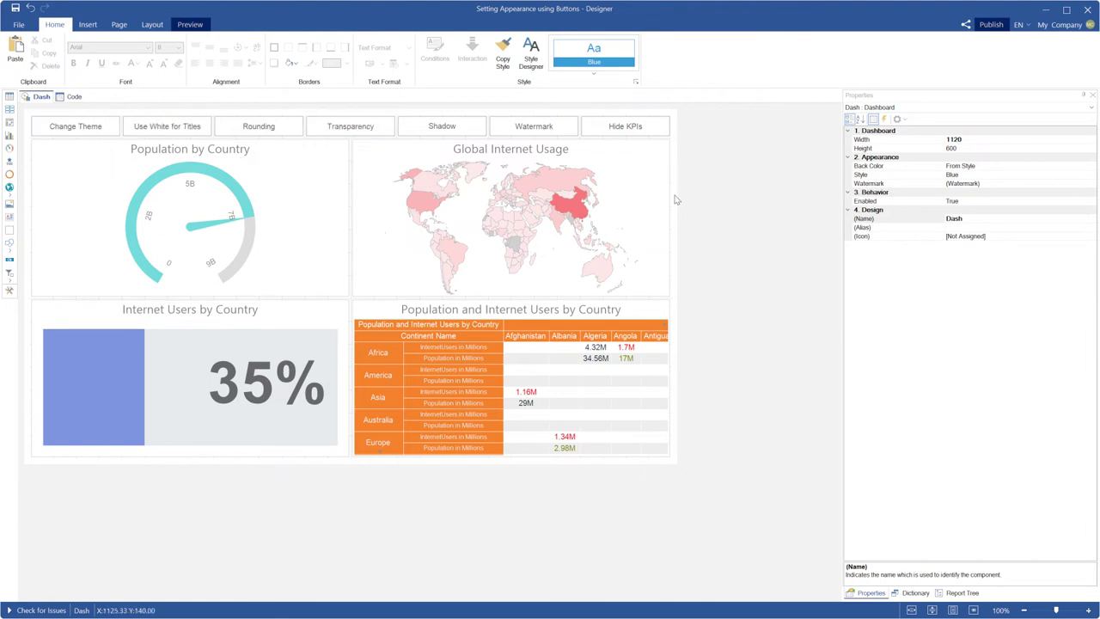
In preview, toggle between dark and white themes and between white and gray panel titles.
left_click(190, 24)
left_click(130, 54)
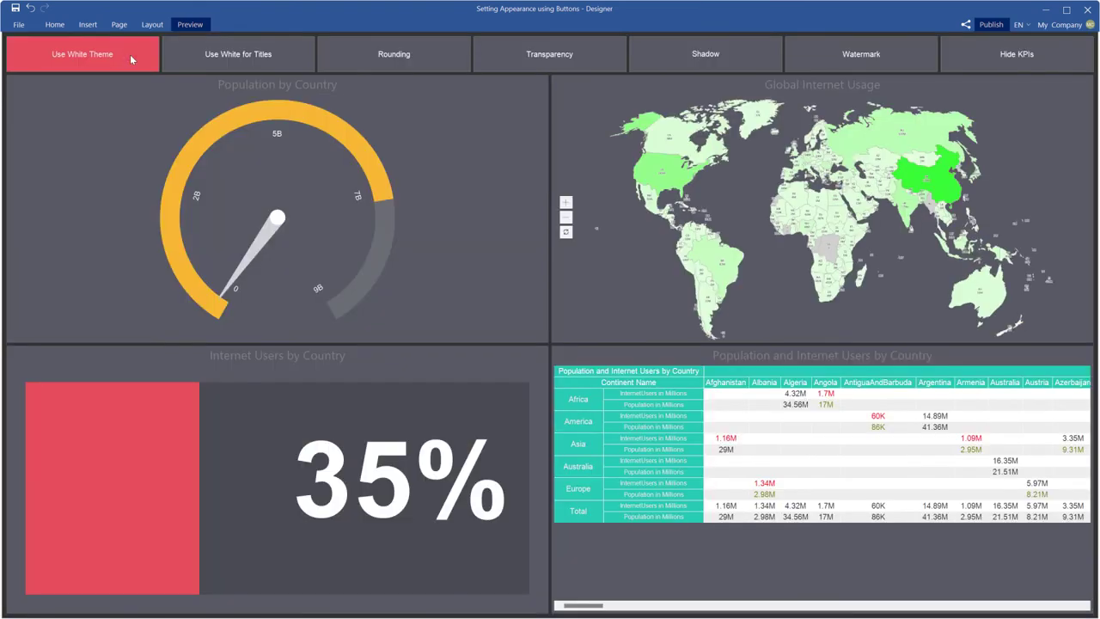
left_click(130, 54)
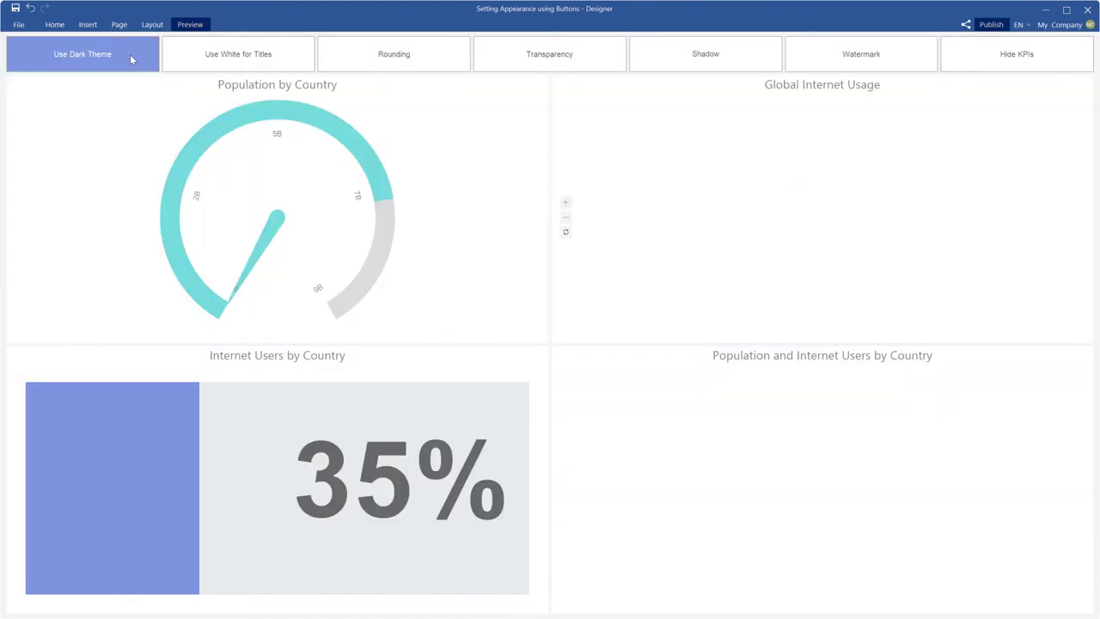
left_click(130, 54)
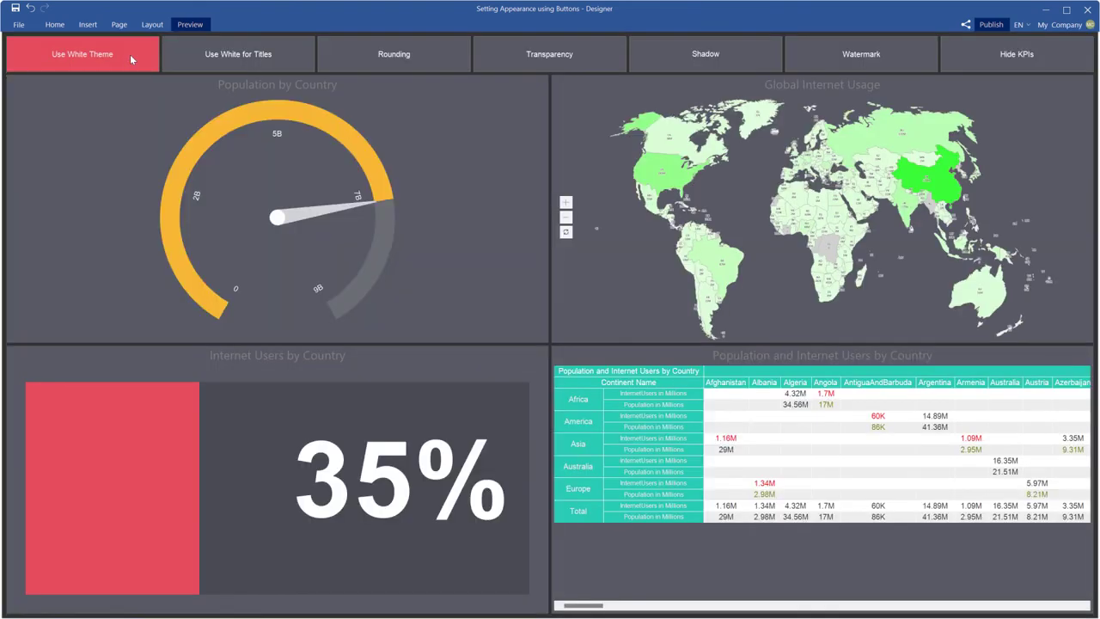
left_click(130, 55)
left_click(173, 61)
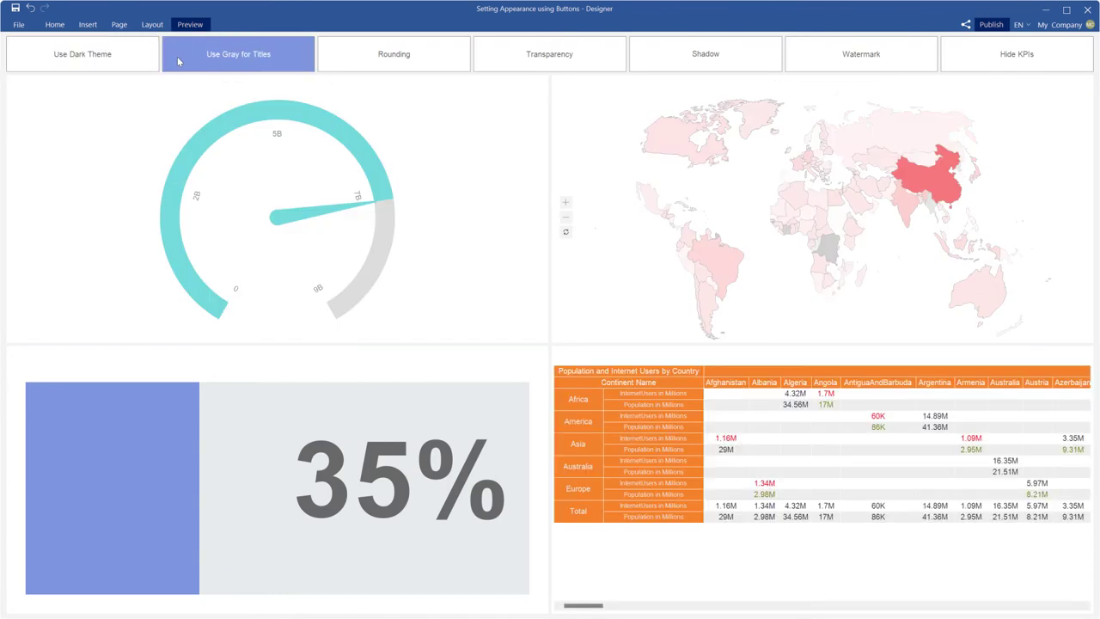
left_click(142, 61)
left_click(183, 55)
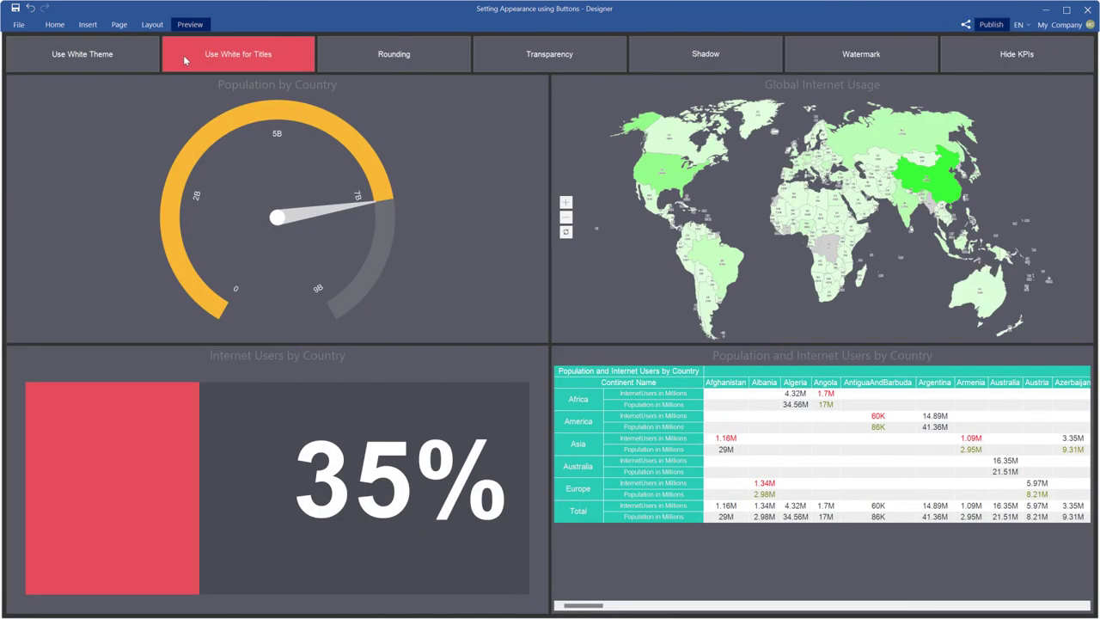
left_click(184, 55)
left_click(183, 55)
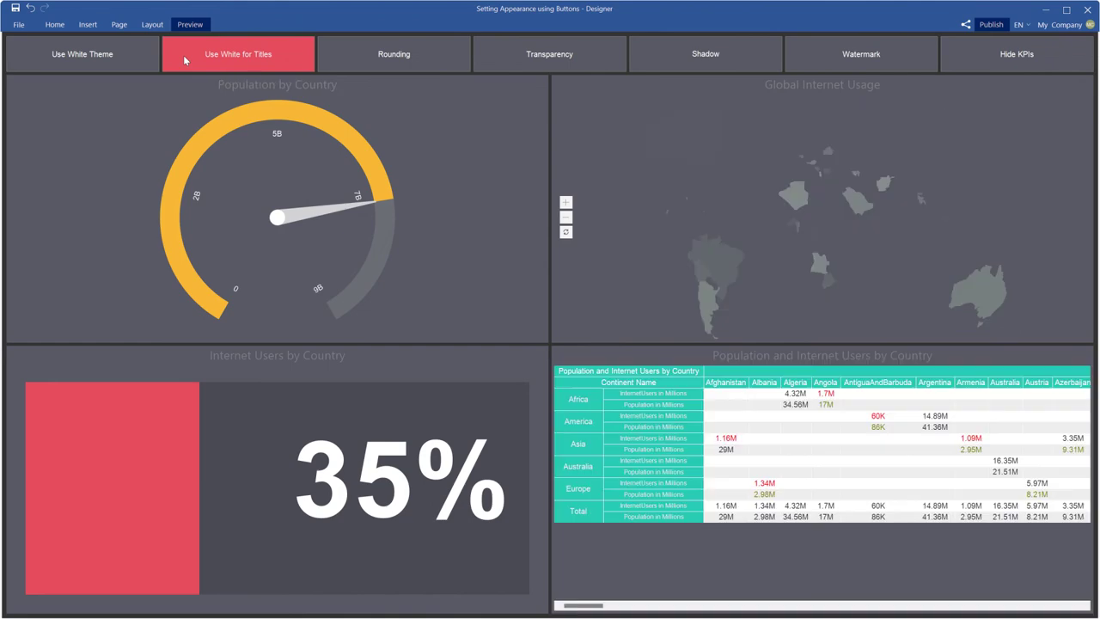
Toggle rounded corners and panel transparency off and on, ending on the white theme with gray titles.
left_click(369, 55)
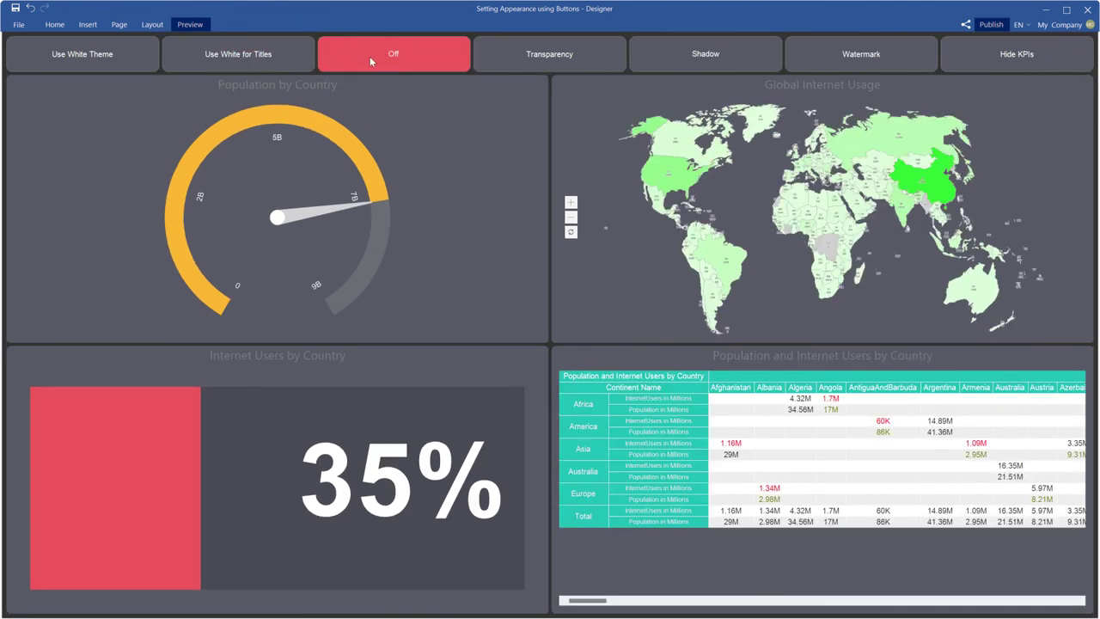
left_click(369, 56)
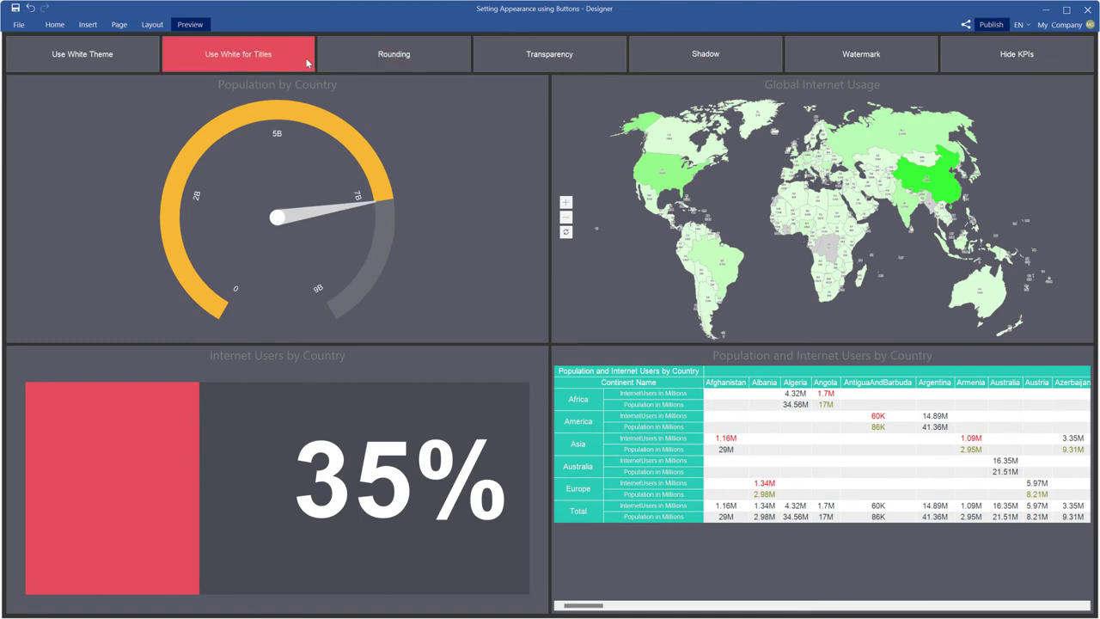
left_click(307, 51)
left_click(369, 58)
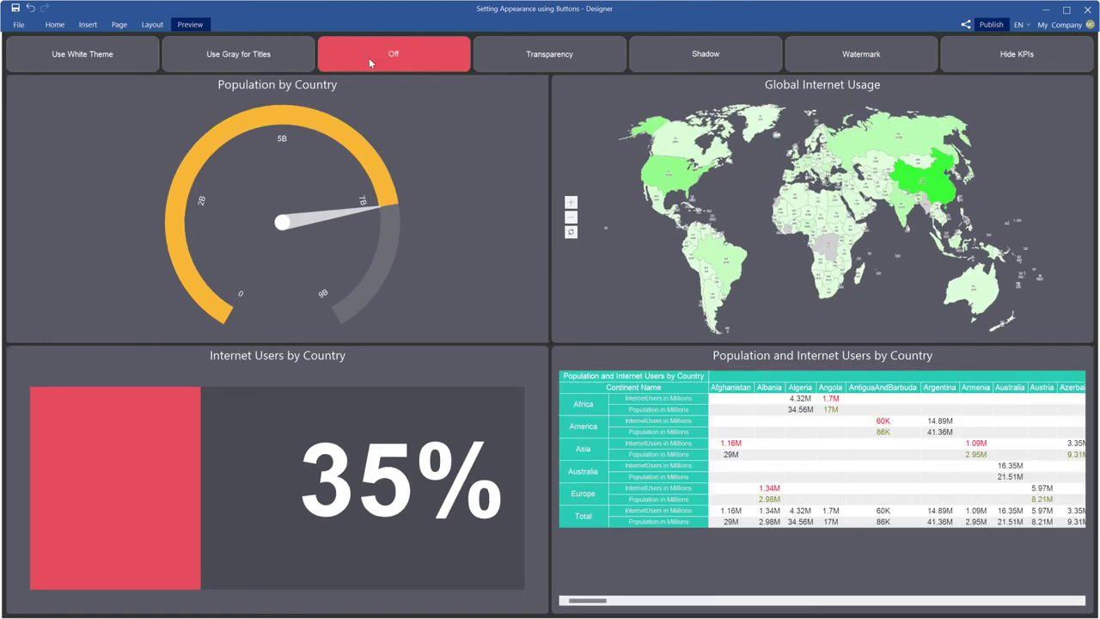
left_click(369, 58)
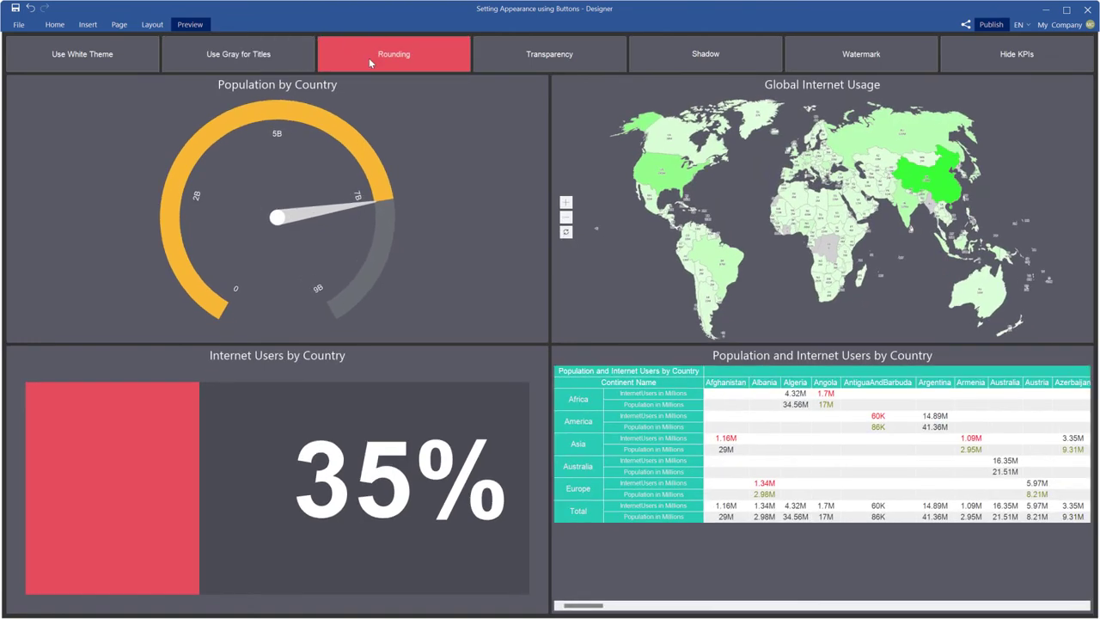
left_click(500, 55)
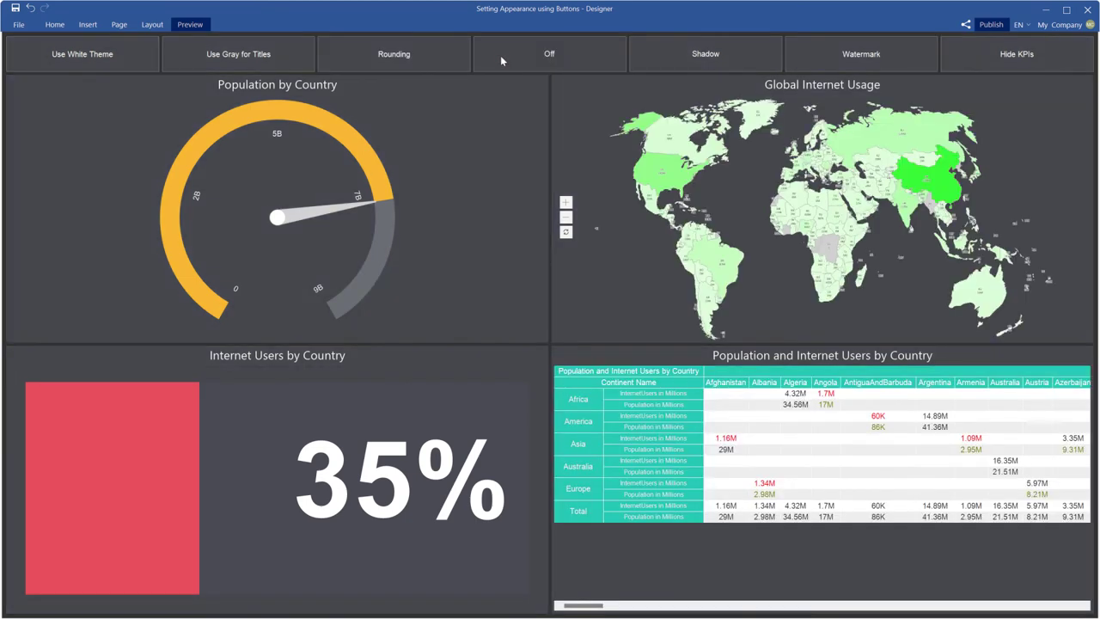
left_click(500, 55)
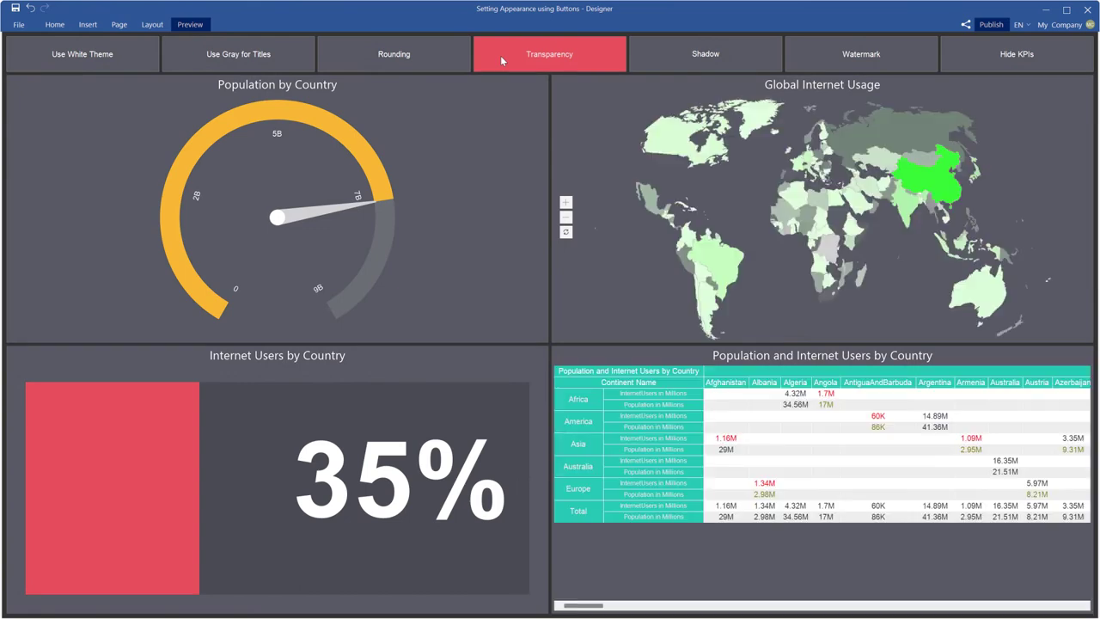
left_click(146, 70)
left_click(308, 68)
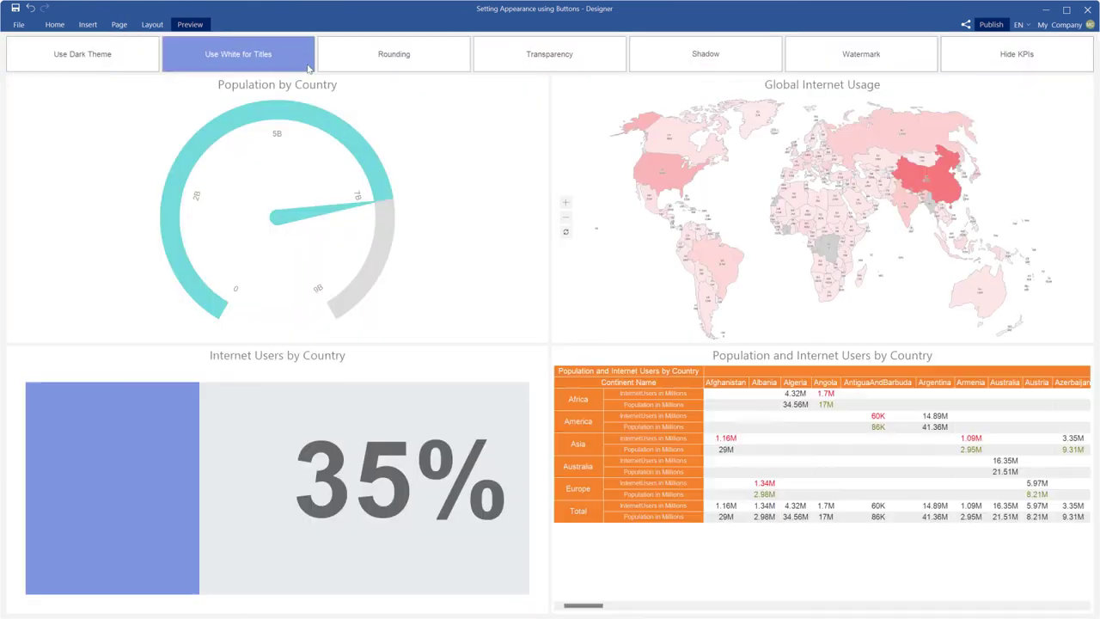
Turn off panel rounding, toggle shadows and transparency, and add a Text watermark.
left_click(459, 63)
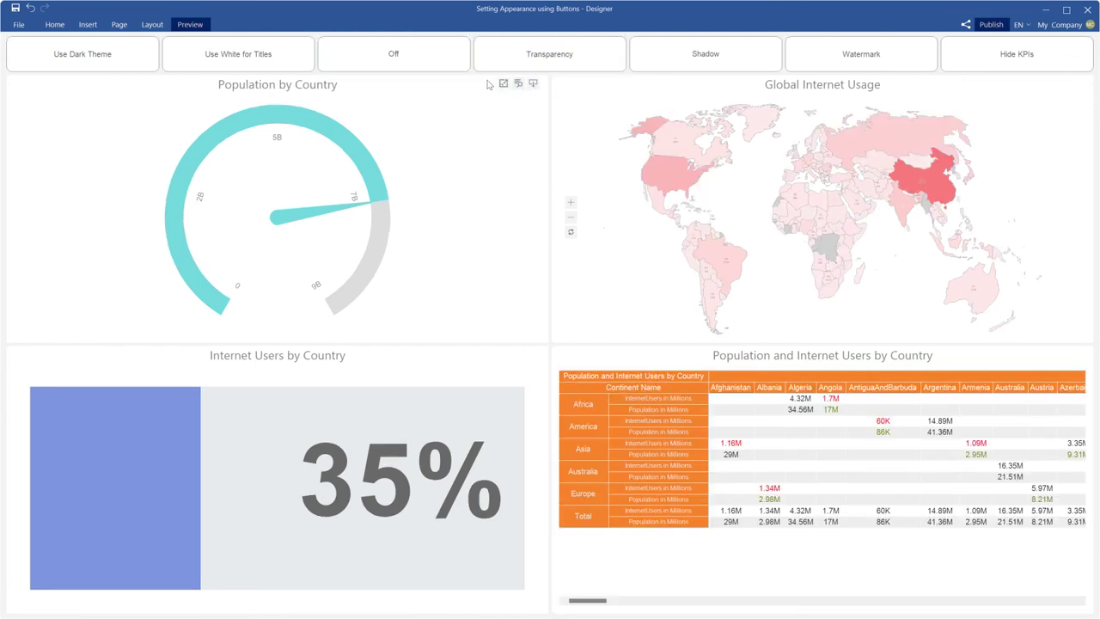
left_click(686, 61)
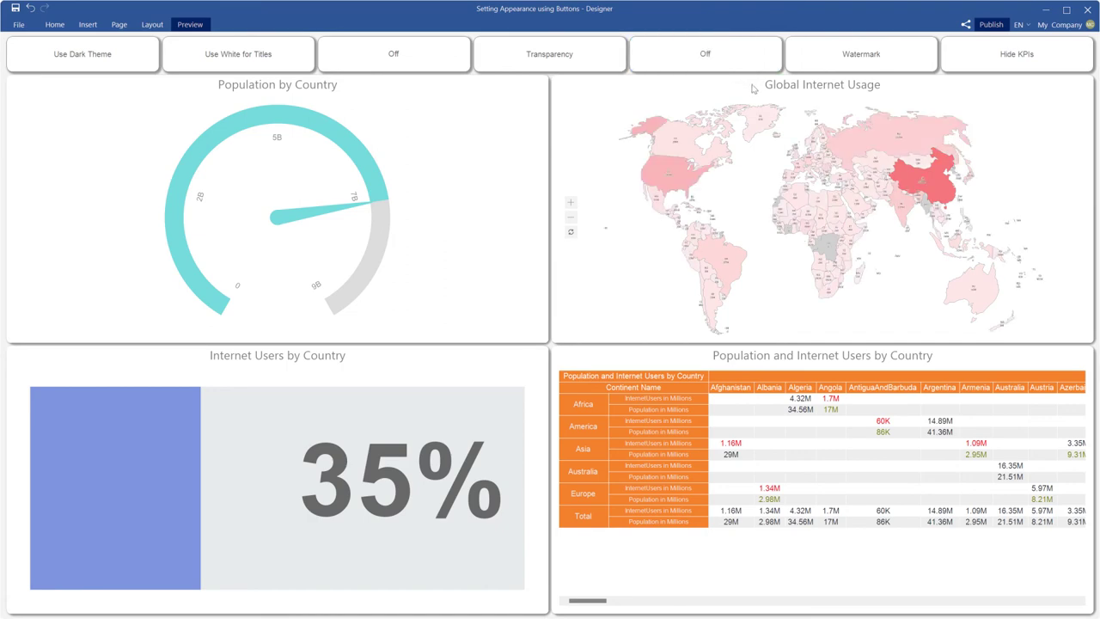
left_click(711, 69)
left_click(711, 69)
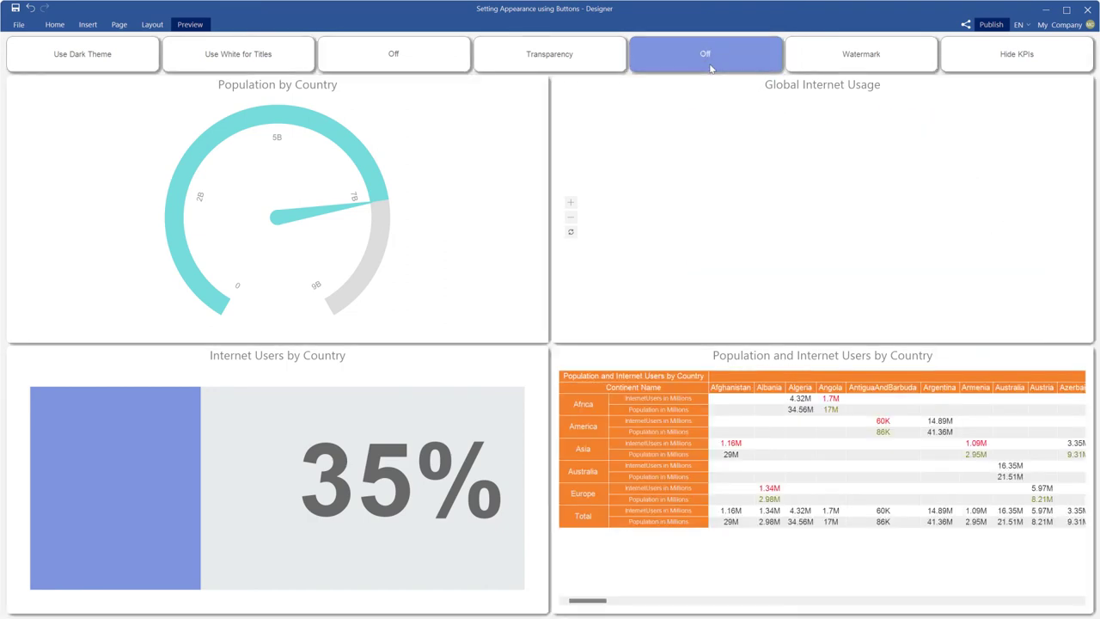
left_click(711, 69)
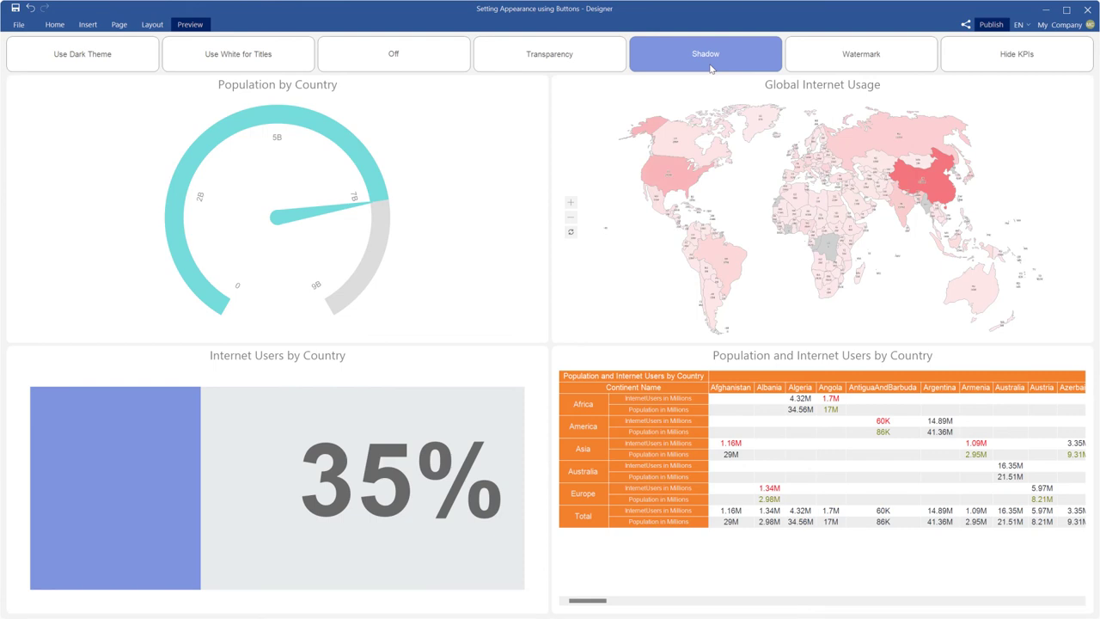
left_click(611, 66)
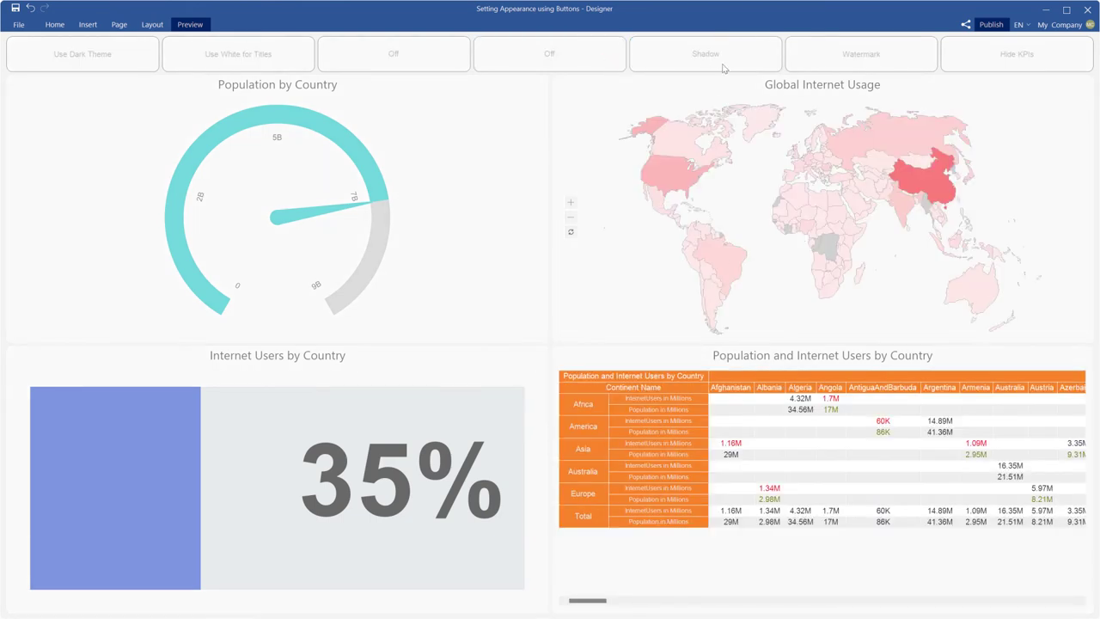
left_click(825, 59)
Hide the KPI panels, then show them again.
left_click(980, 60)
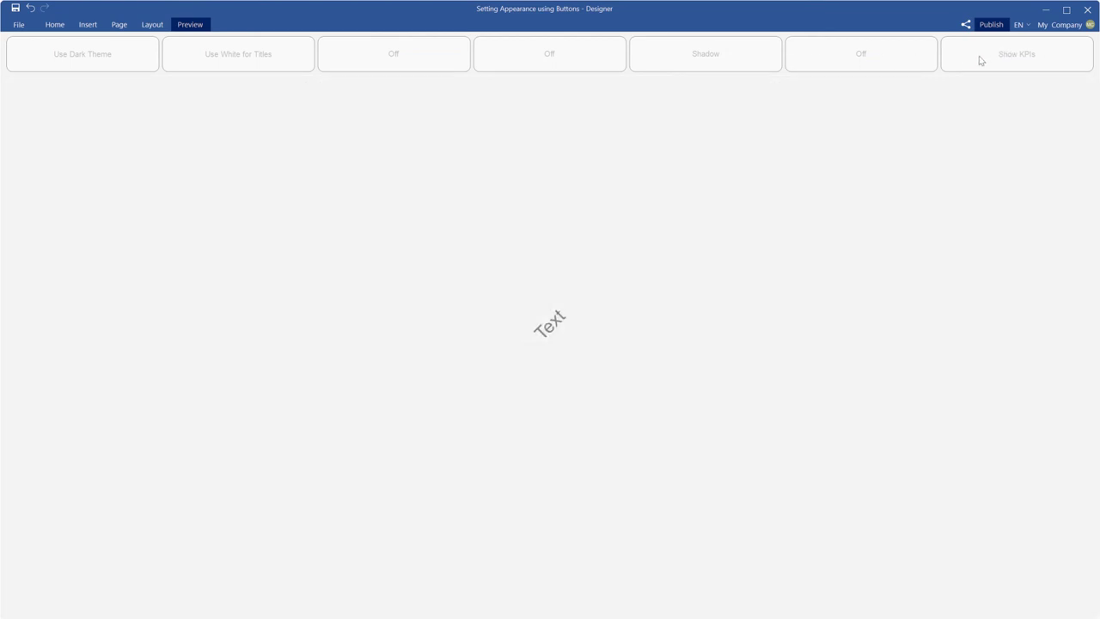
left_click(980, 60)
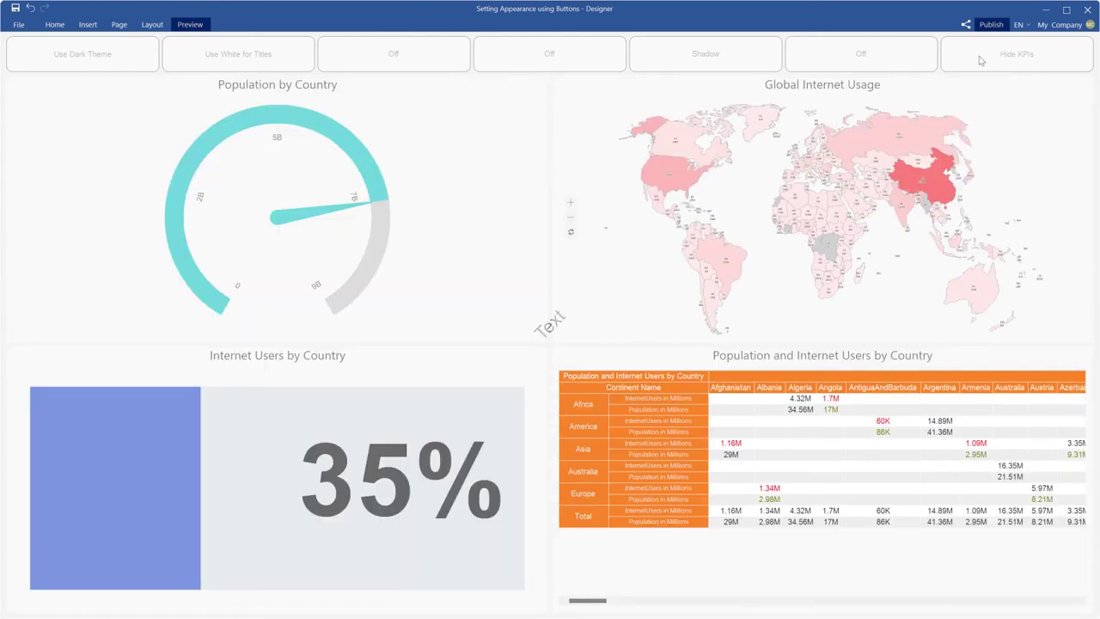
left_click(980, 60)
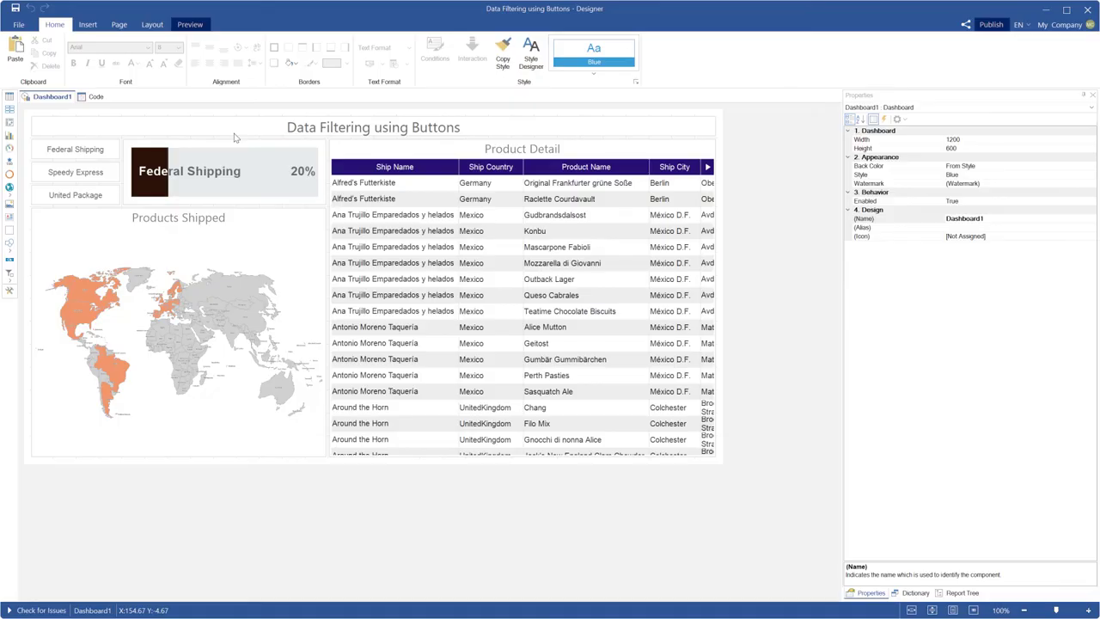
left_click(195, 25)
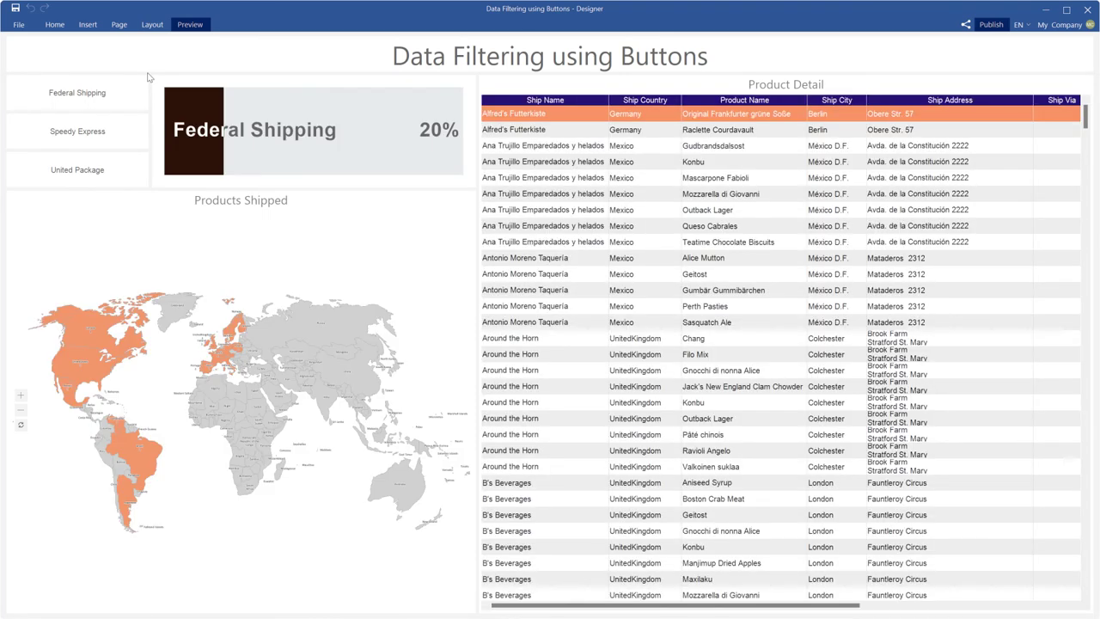
left_click(99, 142)
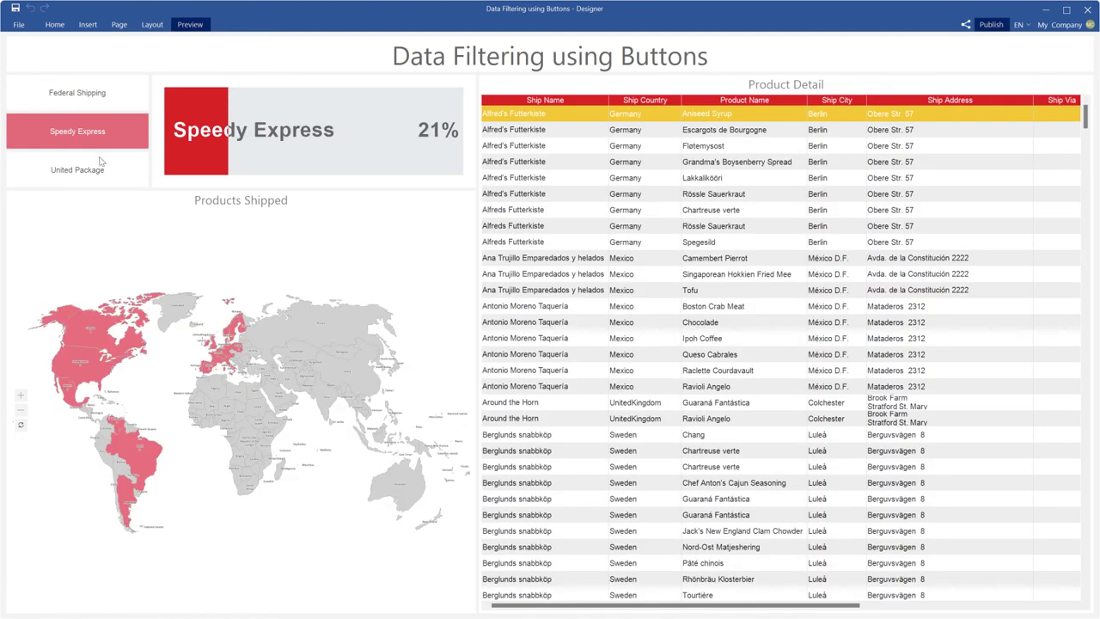
left_click(101, 163)
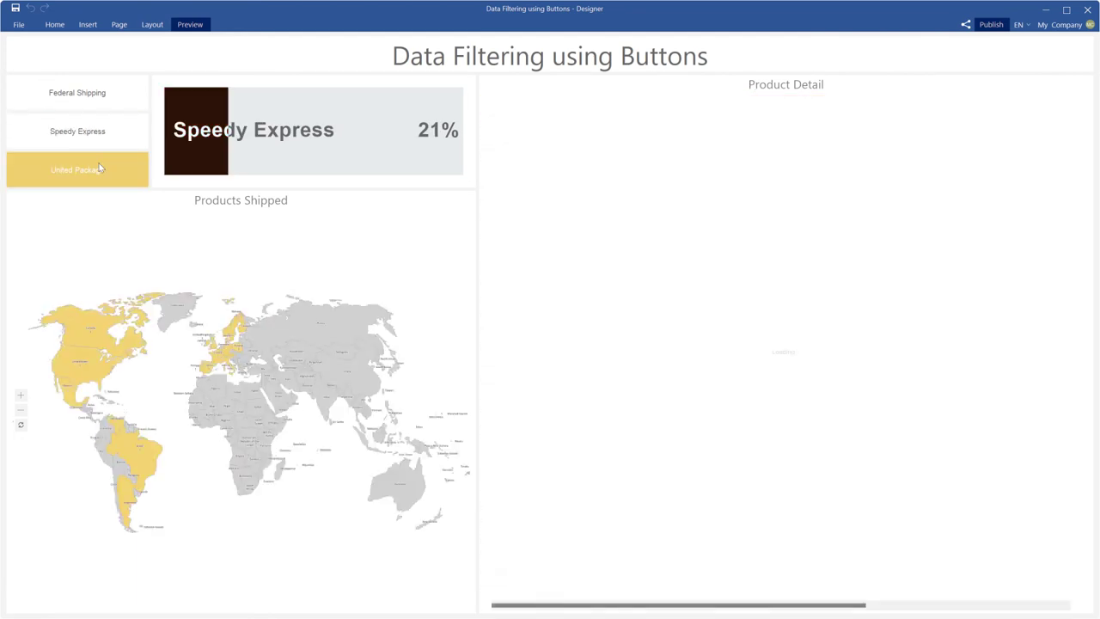
left_click(103, 98)
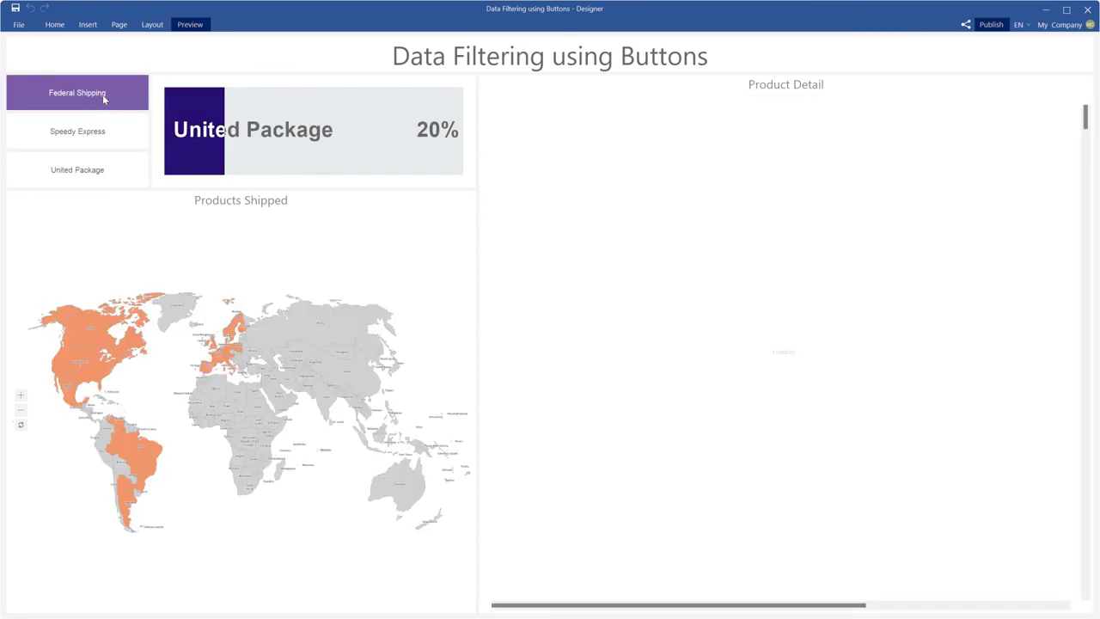
left_click(55, 24)
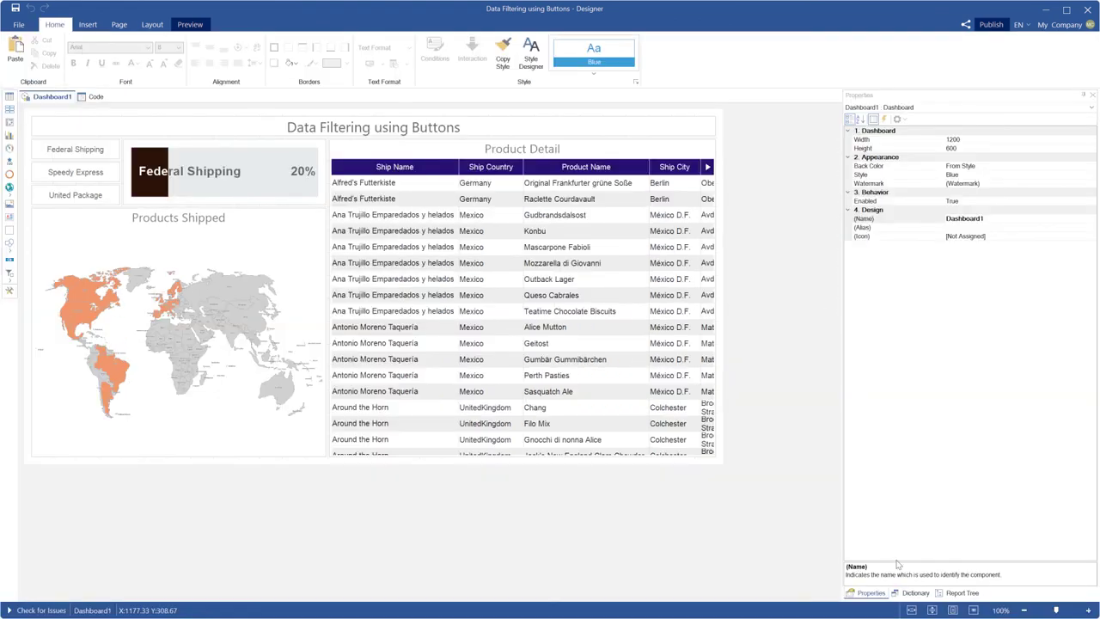
In the Dictionary, select Variable1 [Company] and open Category's Data1 transformation for editing.
left_click(918, 593)
left_click(850, 157)
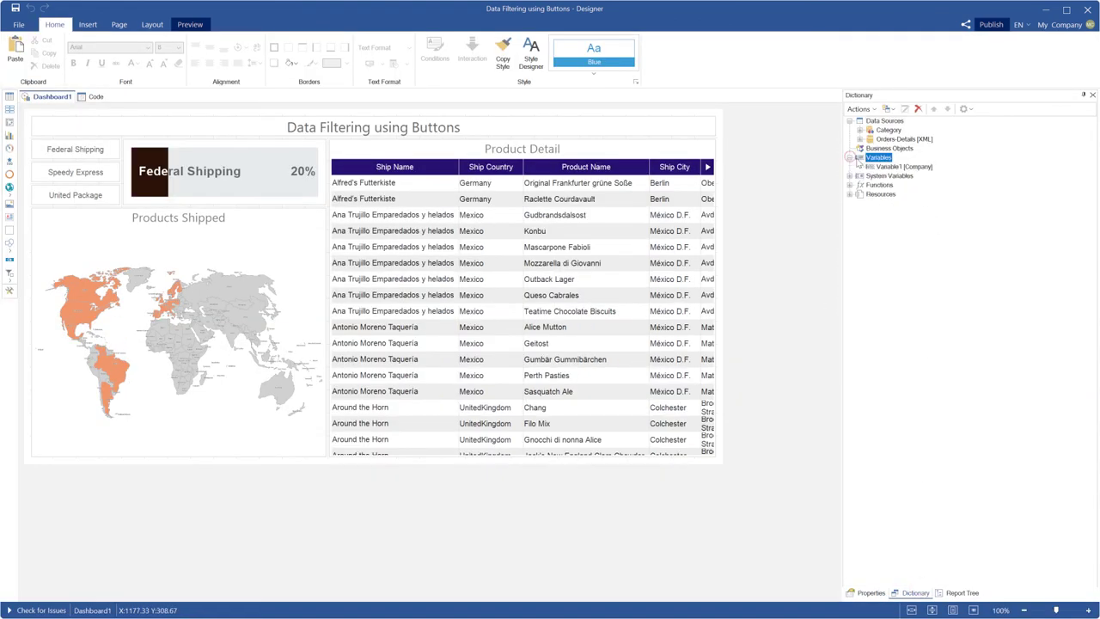
left_click(928, 166)
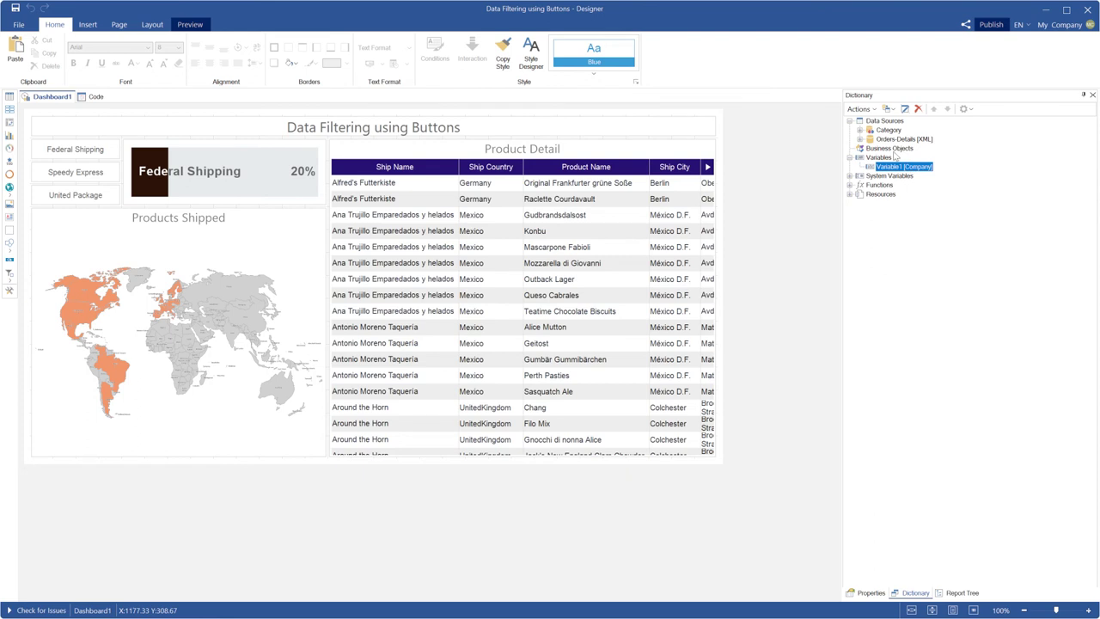
left_click(861, 130)
left_click(894, 138)
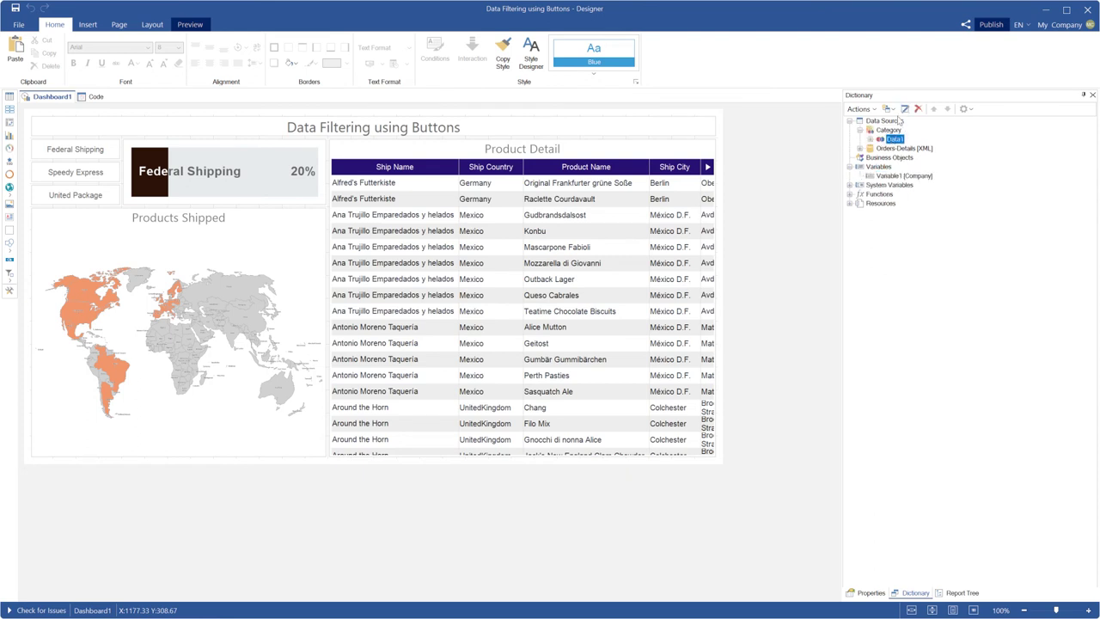
left_click(905, 110)
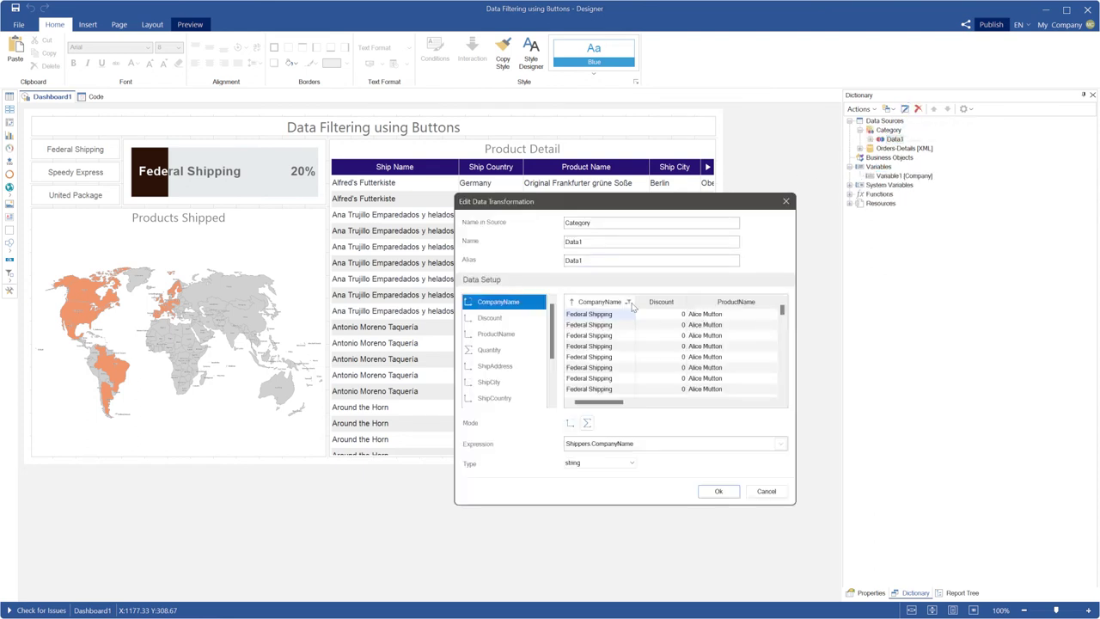
Inspect the CompanyName custom filter comparing it to Variable1, then cancel both dialogs.
left_click(617, 305)
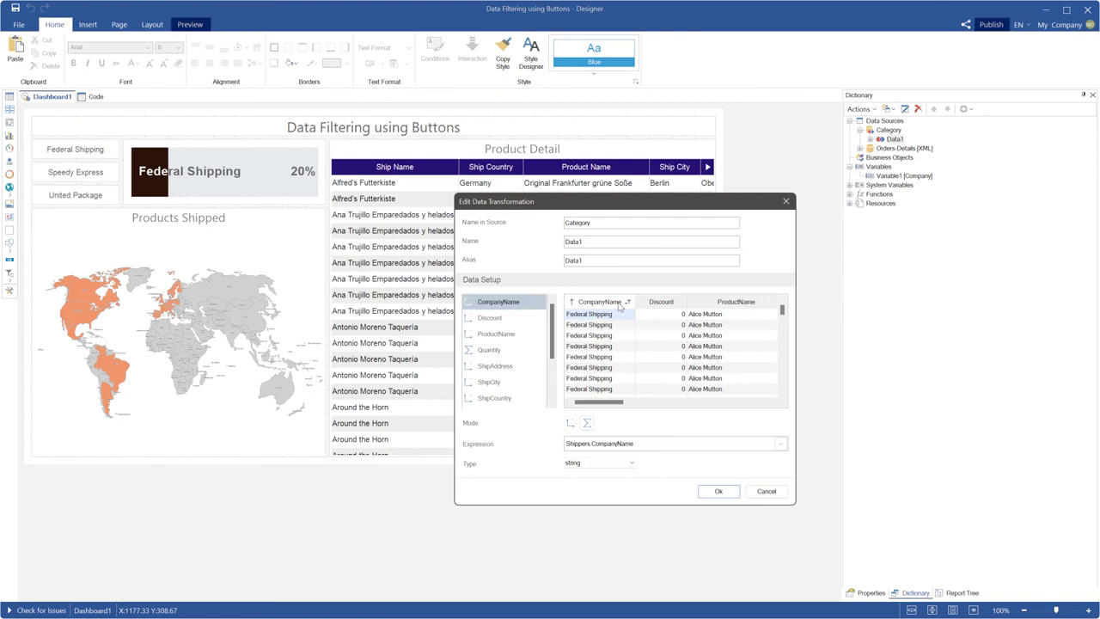
left_click(627, 303)
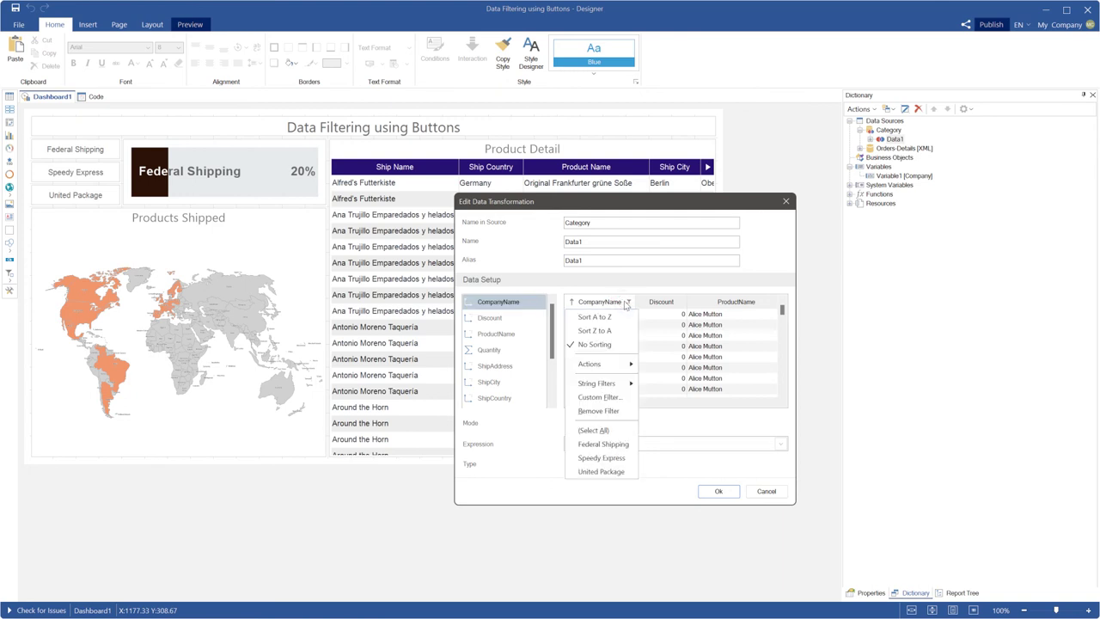
left_click(613, 400)
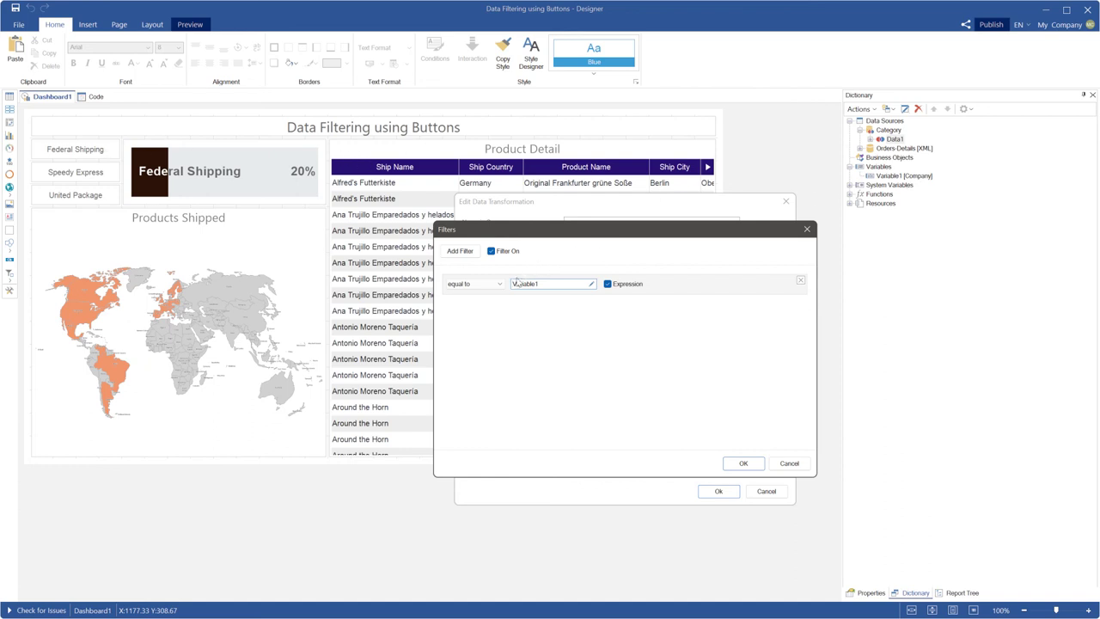
left_click(791, 465)
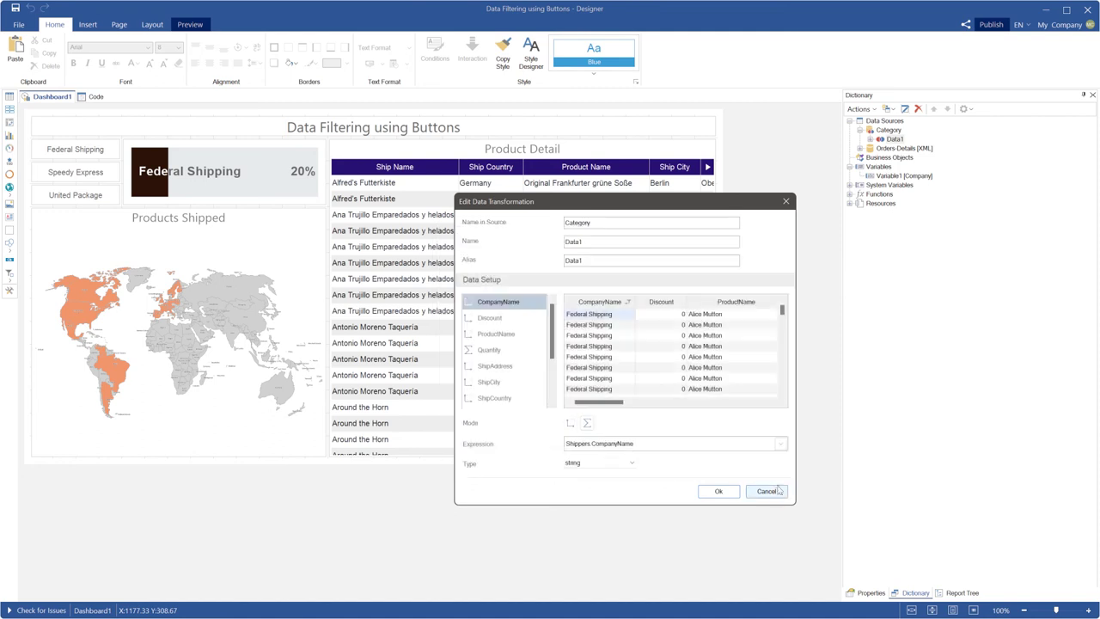
left_click(767, 491)
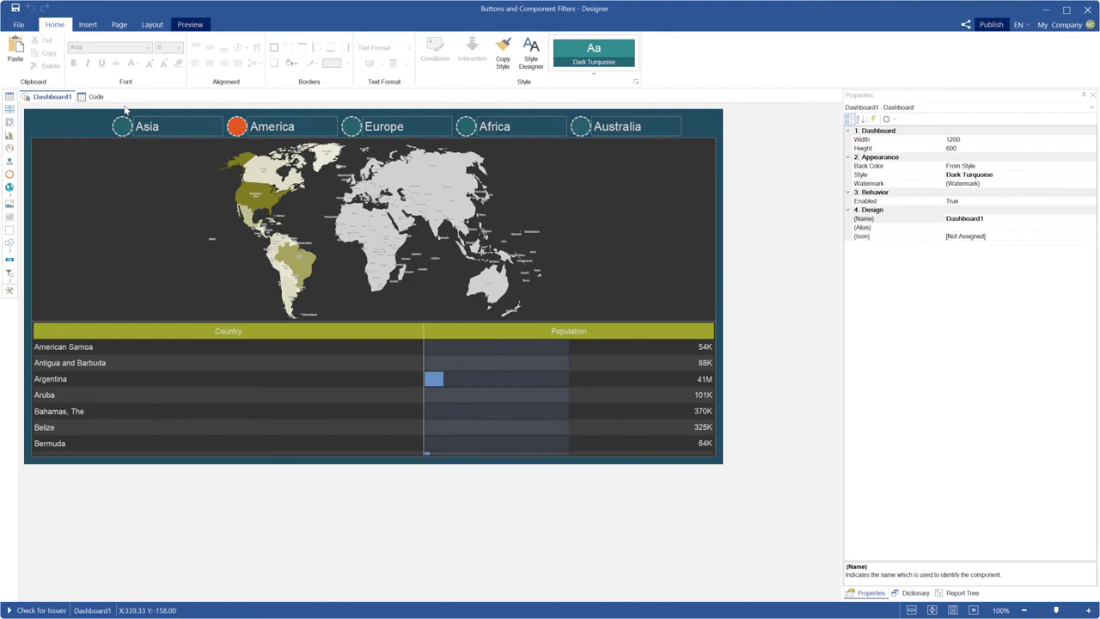
left_click(193, 25)
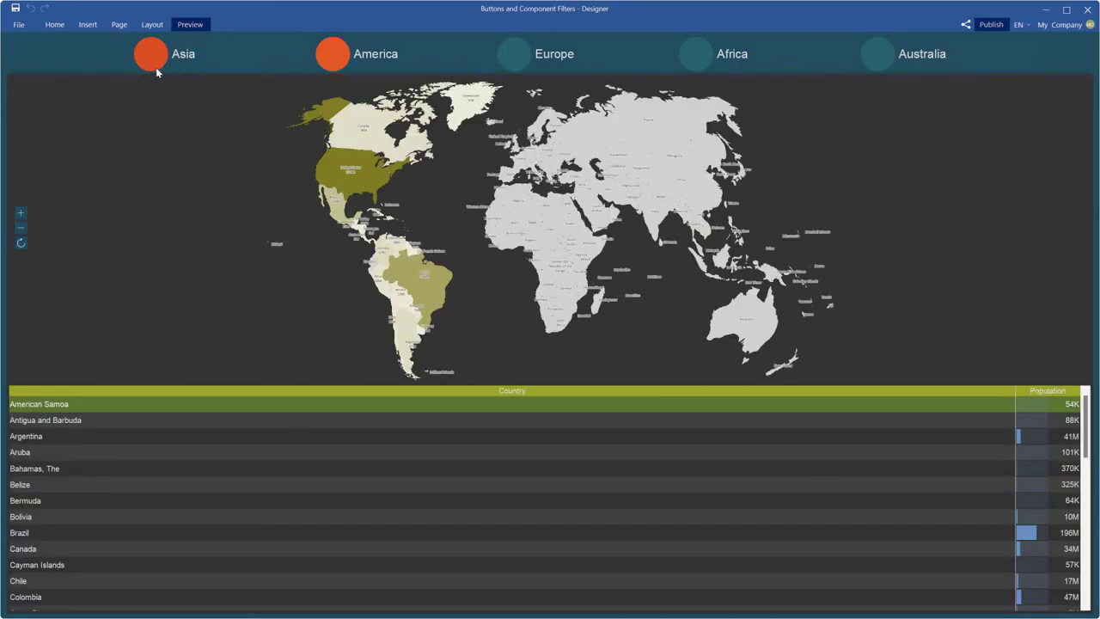
left_click(149, 60)
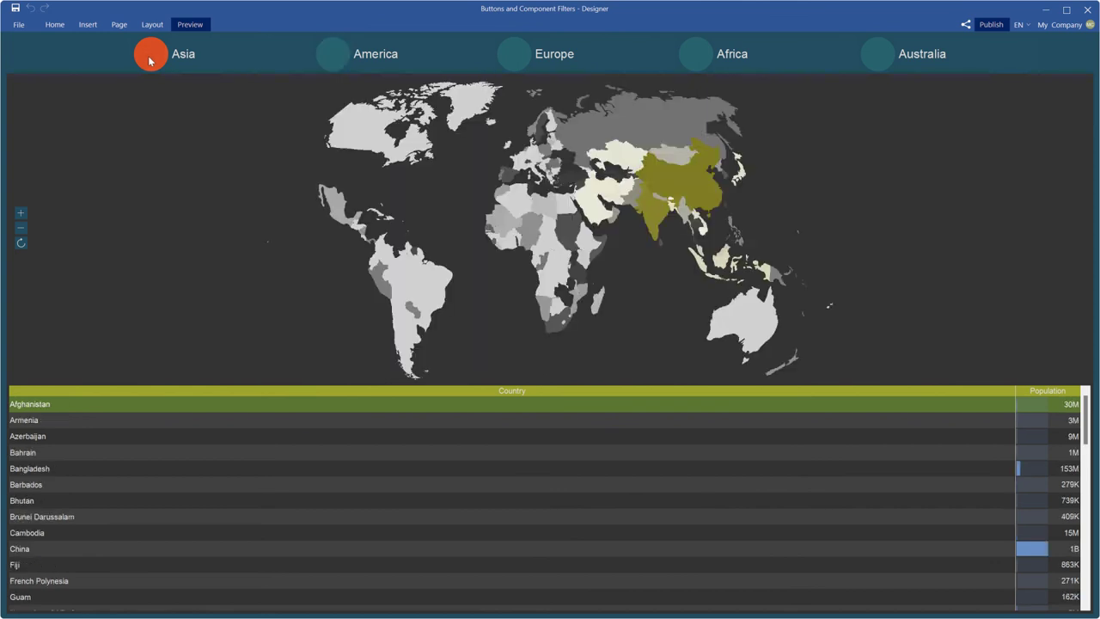
left_click(328, 57)
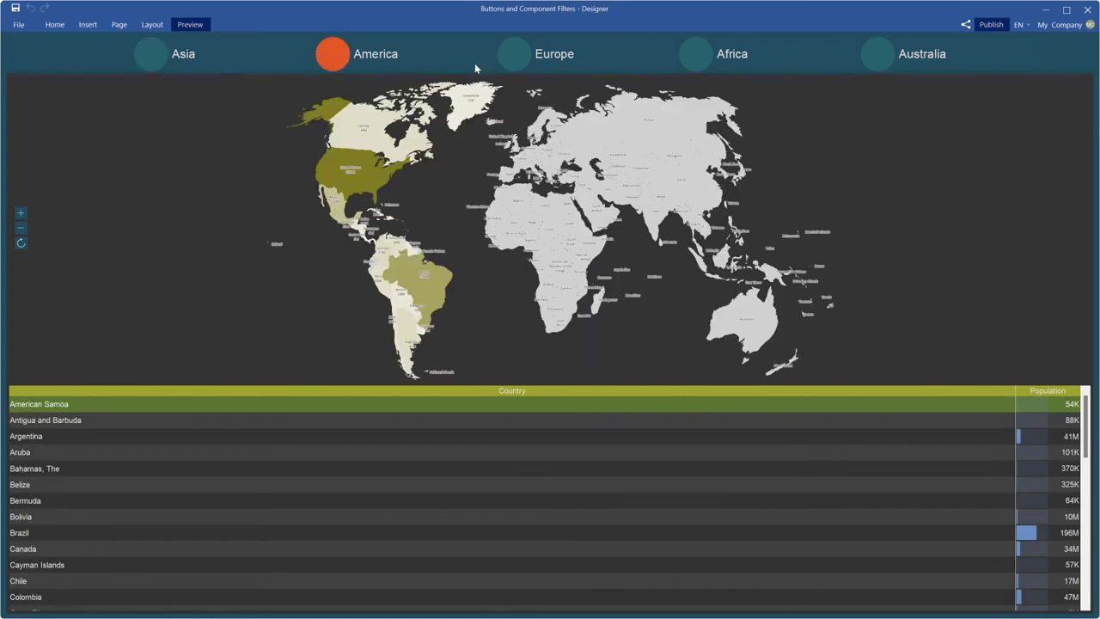
left_click(507, 56)
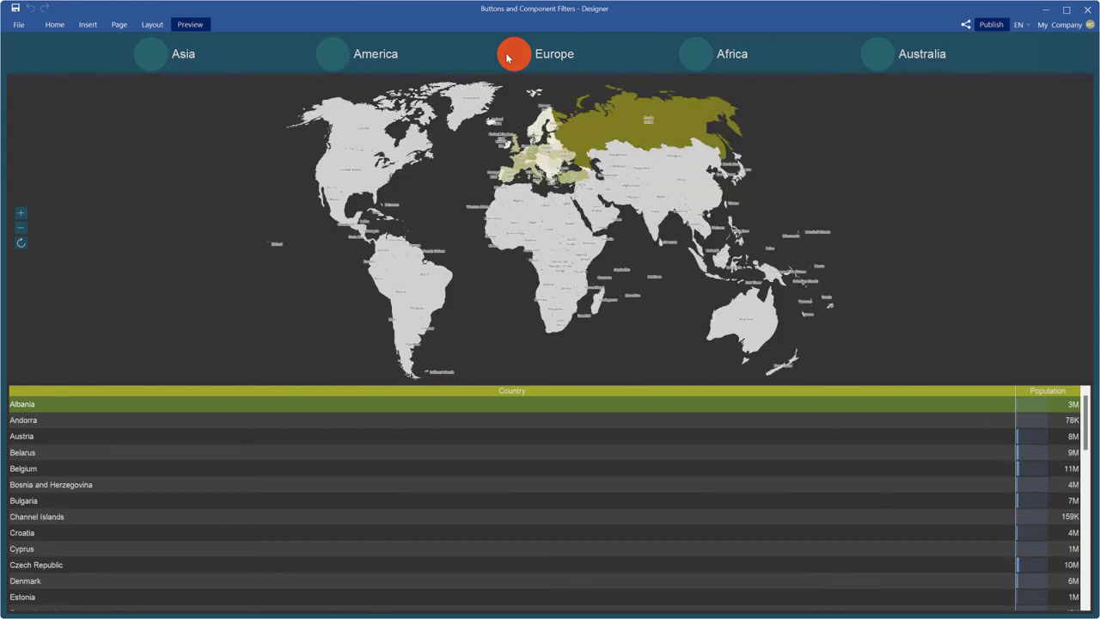
left_click(706, 60)
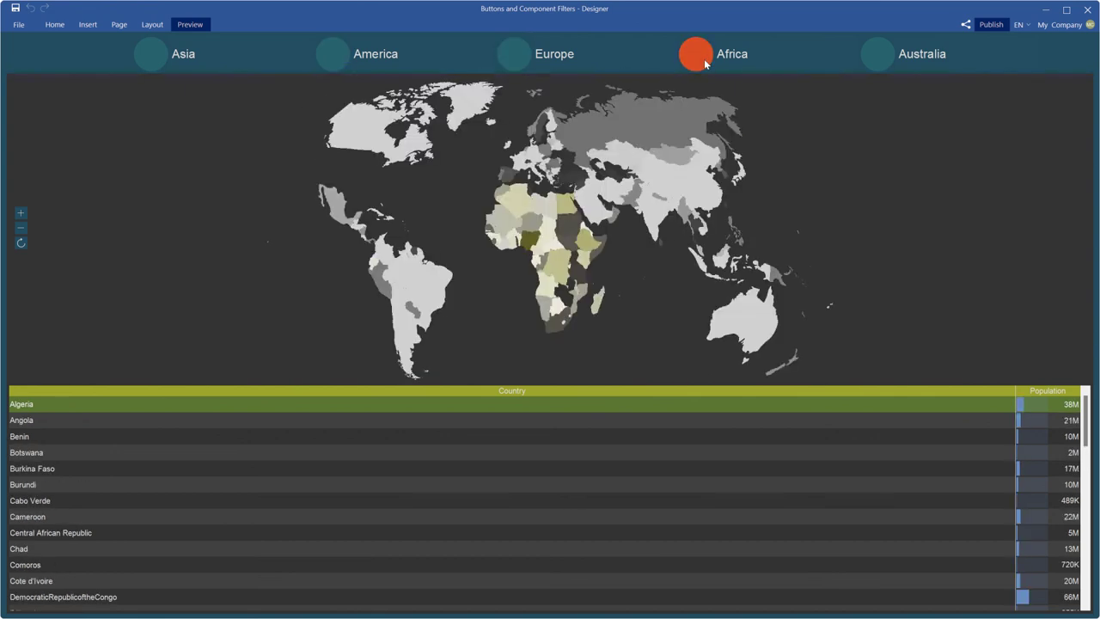
left_click(880, 55)
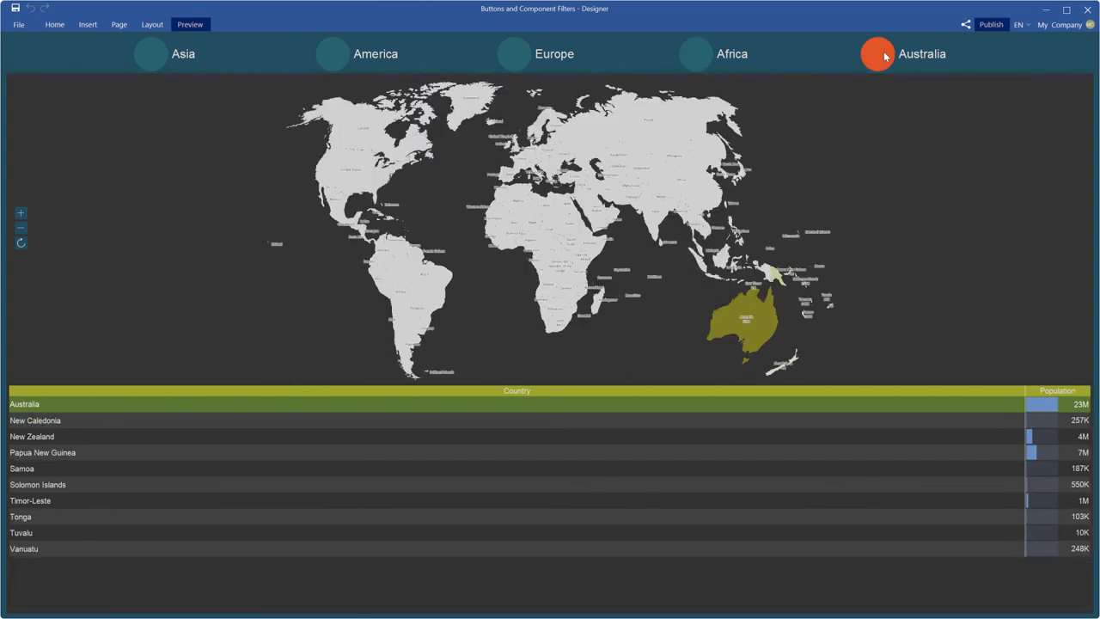
left_click(343, 65)
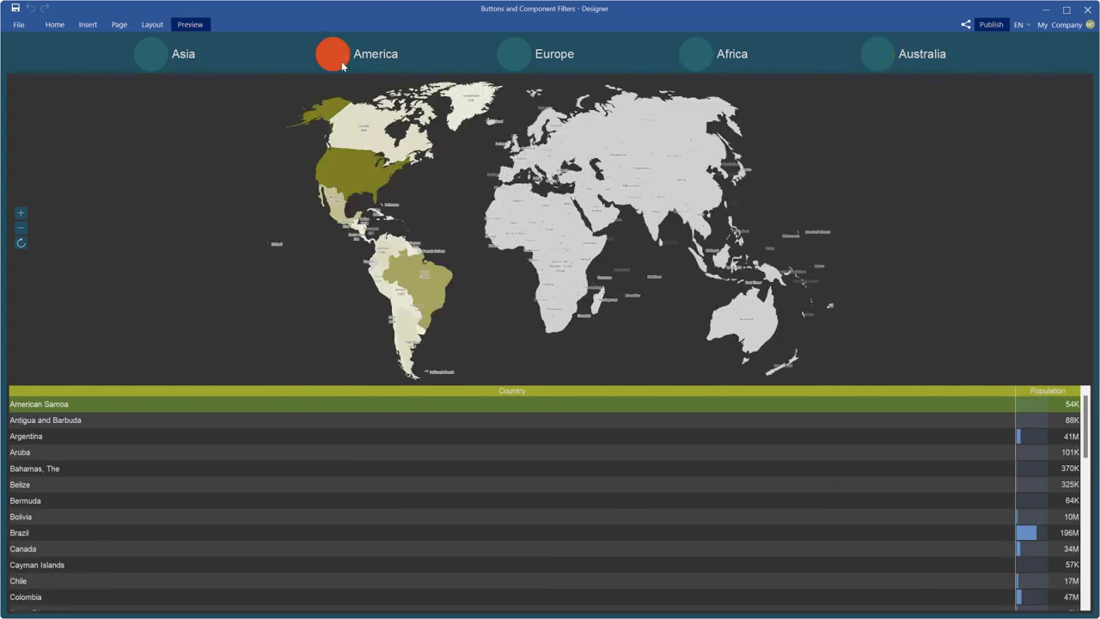
left_click(53, 26)
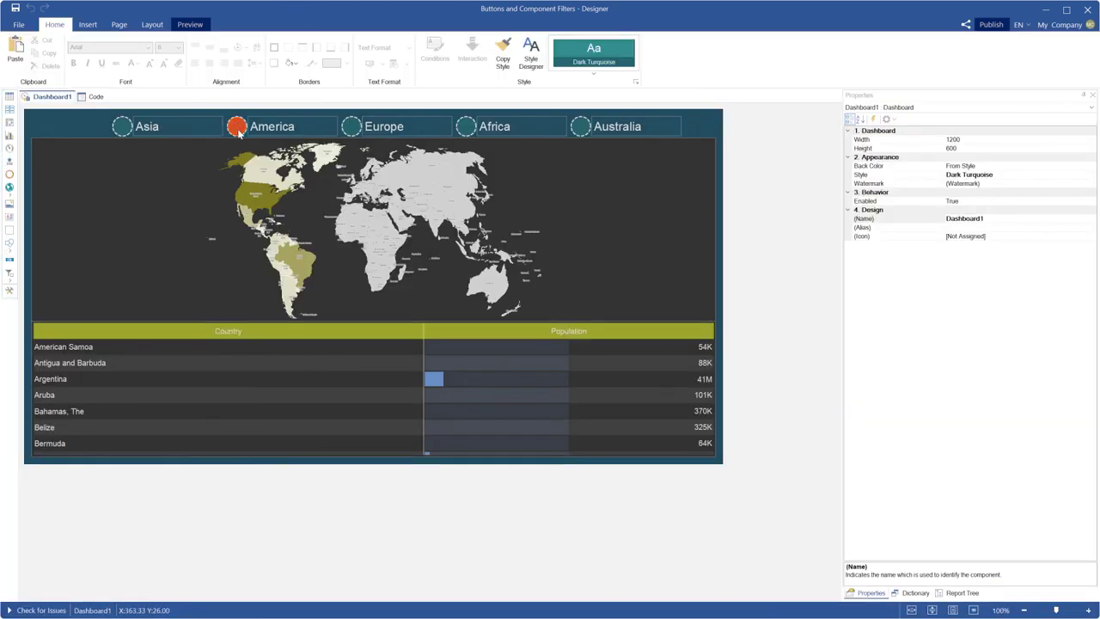
Select Variable1 [Continent], then check the table's Statistics.Continent = Variable1 filter and close it.
left_click(915, 593)
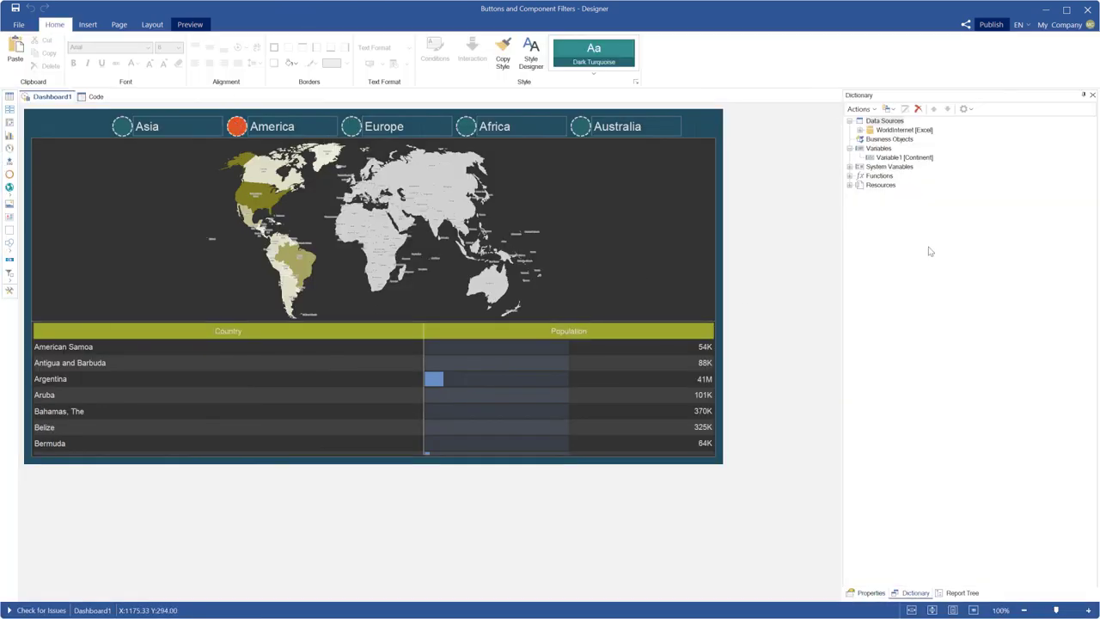
left_click(904, 158)
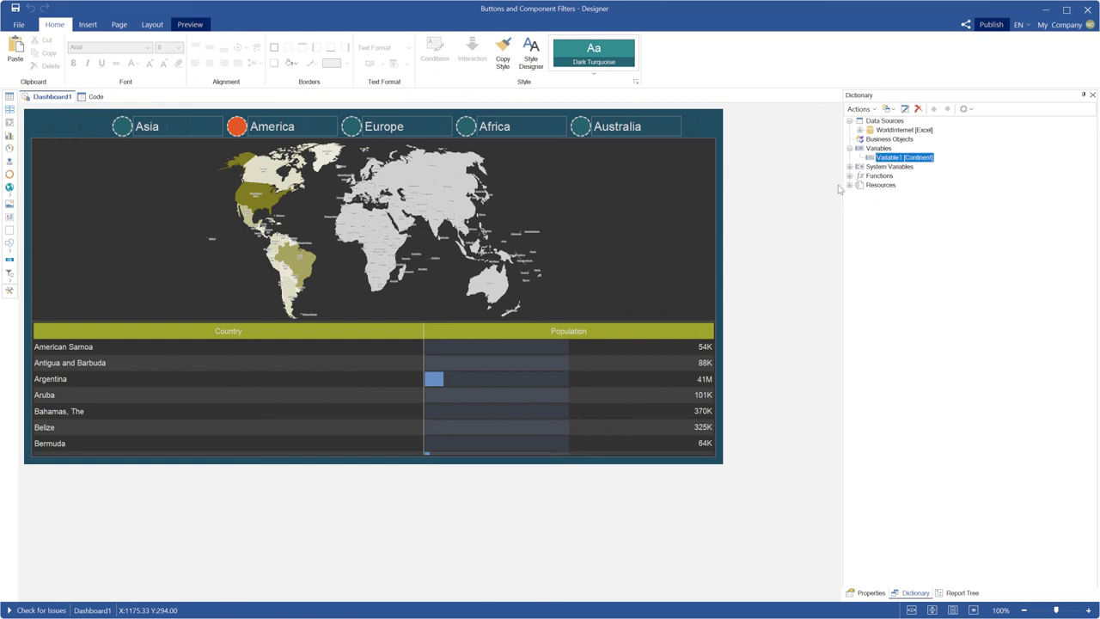
left_click(654, 350)
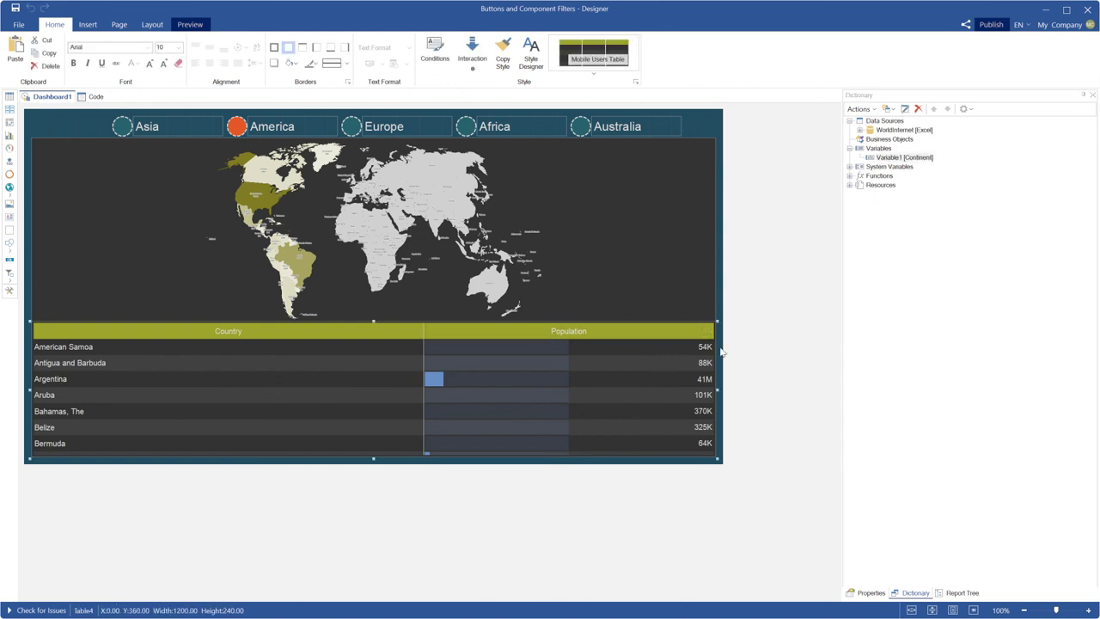
left_click(722, 351)
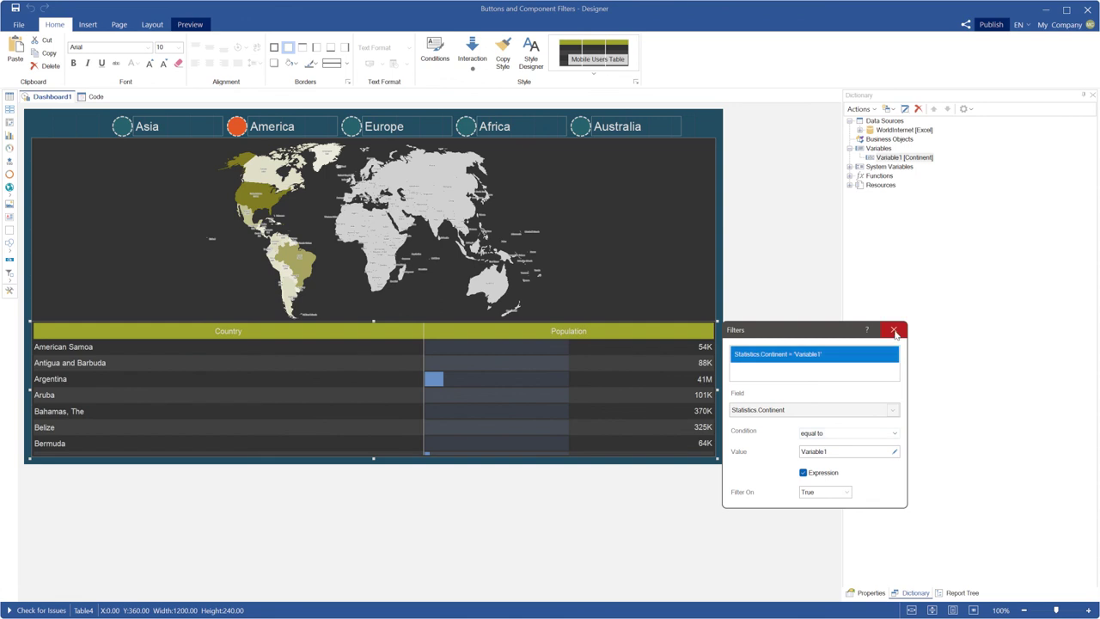
left_click(894, 331)
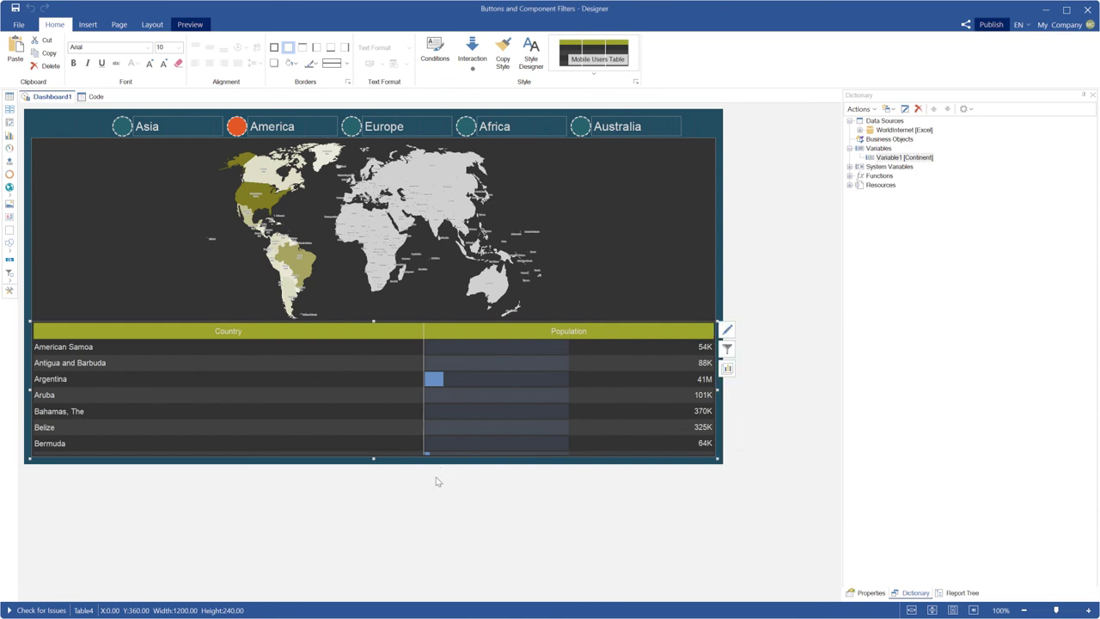